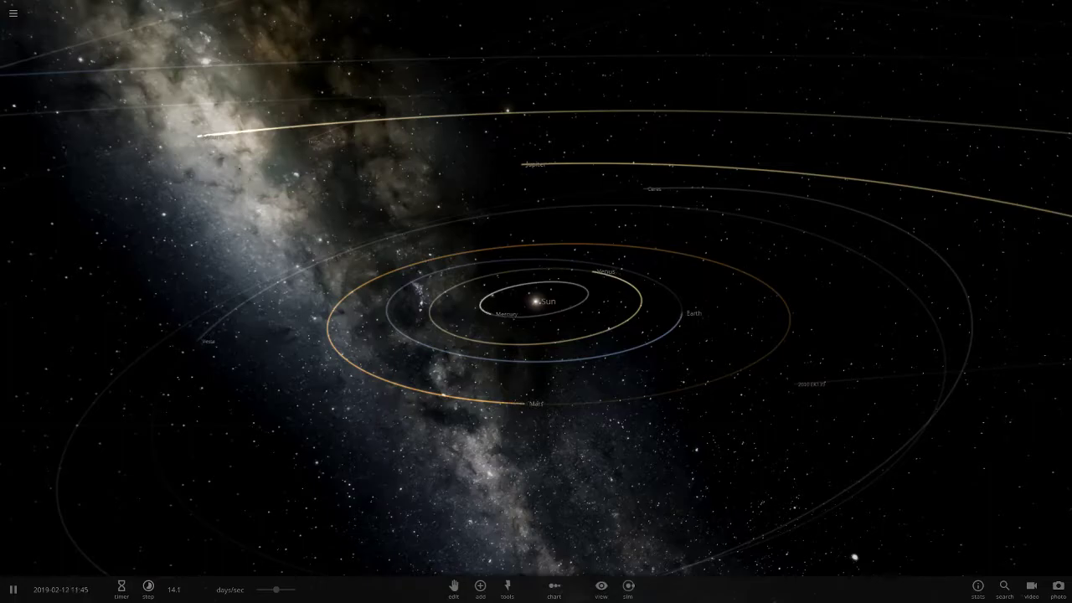
Add the Melnick 34 star from the user-created objects to the solar system, near Neptune's orbit
{"action": "left_click_drag", "start_coordinate": [469, 335], "coordinate": [753, 327]}
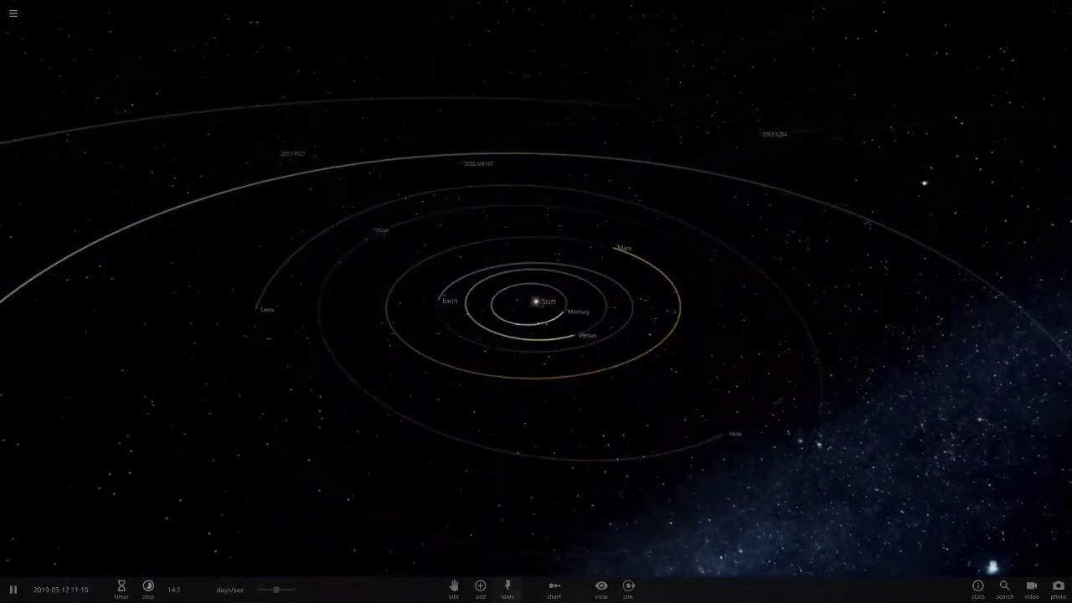
{"action": "left_click", "coordinate": [480, 589]}
{"action": "left_click", "coordinate": [346, 371]}
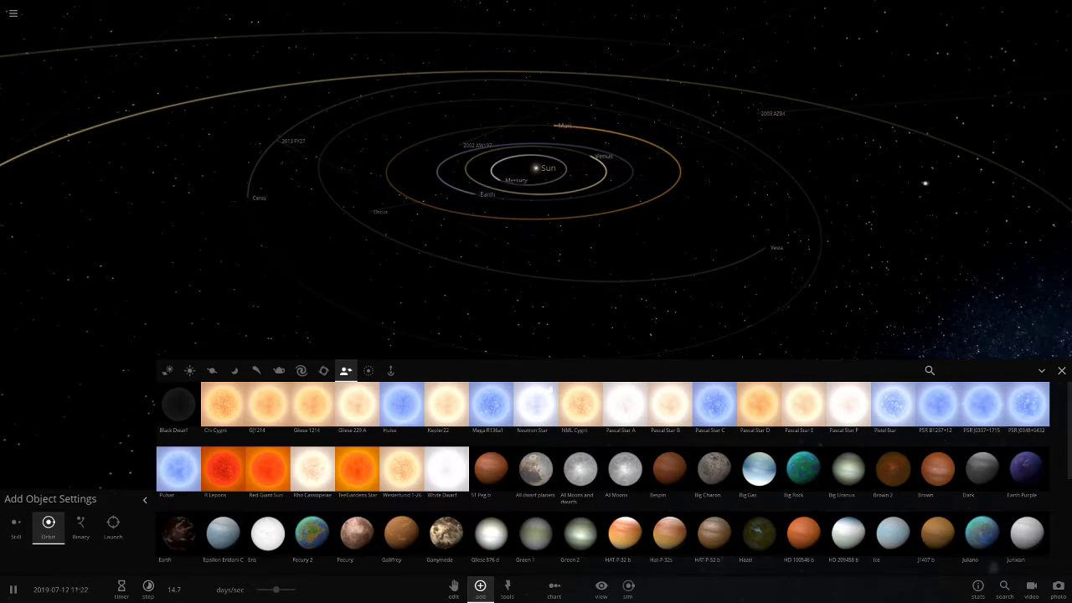
{"action": "scroll", "coordinate": [670, 467], "scroll_direction": "down", "scroll_amount": 5}
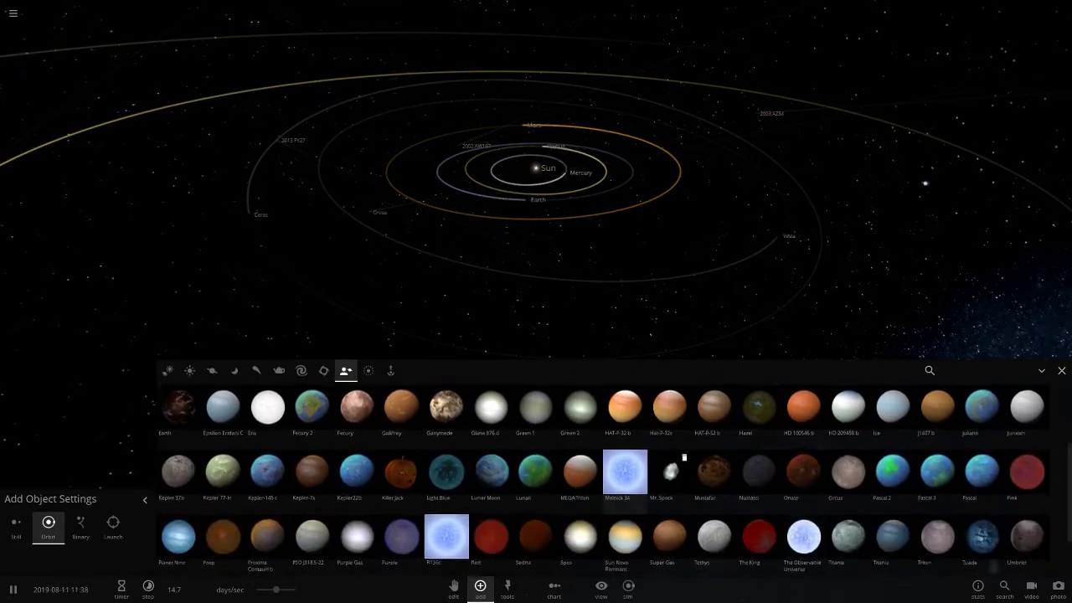
{"action": "scroll", "coordinate": [809, 226], "scroll_direction": "down", "scroll_amount": 10}
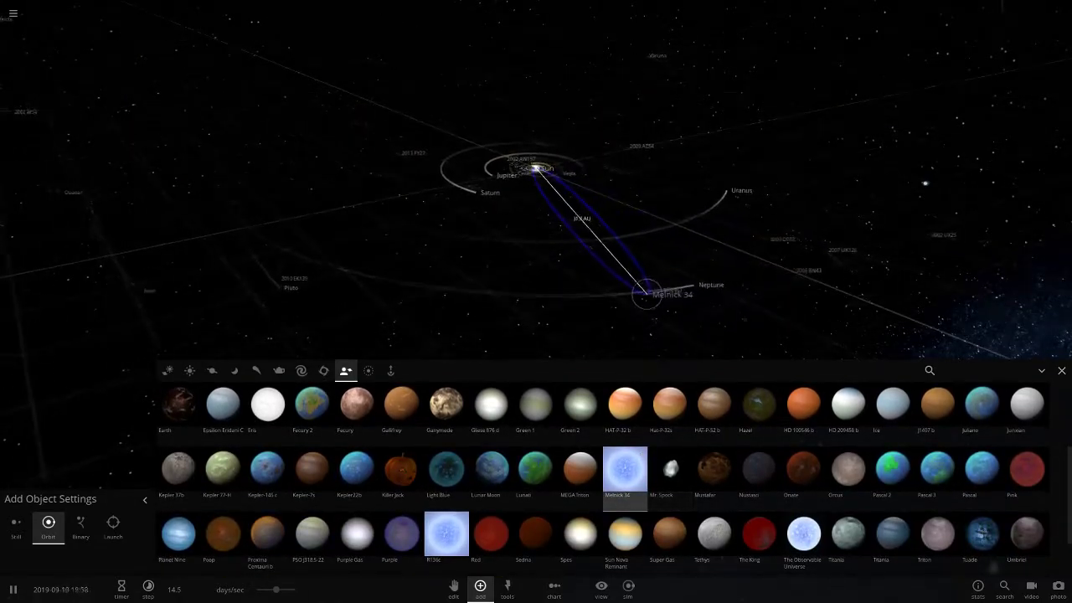
{"action": "left_click", "coordinate": [649, 337]}
Add the R136c star from the user-created objects to the solar system and close the object library
{"action": "left_click", "coordinate": [446, 536]}
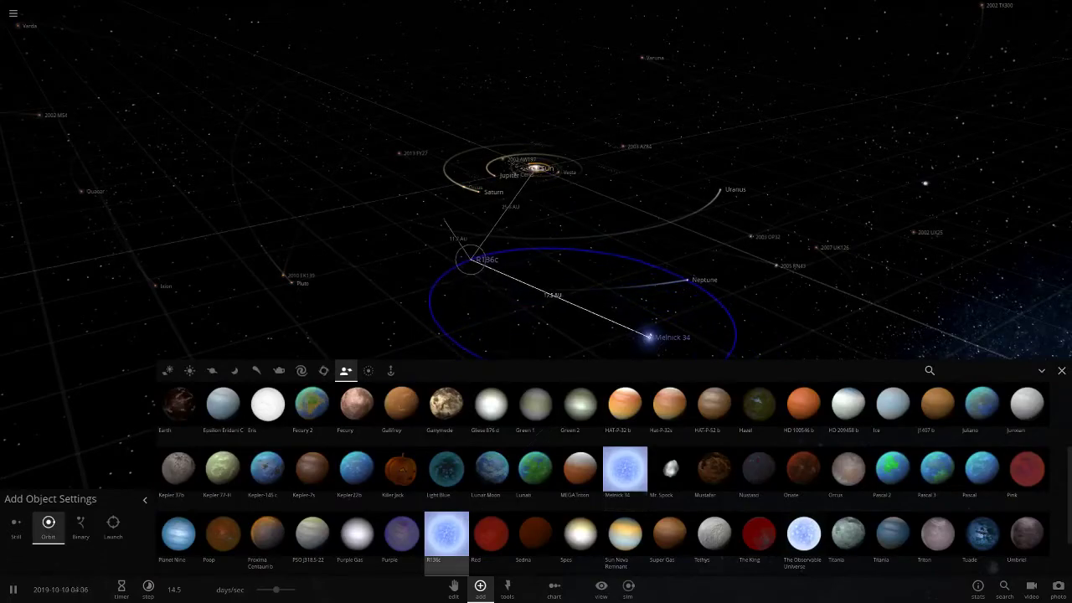
{"action": "left_click", "coordinate": [470, 258]}
{"action": "scroll", "coordinate": [759, 469], "scroll_direction": "down", "scroll_amount": 3}
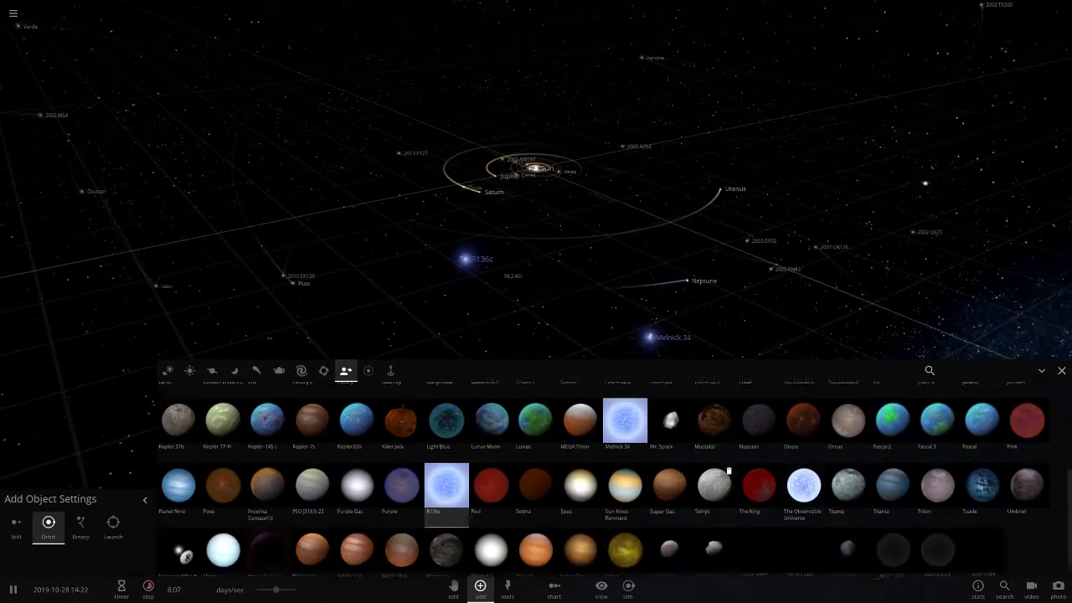
{"action": "scroll", "coordinate": [795, 469], "scroll_direction": "up", "scroll_amount": 3}
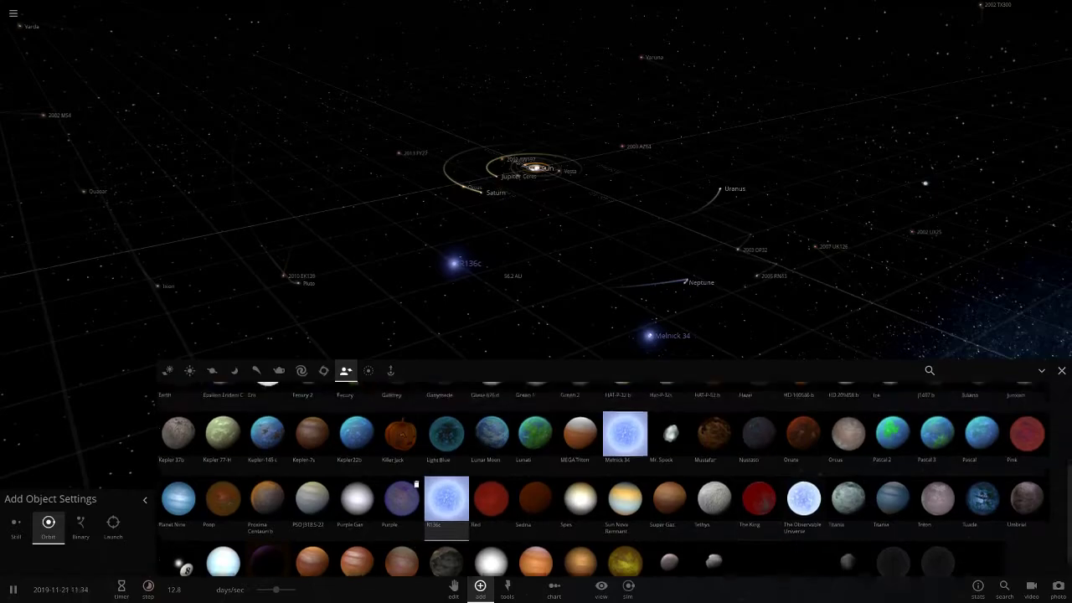
{"action": "scroll", "coordinate": [818, 455], "scroll_direction": "up", "scroll_amount": 5}
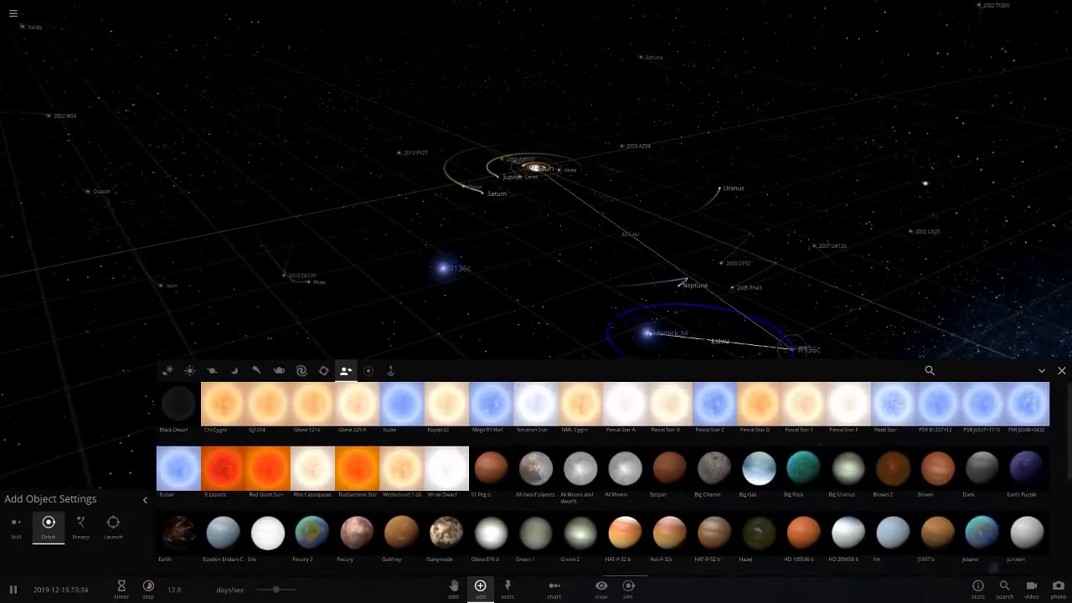
{"action": "left_click", "coordinate": [1062, 370]}
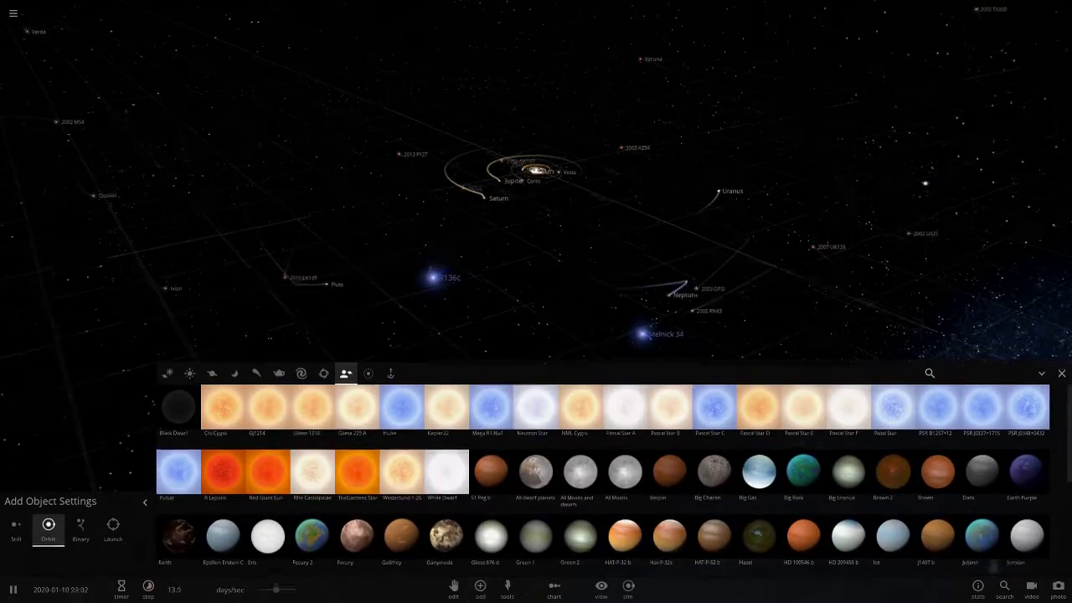
Examine the properties of the two added stars, R136c and Melnick 34
{"action": "left_click", "coordinate": [523, 316]}
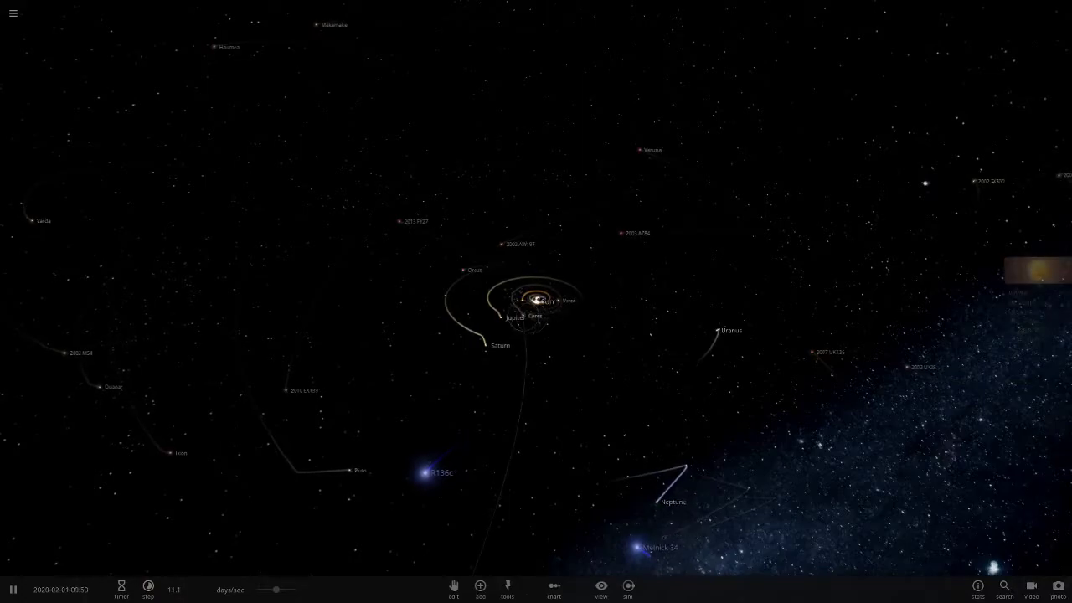
{"action": "left_click", "coordinate": [523, 316]}
{"action": "left_click", "coordinate": [410, 318]}
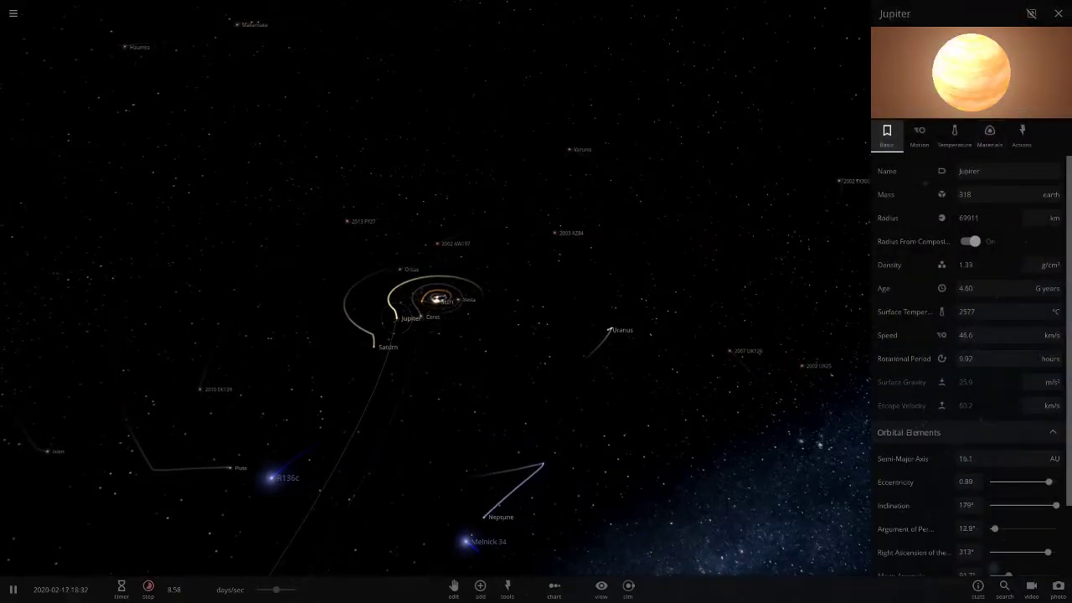
{"action": "left_click", "coordinate": [267, 481]}
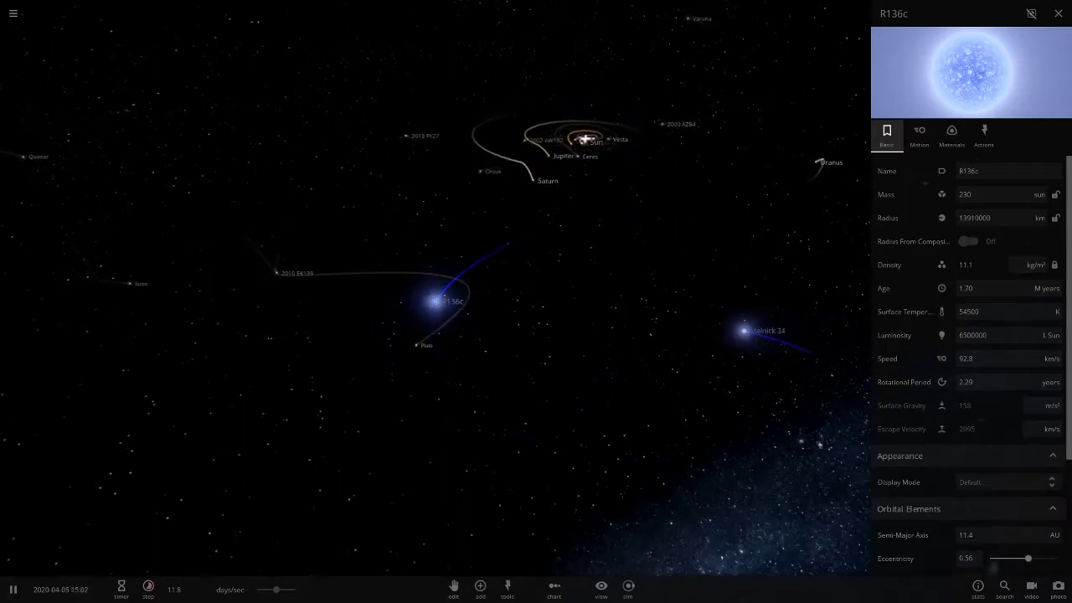
{"action": "double_click", "coordinate": [729, 324]}
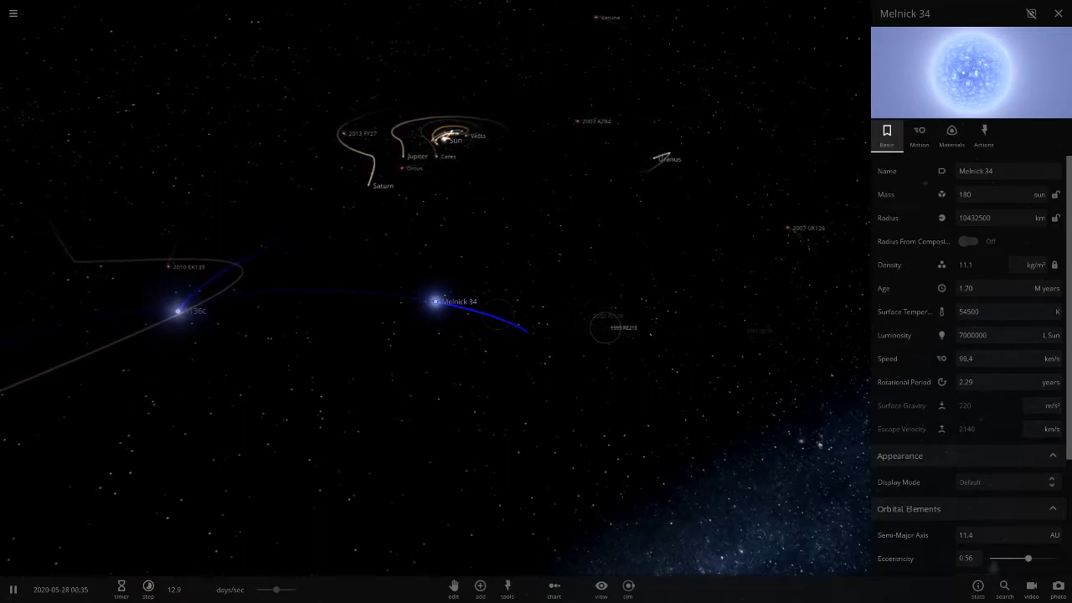
Leave the solar system simulation and start a new empty simulation
{"action": "left_click", "coordinate": [13, 12]}
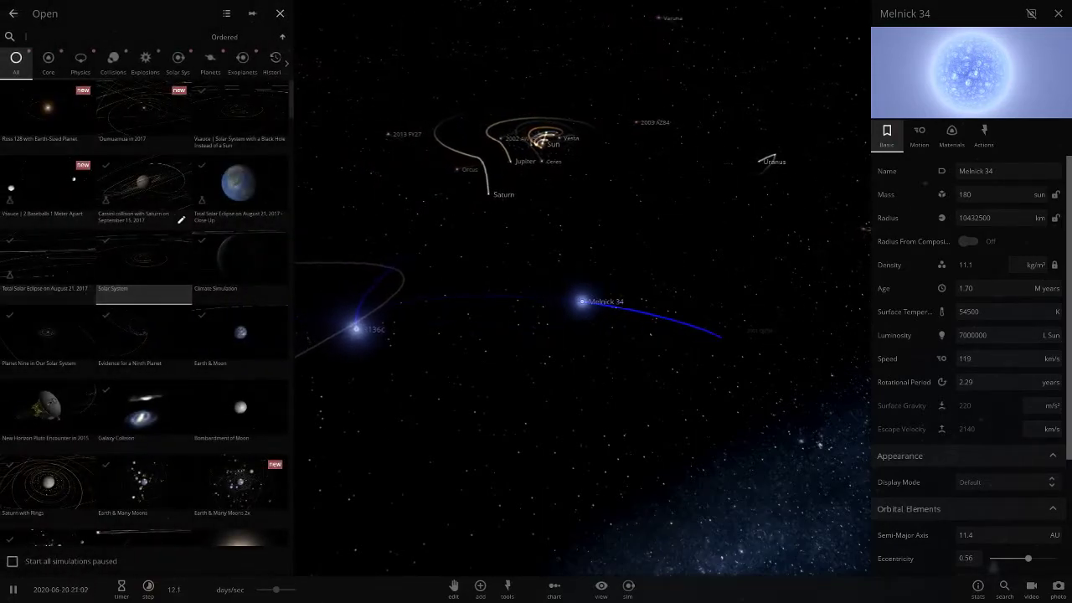
{"action": "mouse_move", "coordinate": [142, 266]}
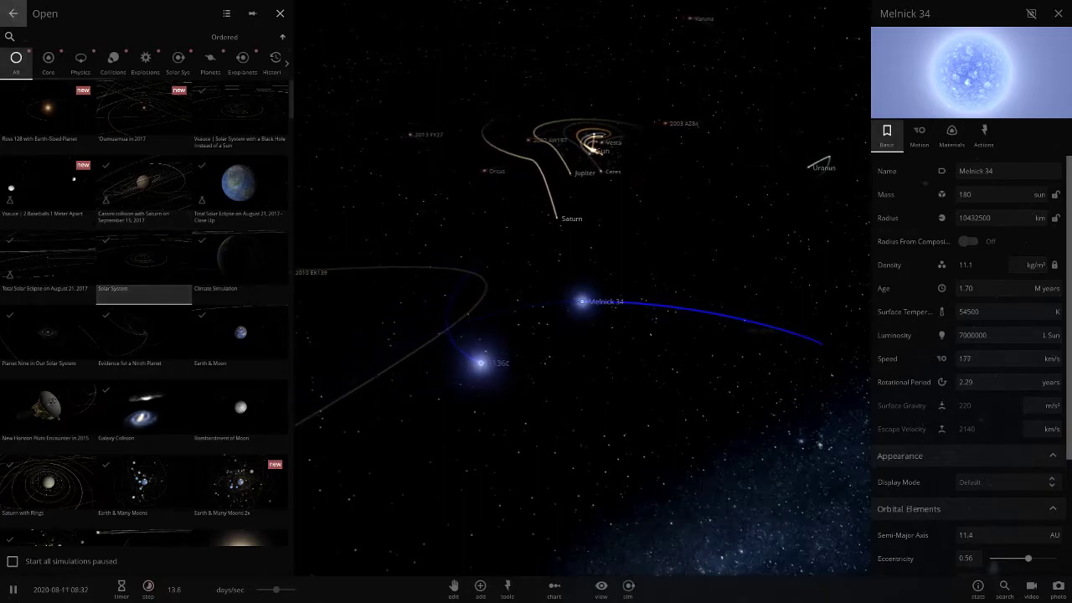
{"action": "left_click", "coordinate": [14, 14]}
{"action": "left_click", "coordinate": [64, 107]}
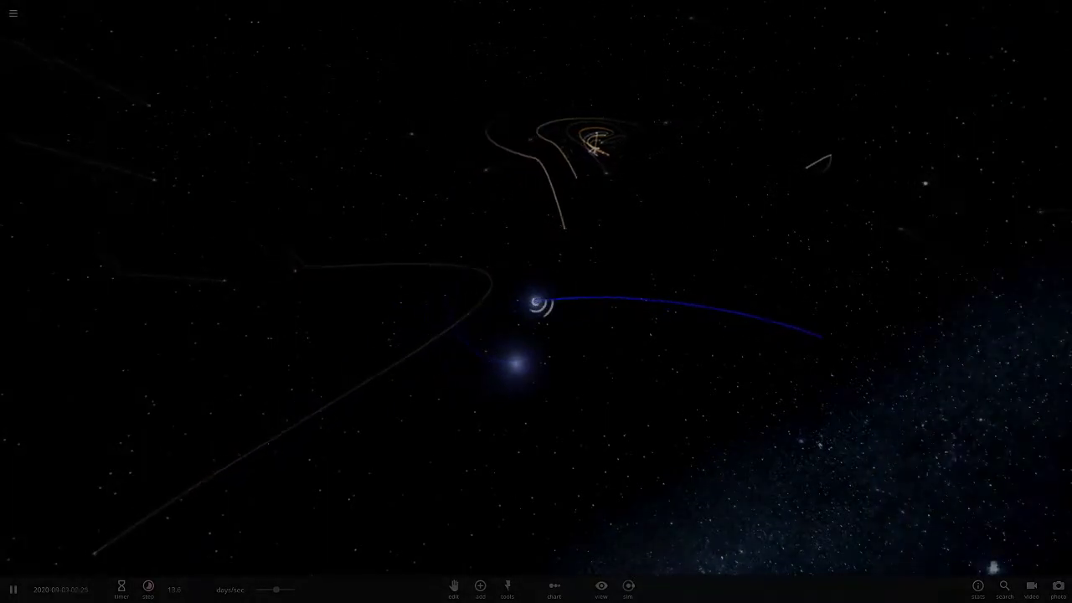
Place the R136a1 star from the full object library in the empty simulation and close the library
{"action": "left_click", "coordinate": [480, 589]}
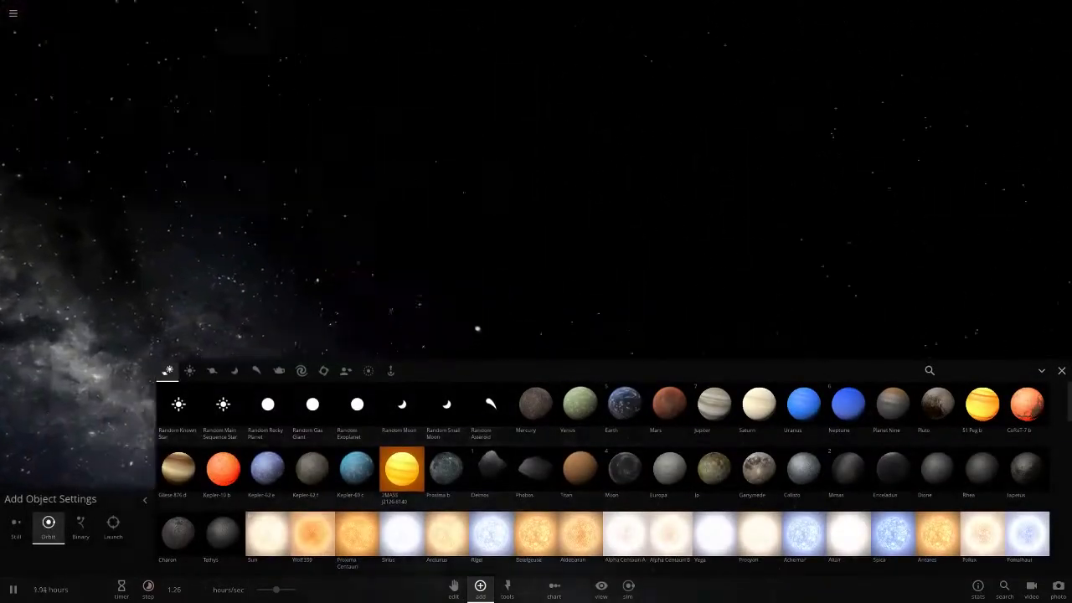
{"action": "left_click", "coordinate": [346, 371]}
{"action": "scroll", "coordinate": [760, 470], "scroll_direction": "down", "scroll_amount": 3}
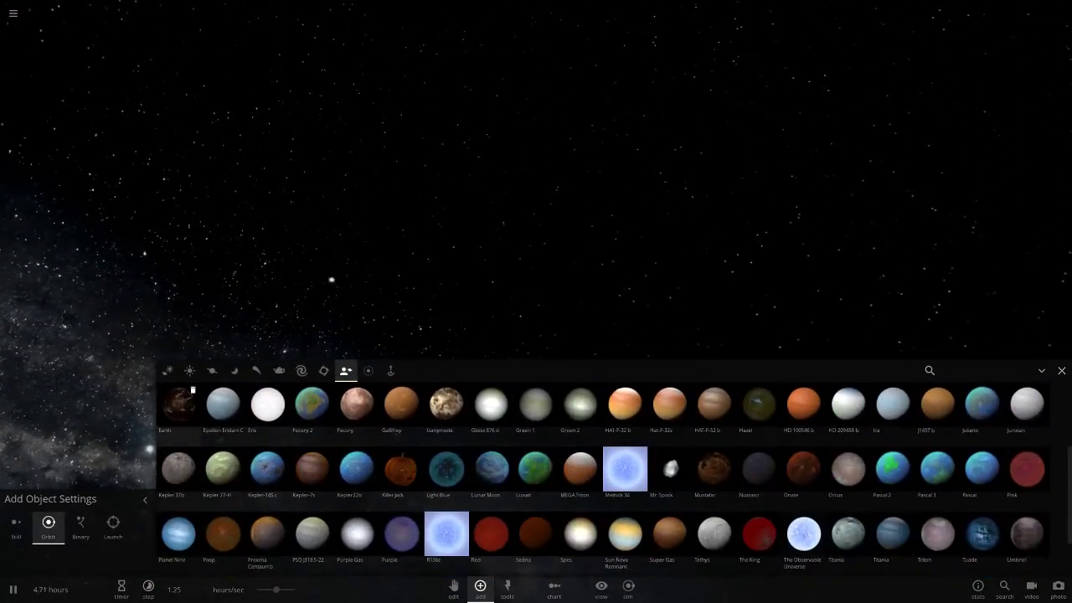
{"action": "left_click", "coordinate": [168, 370]}
{"action": "scroll", "coordinate": [804, 406], "scroll_direction": "down", "scroll_amount": 3}
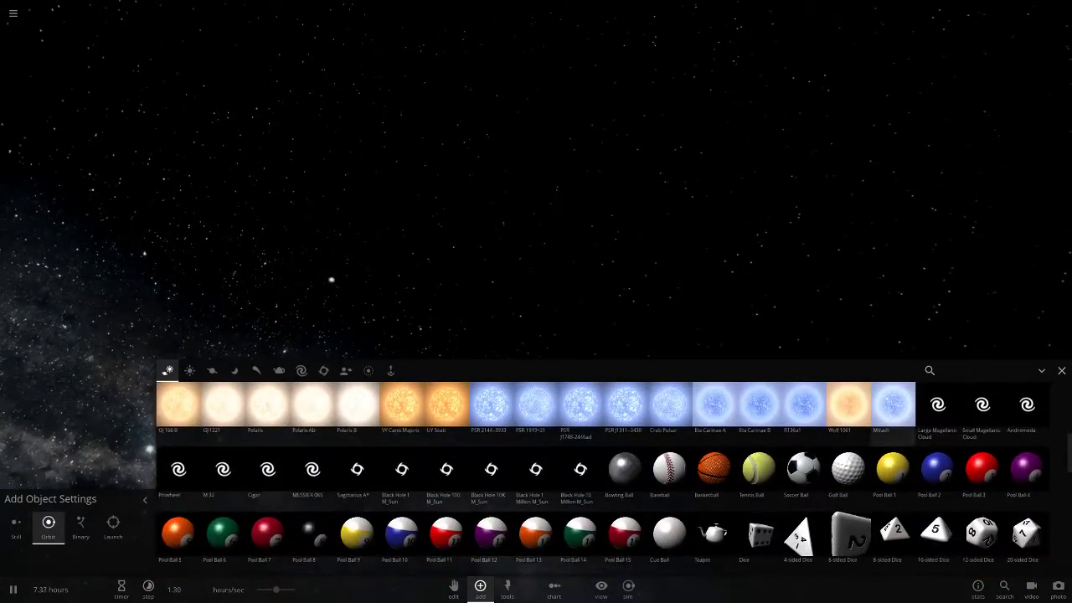
{"action": "left_click", "coordinate": [519, 202]}
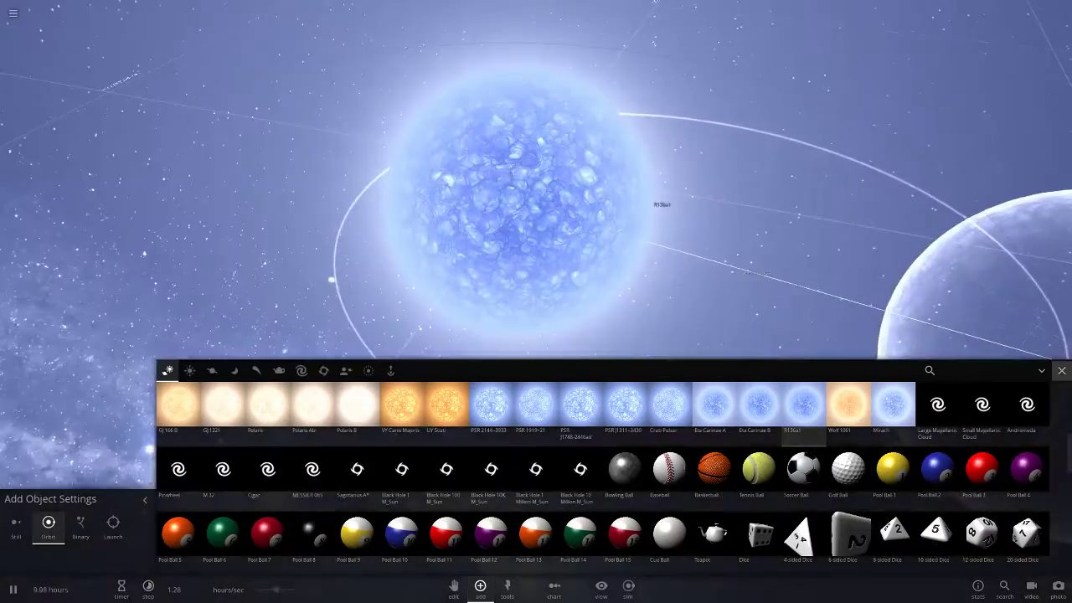
{"action": "left_click", "coordinate": [1062, 371]}
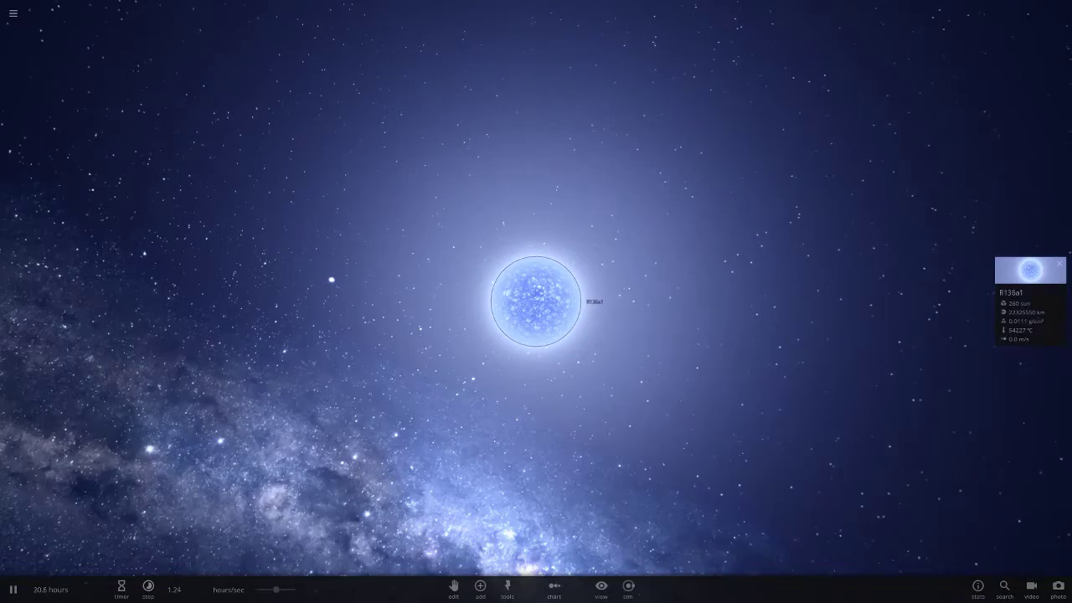
Open the full properties of R136a1 and pause the simulation
{"action": "left_click", "coordinate": [1030, 271]}
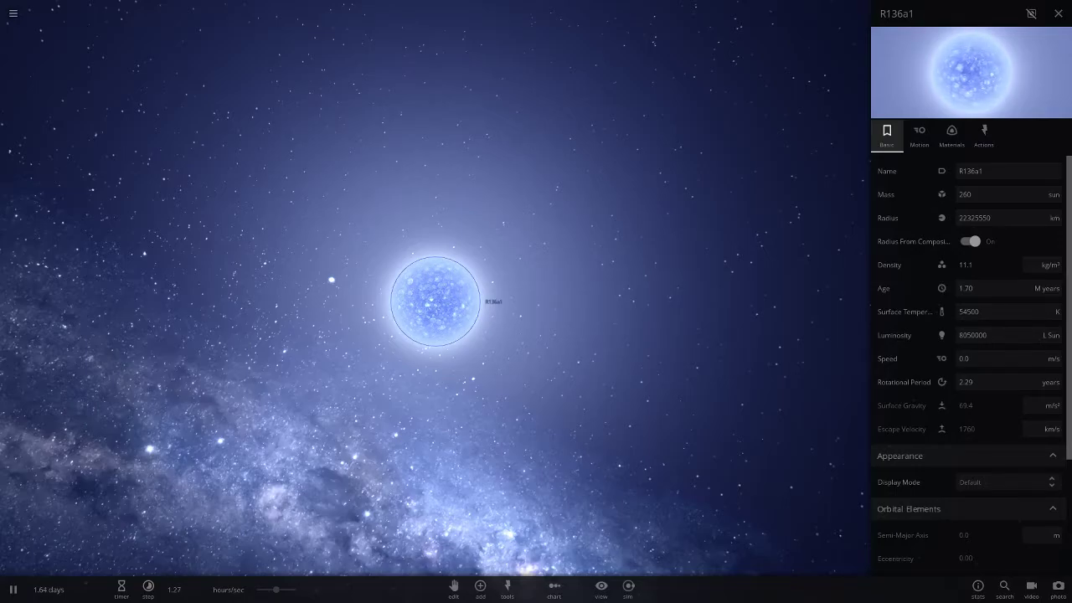
{"action": "key", "text": "space"}
{"action": "scroll", "coordinate": [435, 302], "scroll_direction": "down", "scroll_amount": 2}
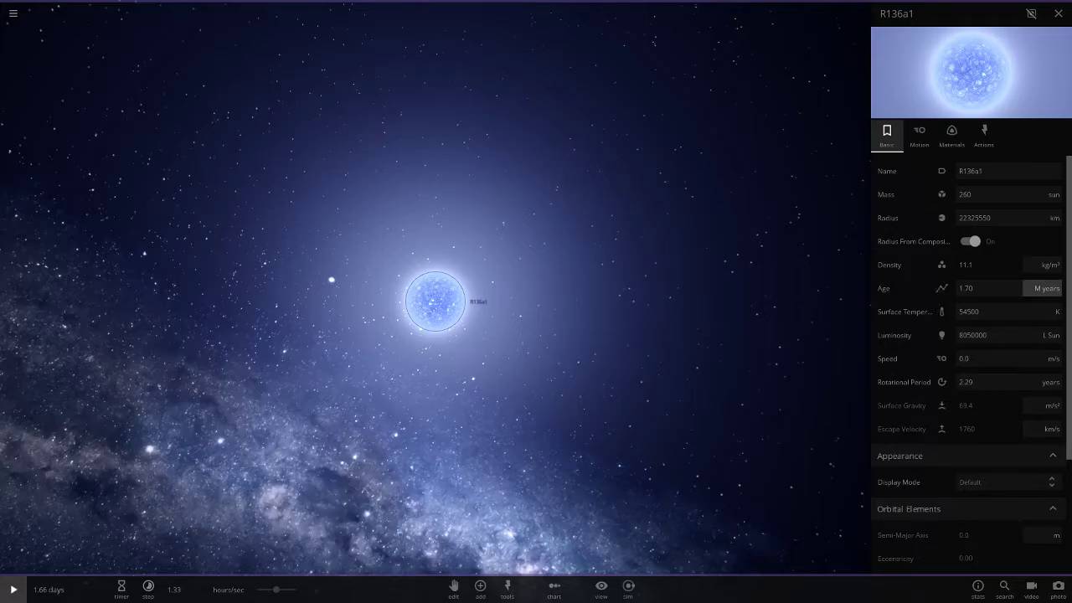
Turn off the composition-based radius and set the star's radius to 23.4 sun, mass to 195 sun and surface temperature to 53000 K
{"action": "left_click", "coordinate": [969, 241]}
{"action": "left_click", "coordinate": [1040, 218]}
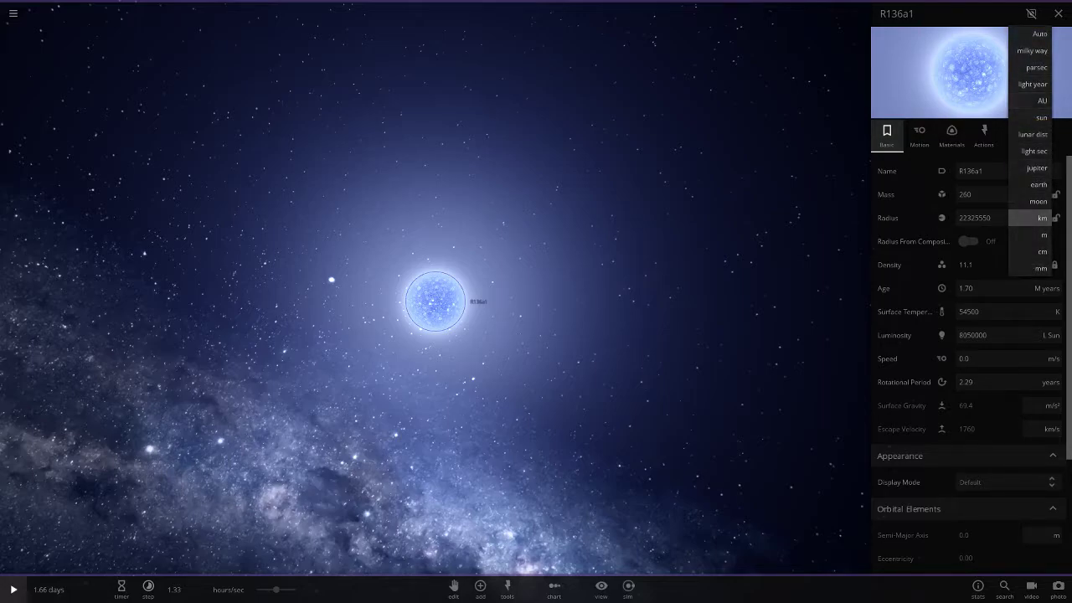
{"action": "left_click", "coordinate": [1041, 117]}
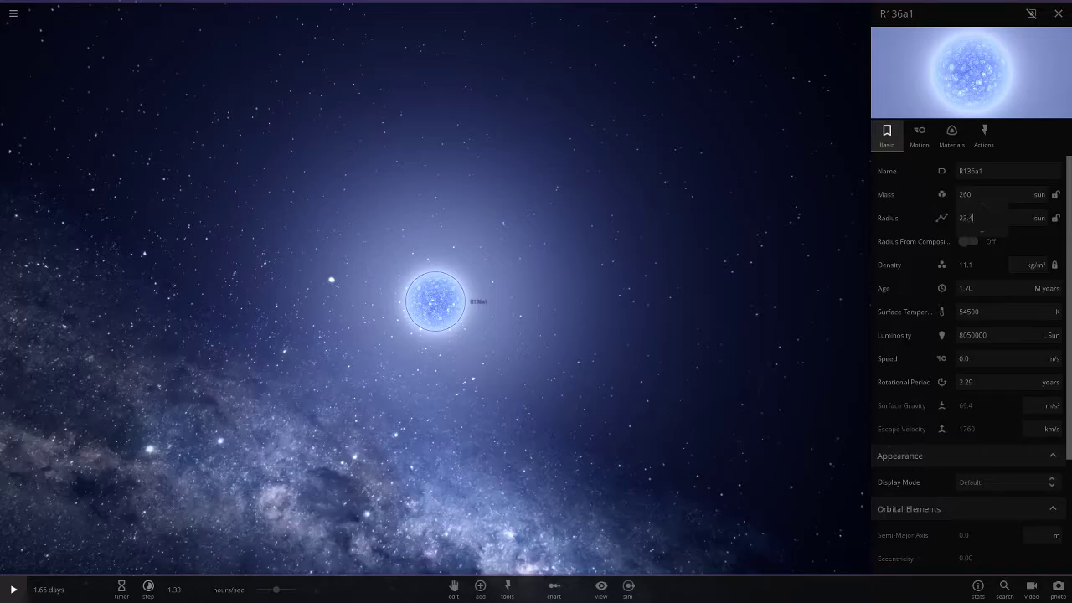
{"action": "type", "text": "23.4"}
{"action": "key", "text": "Return"}
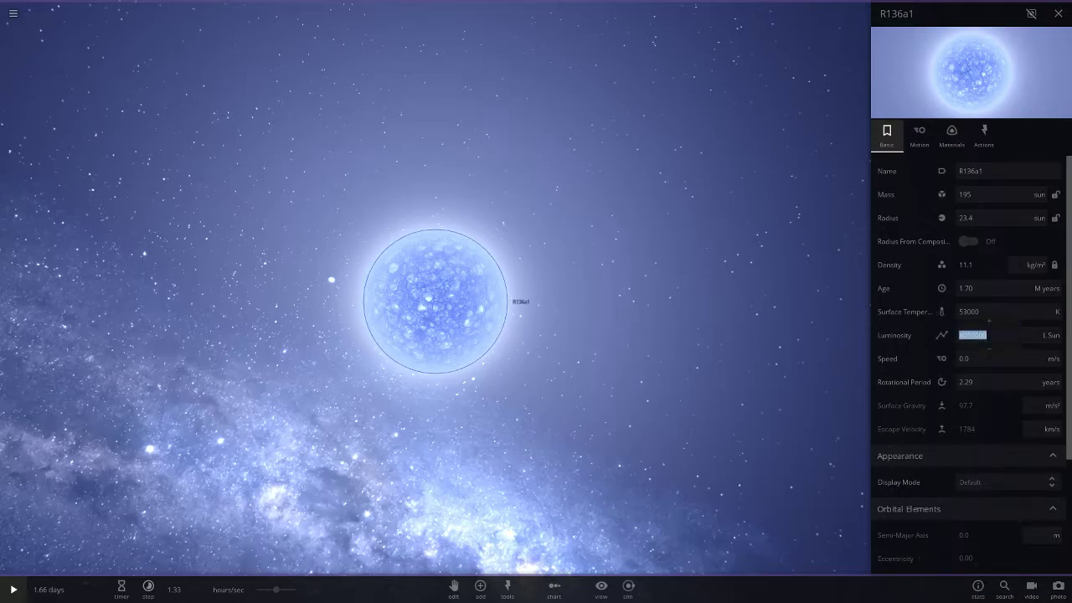
Set the star's luminosity to 4266000 L Sun and rename it R136a2
{"action": "left_click", "coordinate": [754, 310]}
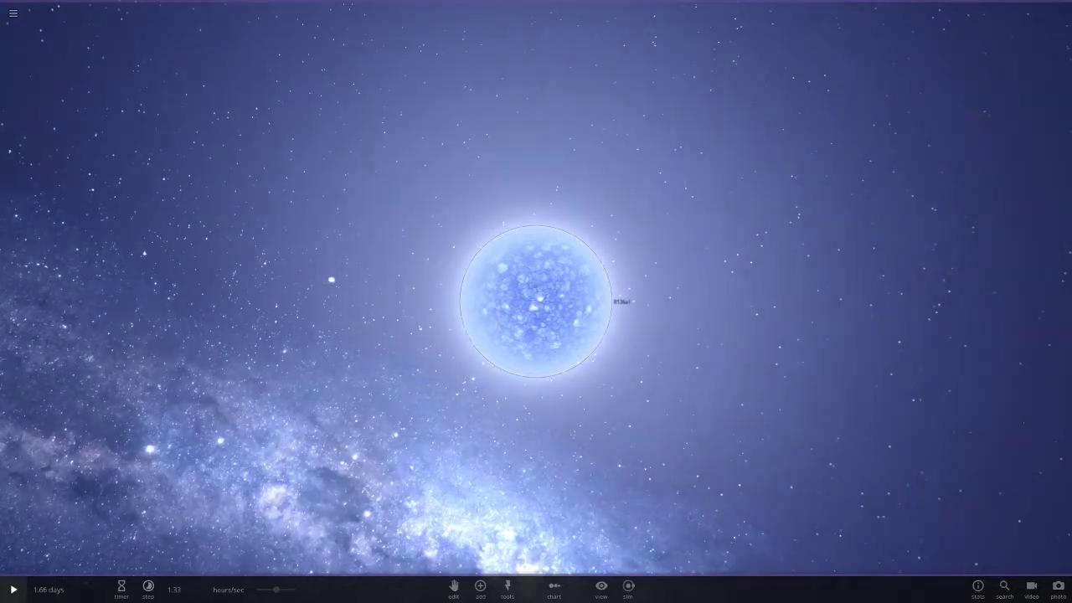
{"action": "left_click", "coordinate": [534, 301]}
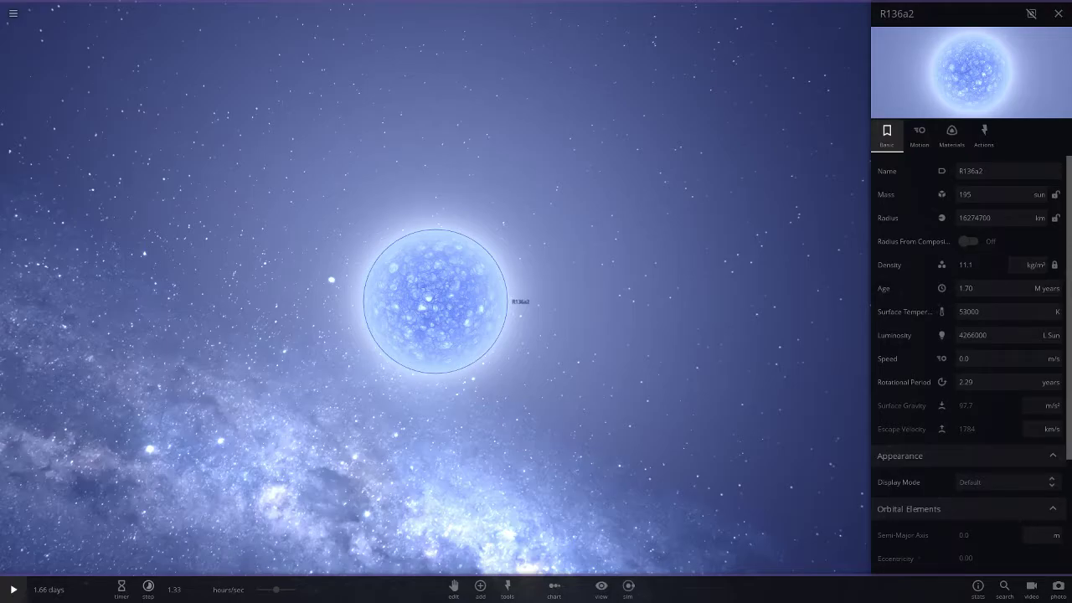
{"action": "left_click", "coordinate": [983, 136]}
{"action": "left_click", "coordinate": [887, 136]}
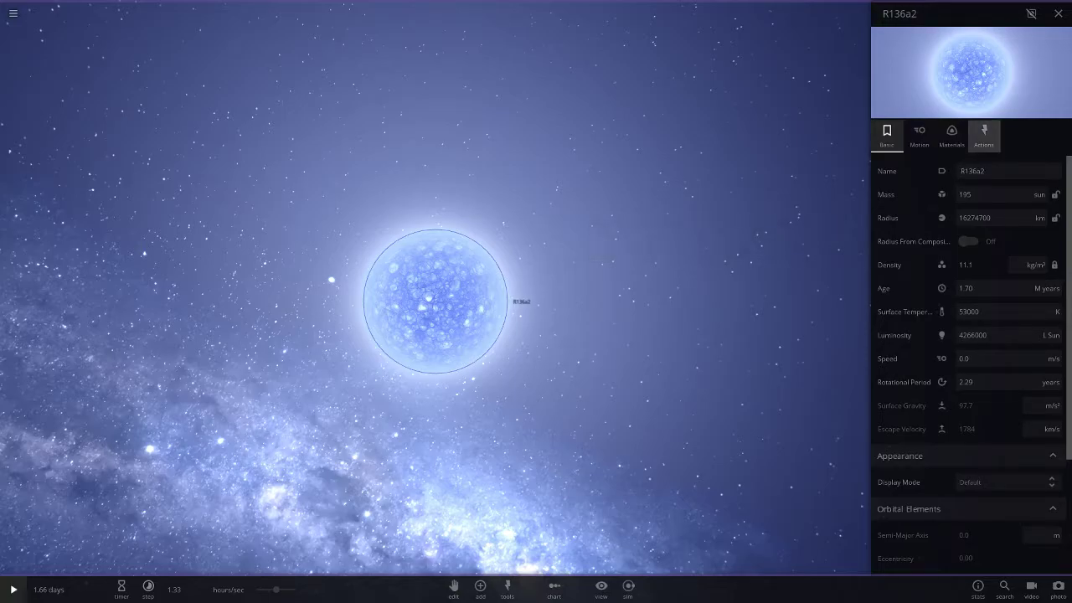
Save the edited star as a reusable object named R136a2
{"action": "left_click", "coordinate": [984, 134]}
{"action": "left_click", "coordinate": [918, 195]}
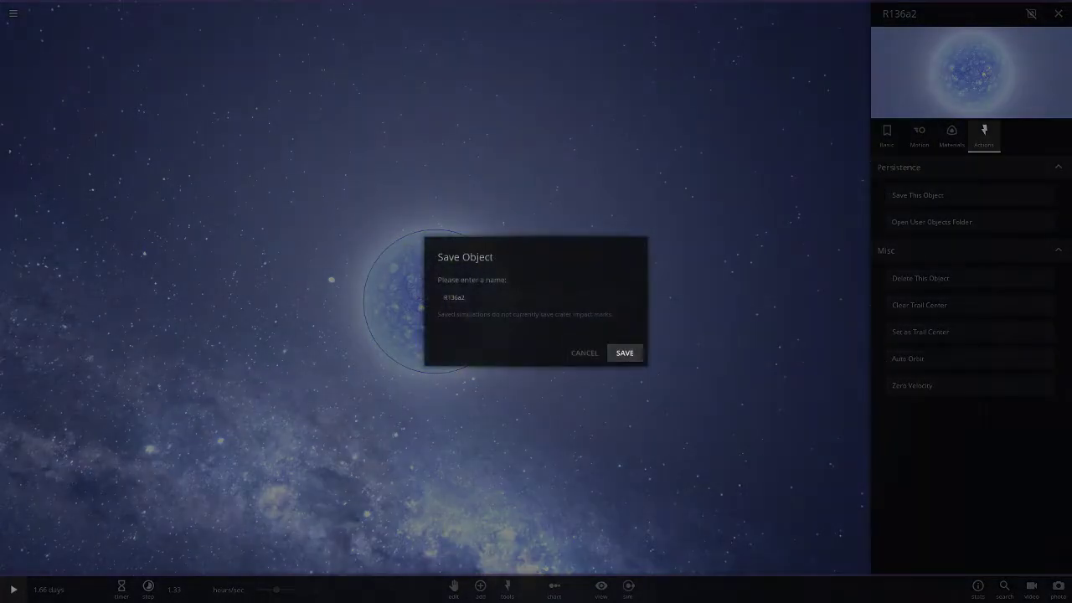
{"action": "left_click", "coordinate": [624, 352]}
Add the Melnick 34 star from the user-created objects in orbit around R136a2
{"action": "left_click", "coordinate": [479, 585]}
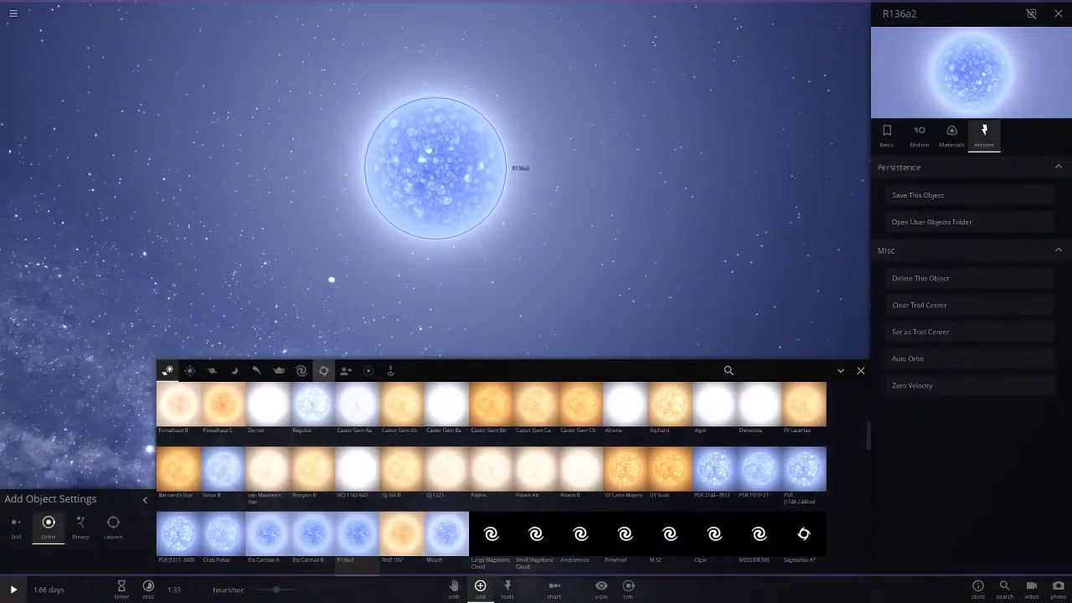
{"action": "left_click", "coordinate": [346, 370]}
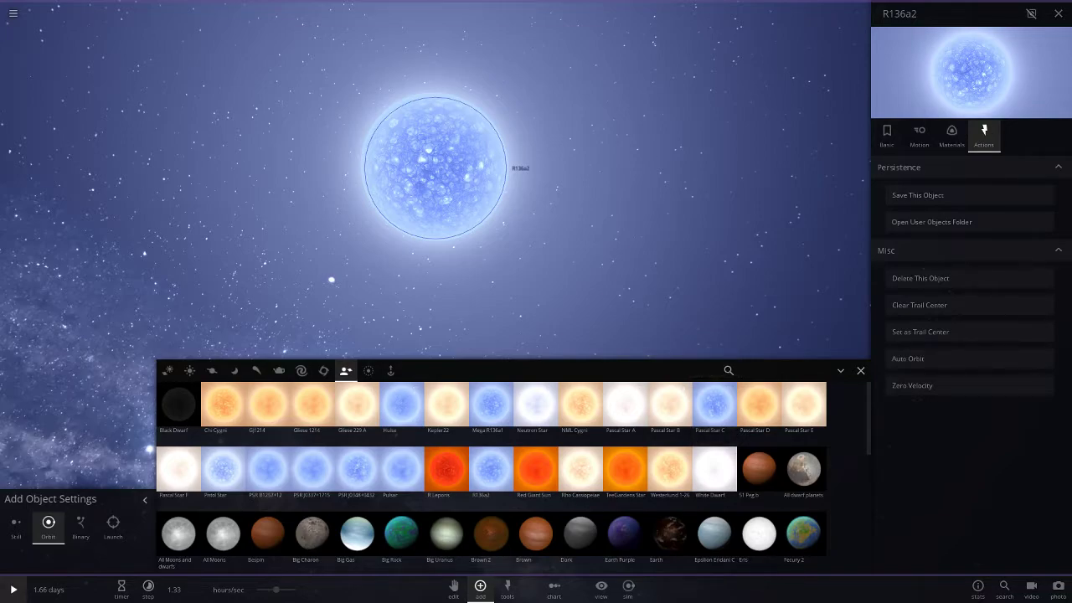
{"action": "scroll", "coordinate": [729, 456], "scroll_direction": "down", "scroll_amount": 10}
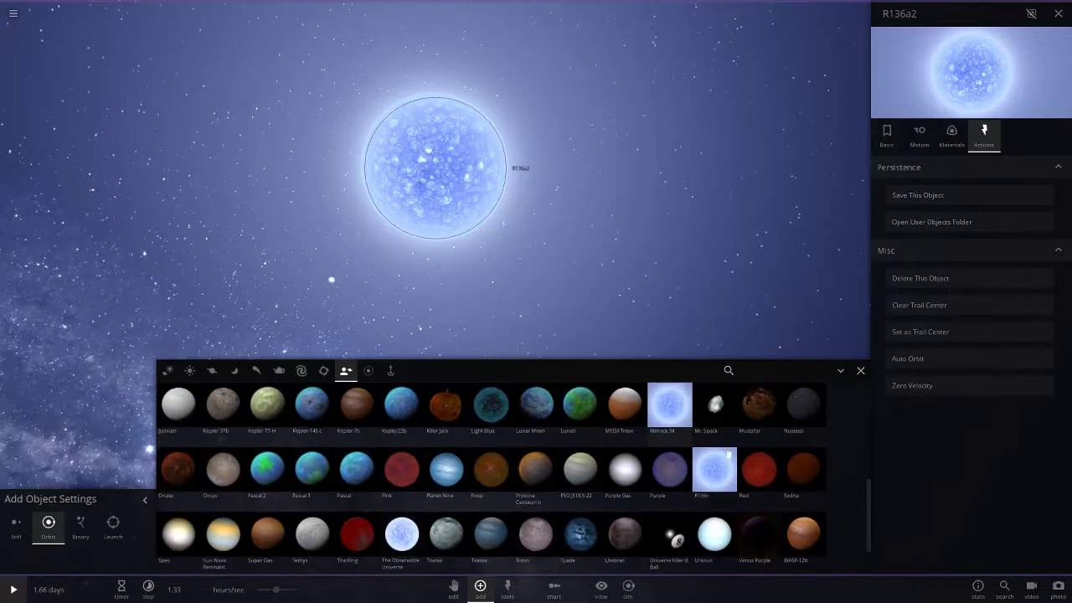
{"action": "scroll", "coordinate": [435, 245], "scroll_direction": "down", "scroll_amount": 3}
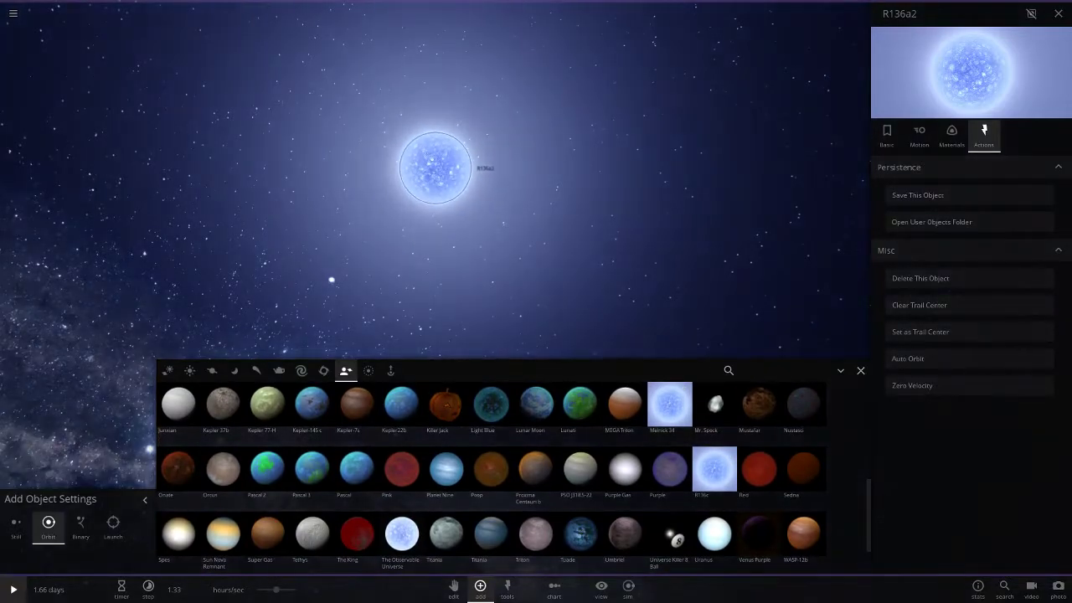
{"action": "left_click", "coordinate": [785, 114]}
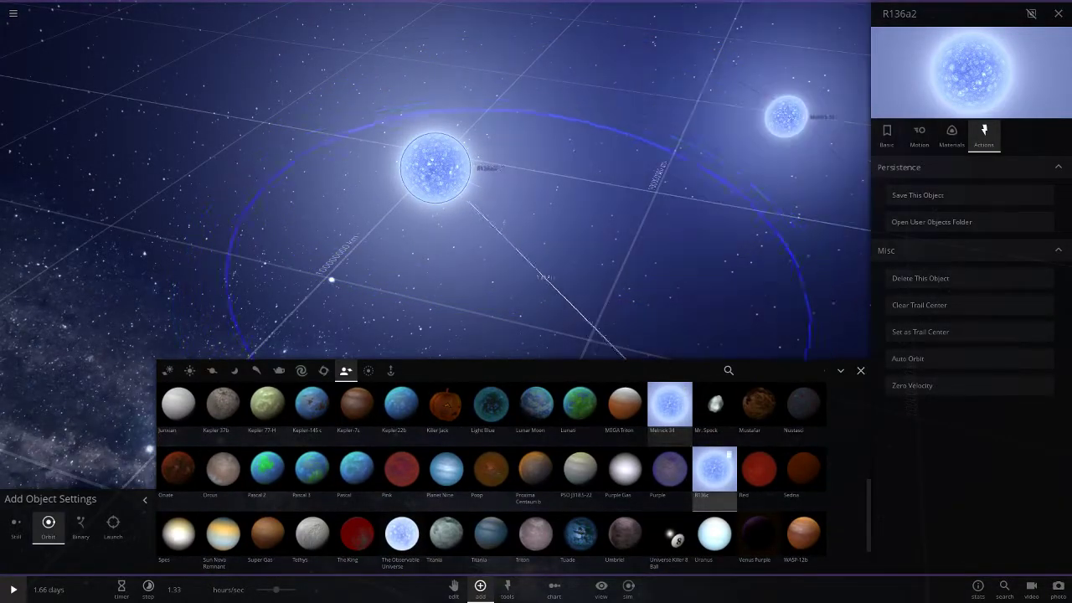
Add the R136c star from the user-created objects in orbit around R136a2 and close the open panels
{"action": "left_click", "coordinate": [792, 241]}
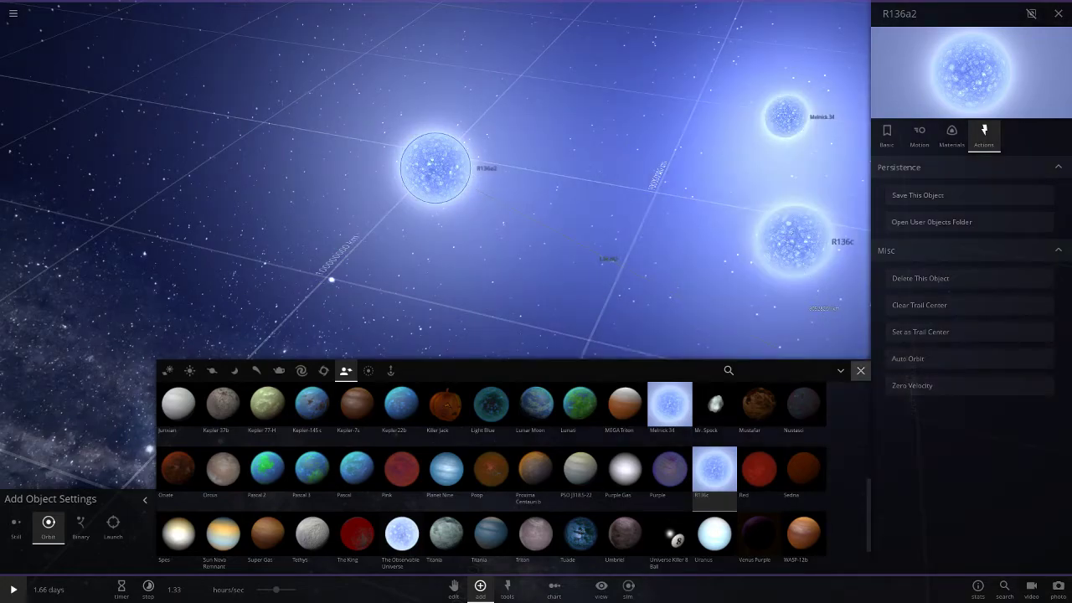
{"action": "left_click", "coordinate": [860, 370]}
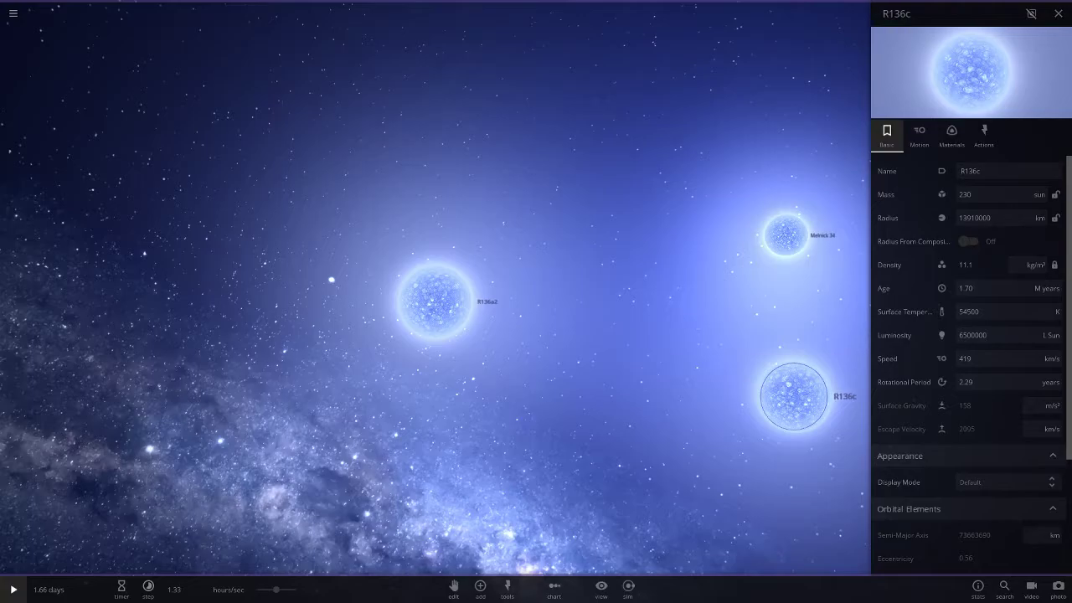
{"action": "left_click", "coordinate": [1058, 13]}
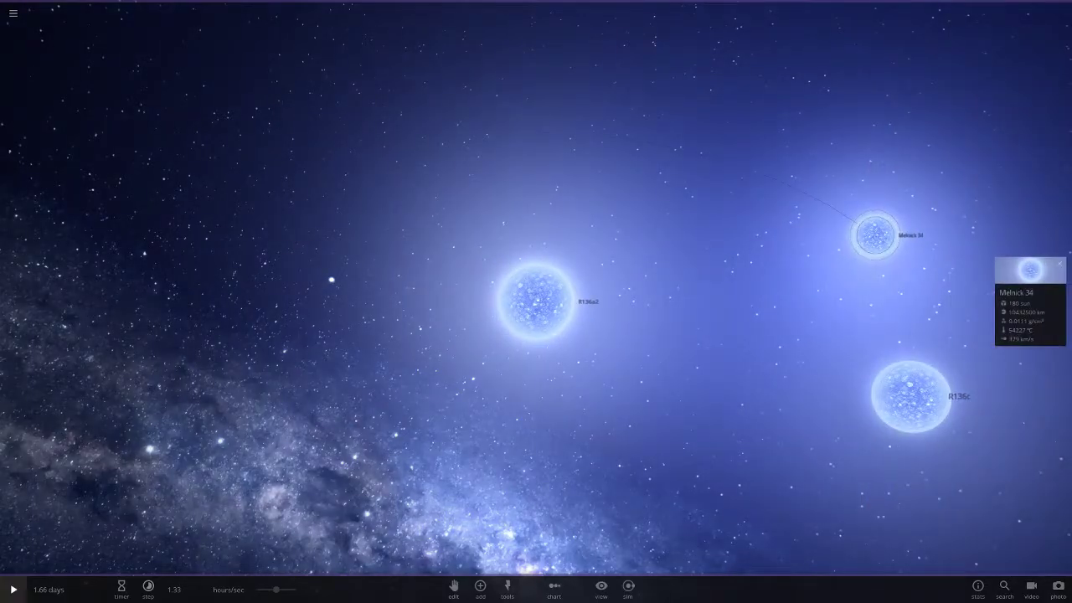
Save the Melnick 34 star as a reusable object under the name Melnick 34
{"action": "left_click", "coordinate": [875, 235]}
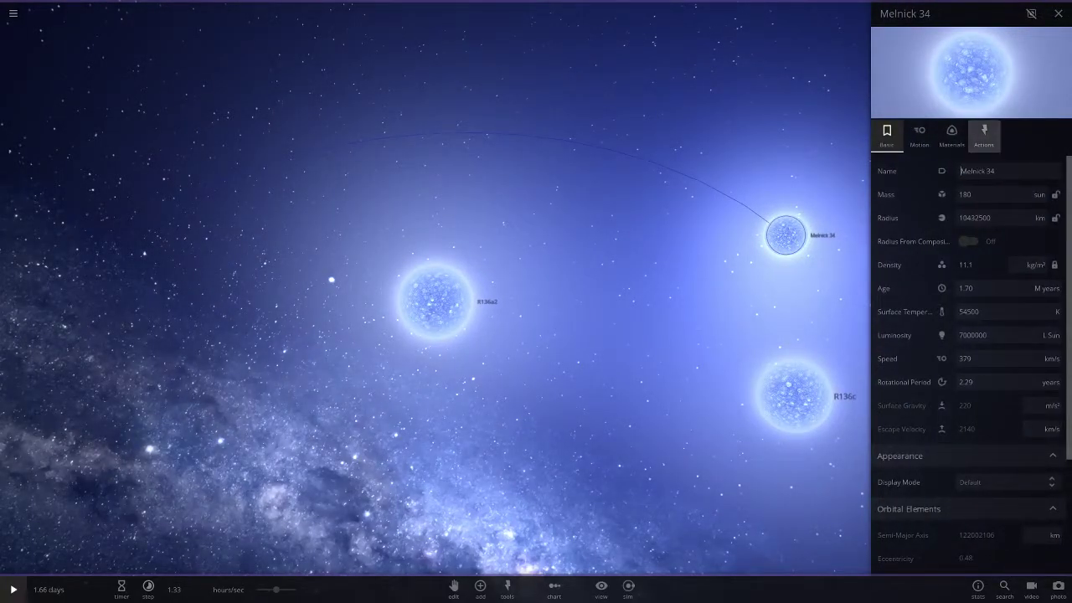
{"action": "left_click", "coordinate": [983, 134]}
{"action": "left_click", "coordinate": [917, 195]}
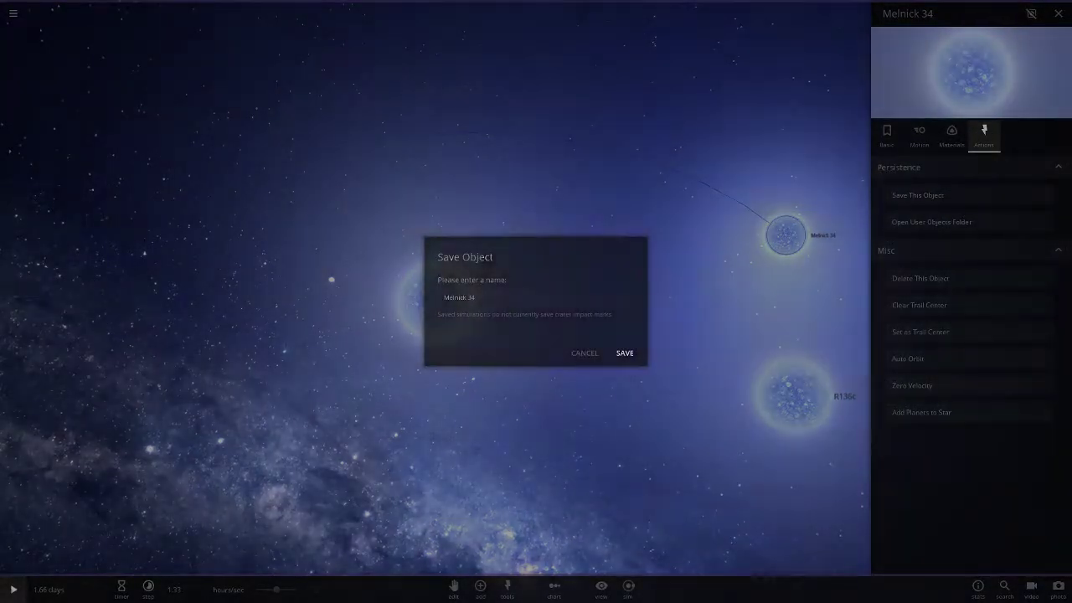
{"action": "left_click", "coordinate": [625, 352]}
Save the R136c star as a reusable object under its own name
{"action": "left_click", "coordinate": [794, 396]}
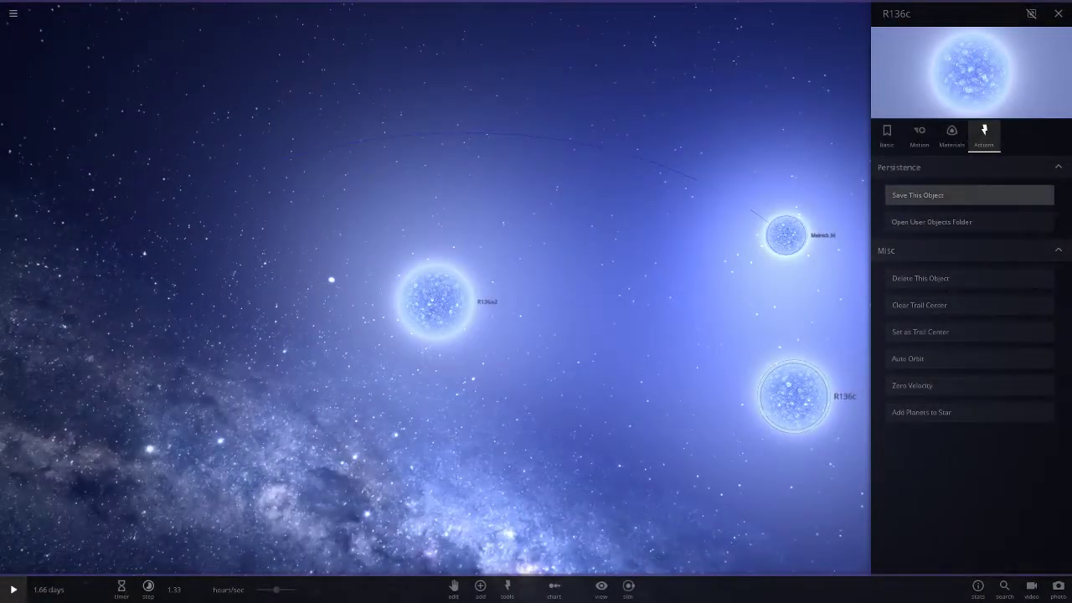
{"action": "left_click", "coordinate": [917, 195]}
{"action": "left_click", "coordinate": [625, 353]}
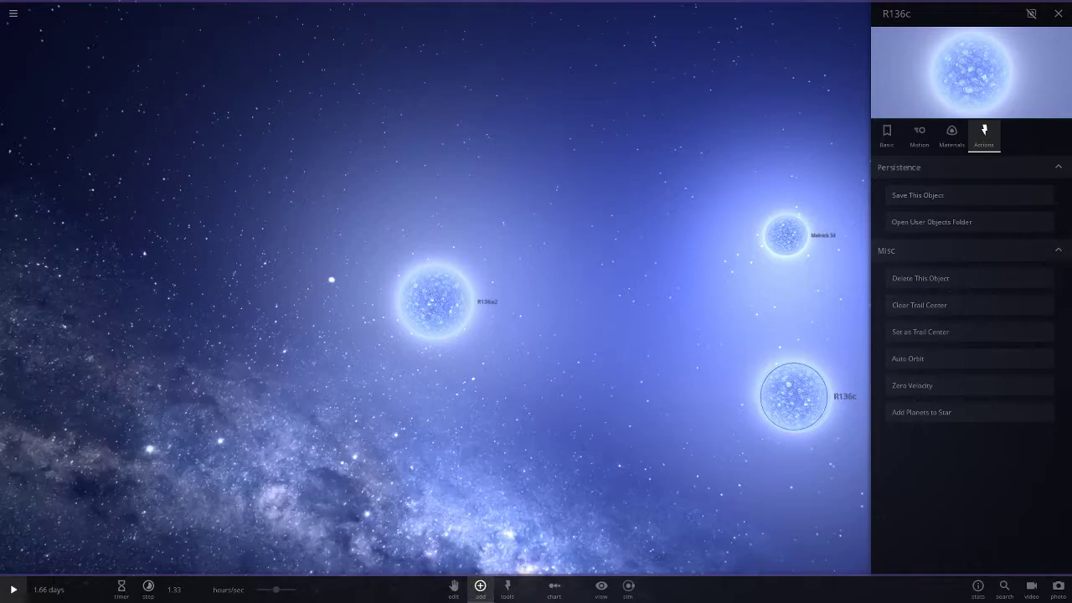
Delete the duplicate Melnick 34 entry listed among the planets in the user-created objects
{"action": "left_click", "coordinate": [480, 585]}
{"action": "left_click", "coordinate": [323, 371]}
{"action": "left_click", "coordinate": [346, 371]}
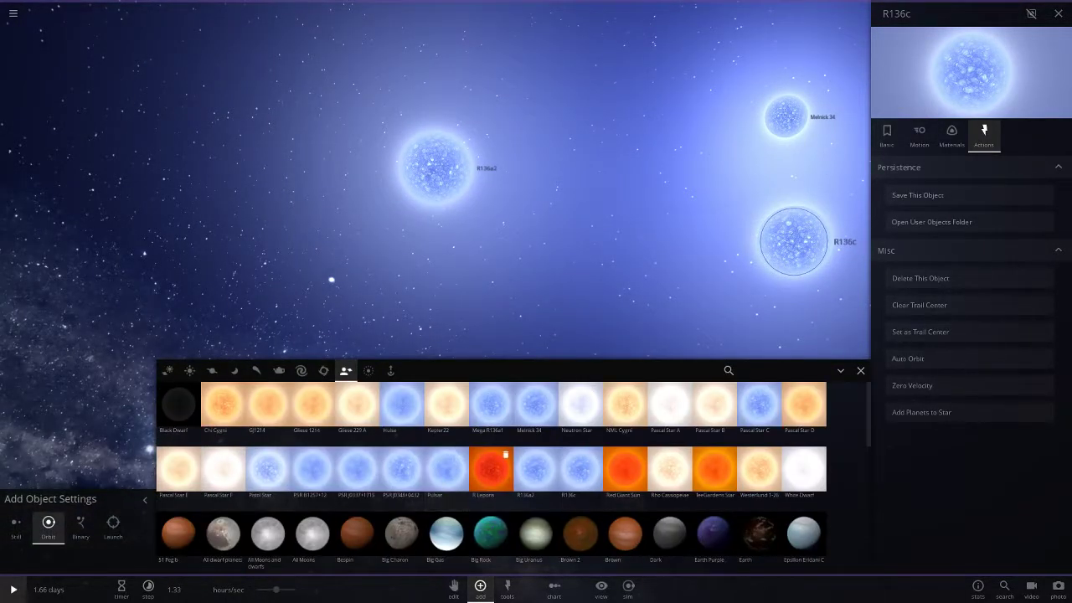
{"action": "scroll", "coordinate": [637, 456], "scroll_direction": "down", "scroll_amount": 5}
{"action": "scroll", "coordinate": [684, 459], "scroll_direction": "up", "scroll_amount": 5}
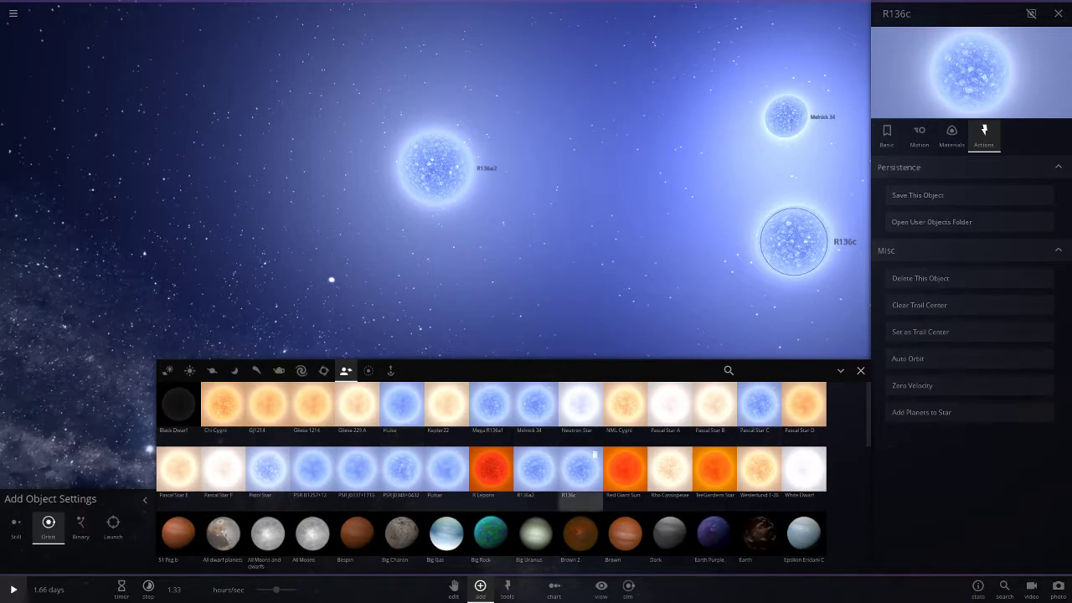
{"action": "scroll", "coordinate": [641, 444], "scroll_direction": "down", "scroll_amount": 4}
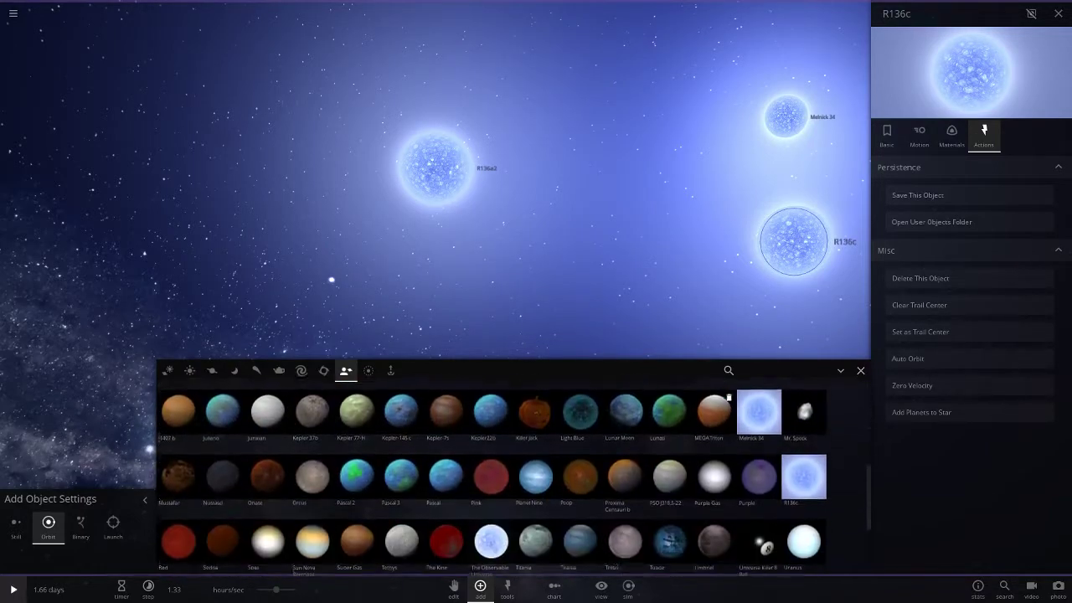
{"action": "left_click", "coordinate": [773, 389]}
{"action": "left_click", "coordinate": [596, 325]}
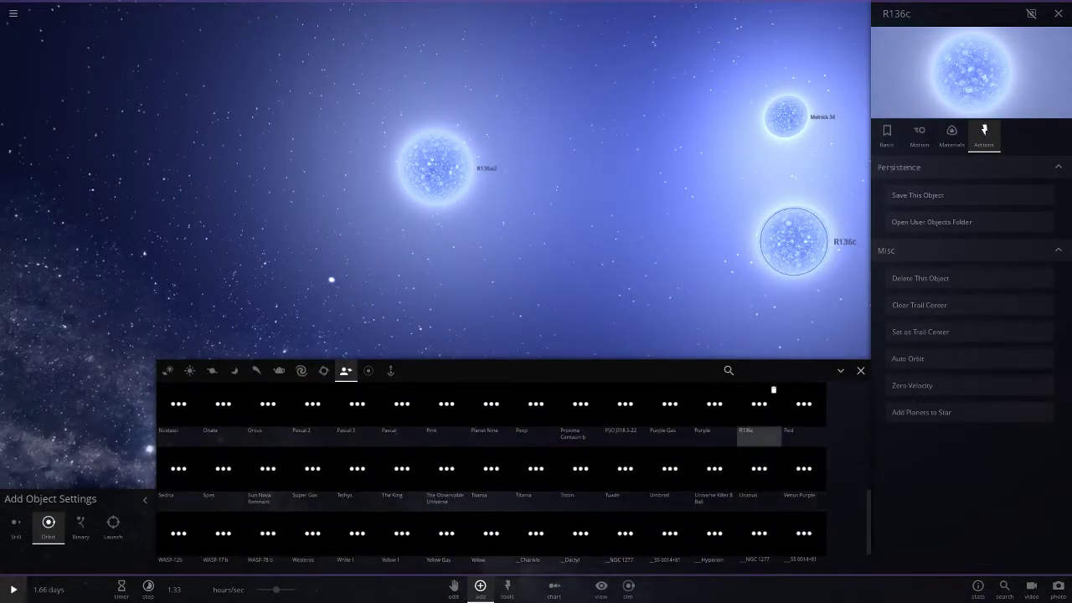
Delete the duplicate R136c entry listed among the planets and check the remaining user-created objects
{"action": "scroll", "coordinate": [594, 485], "scroll_direction": "up", "scroll_amount": 2}
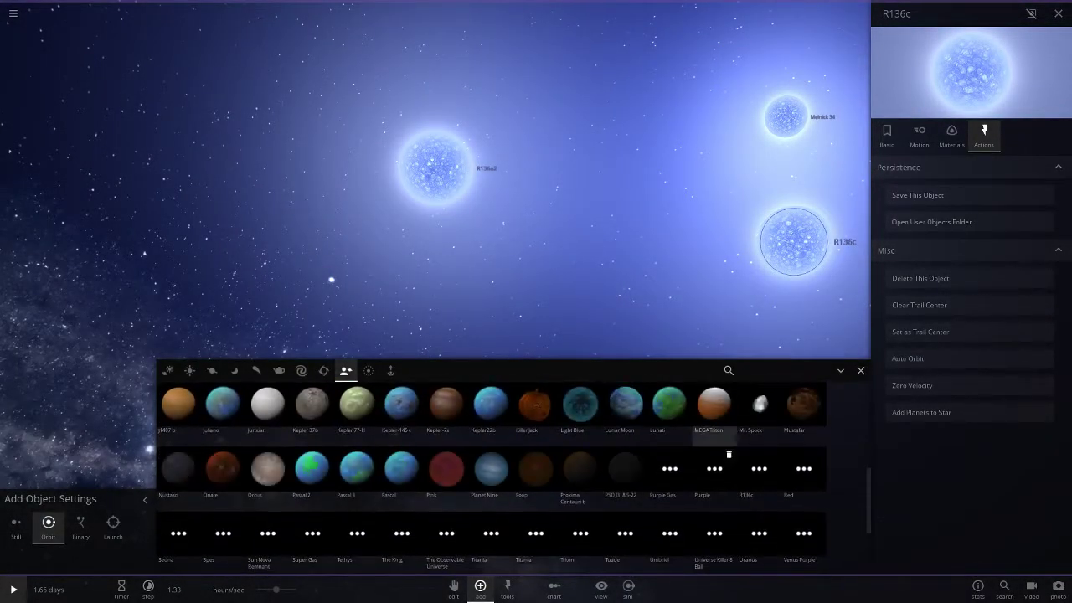
{"action": "left_click", "coordinate": [774, 455]}
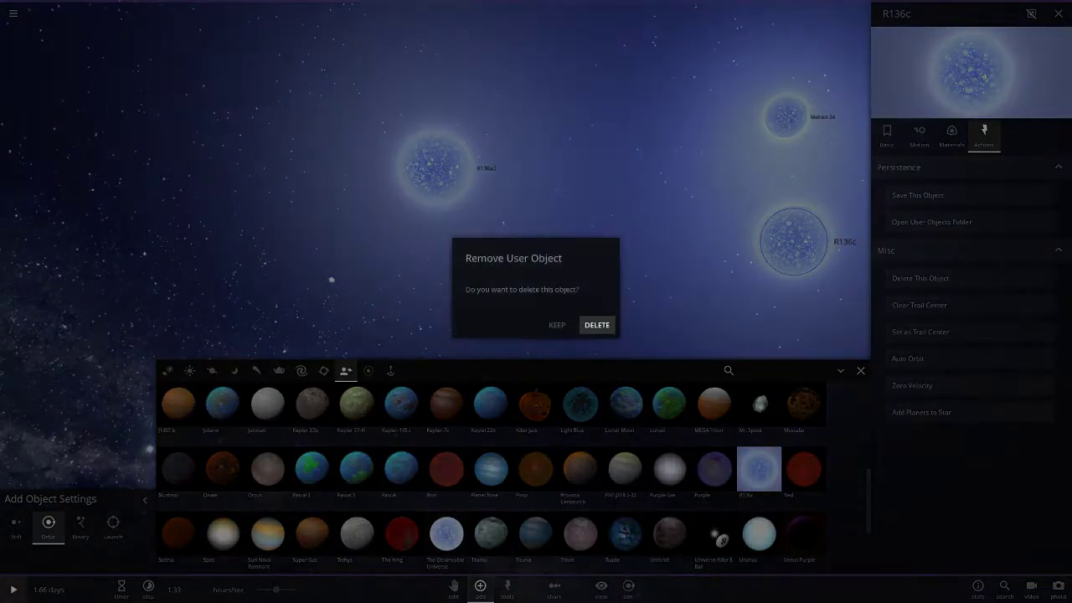
{"action": "left_click", "coordinate": [597, 325]}
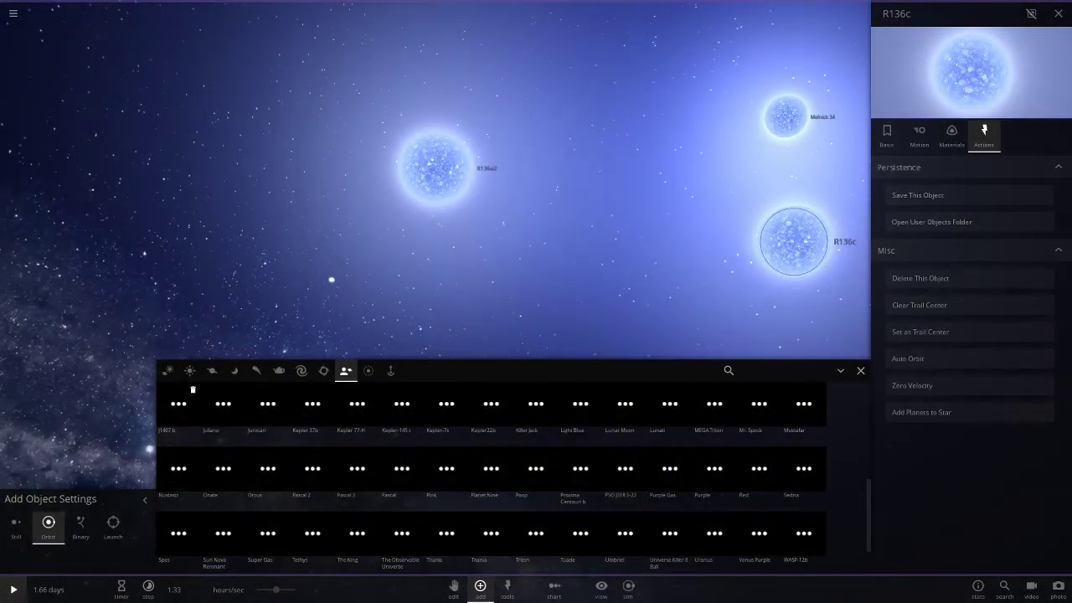
{"action": "scroll", "coordinate": [594, 416], "scroll_direction": "up", "scroll_amount": 4}
{"action": "scroll", "coordinate": [595, 416], "scroll_direction": "up", "scroll_amount": 2}
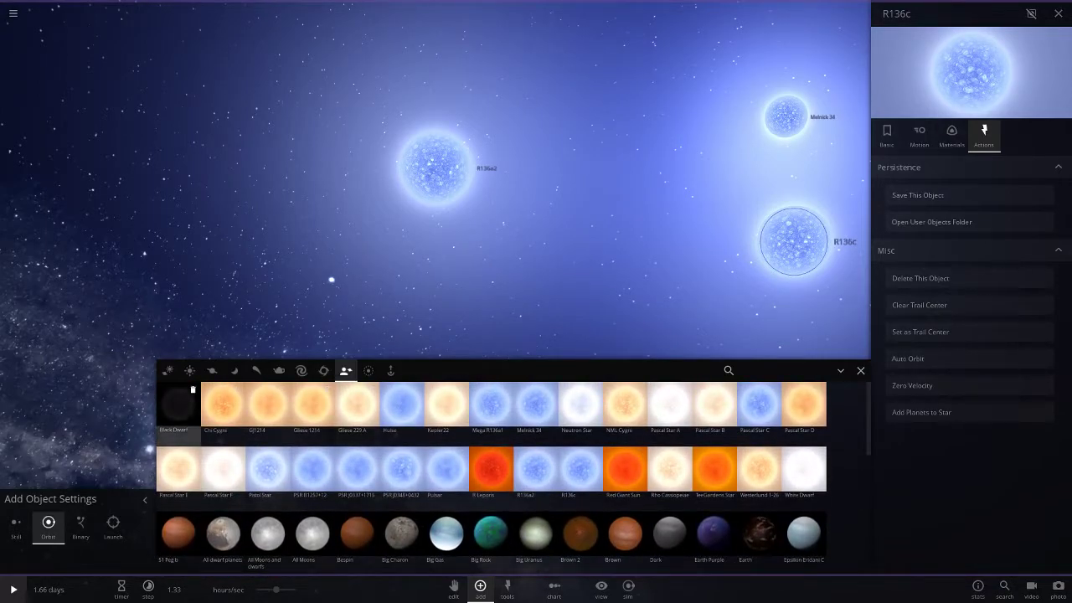
{"action": "scroll", "coordinate": [727, 456], "scroll_direction": "down", "scroll_amount": 3}
{"action": "scroll", "coordinate": [727, 457], "scroll_direction": "down", "scroll_amount": 2}
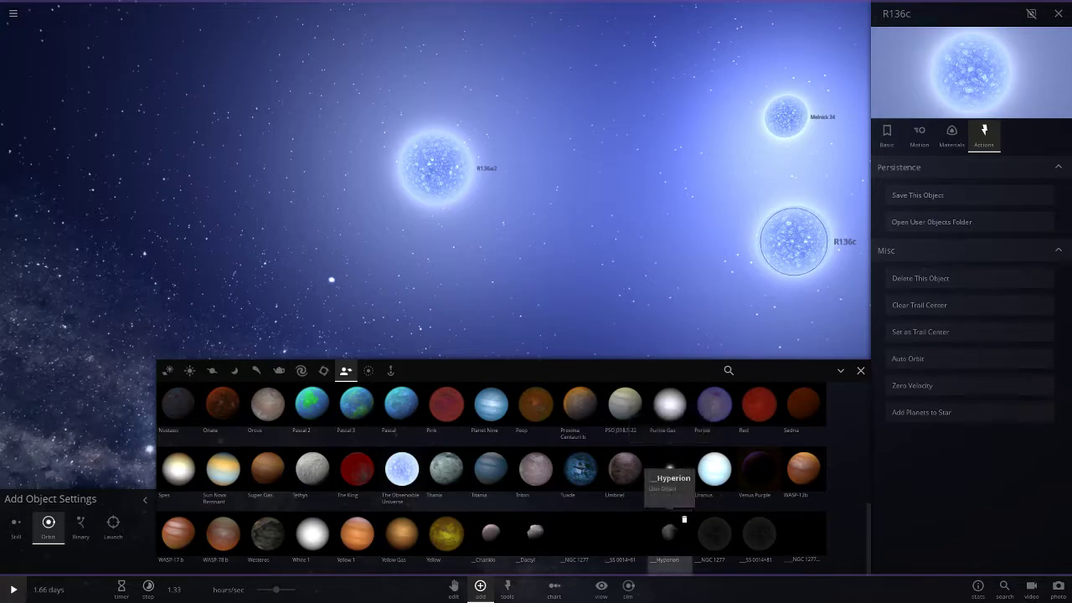
{"action": "scroll", "coordinate": [502, 217], "scroll_direction": "down", "scroll_amount": 3}
Add the Mirach star from the full object library in a wide orbit around R136c
{"action": "left_click", "coordinate": [168, 370]}
{"action": "scroll", "coordinate": [492, 469], "scroll_direction": "down", "scroll_amount": 10}
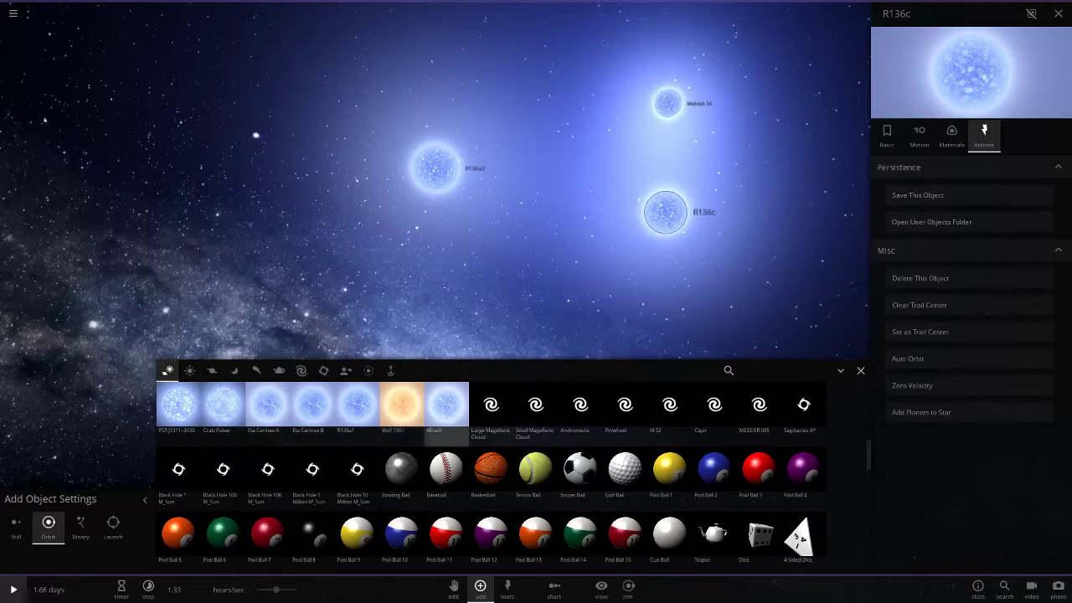
{"action": "mouse_move", "coordinate": [447, 404]}
{"action": "left_click", "coordinate": [446, 404]}
{"action": "scroll", "coordinate": [761, 282], "scroll_direction": "down", "scroll_amount": 5}
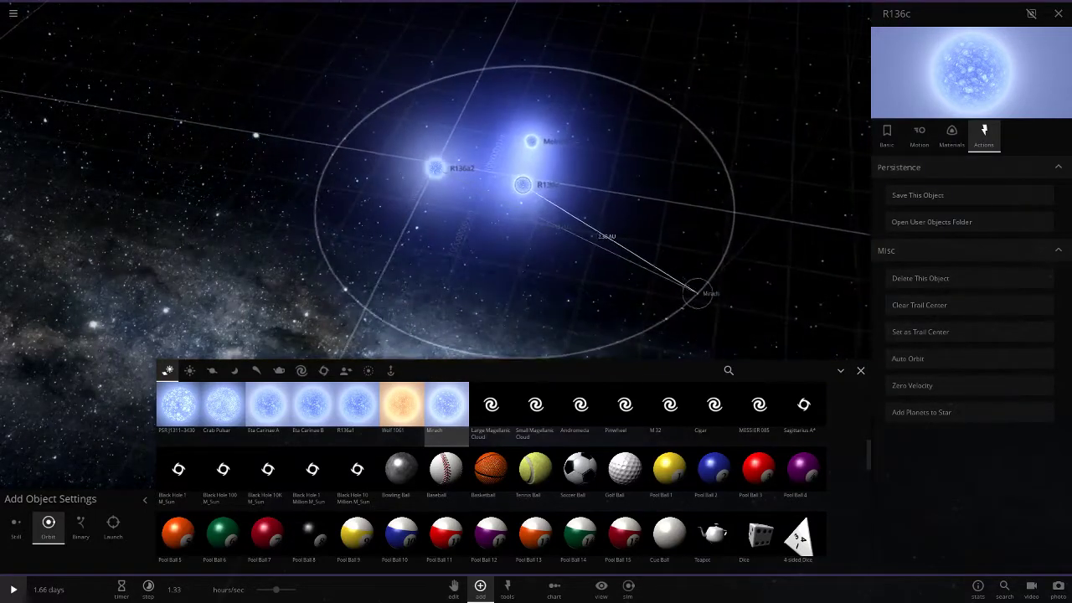
{"action": "left_click", "coordinate": [695, 295]}
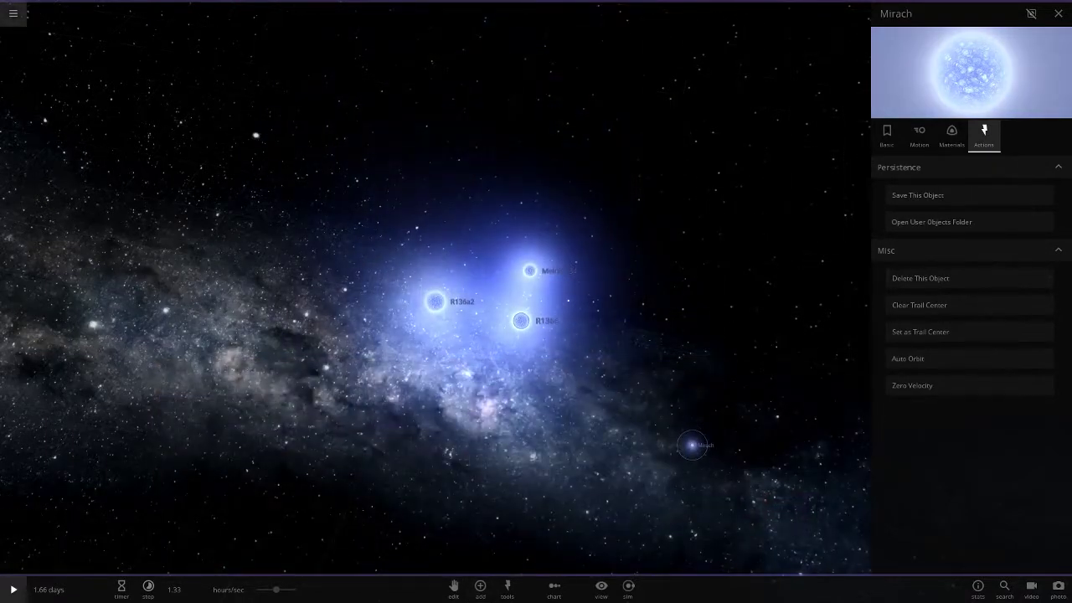
{"action": "left_click", "coordinate": [14, 13]}
{"action": "left_click", "coordinate": [74, 143]}
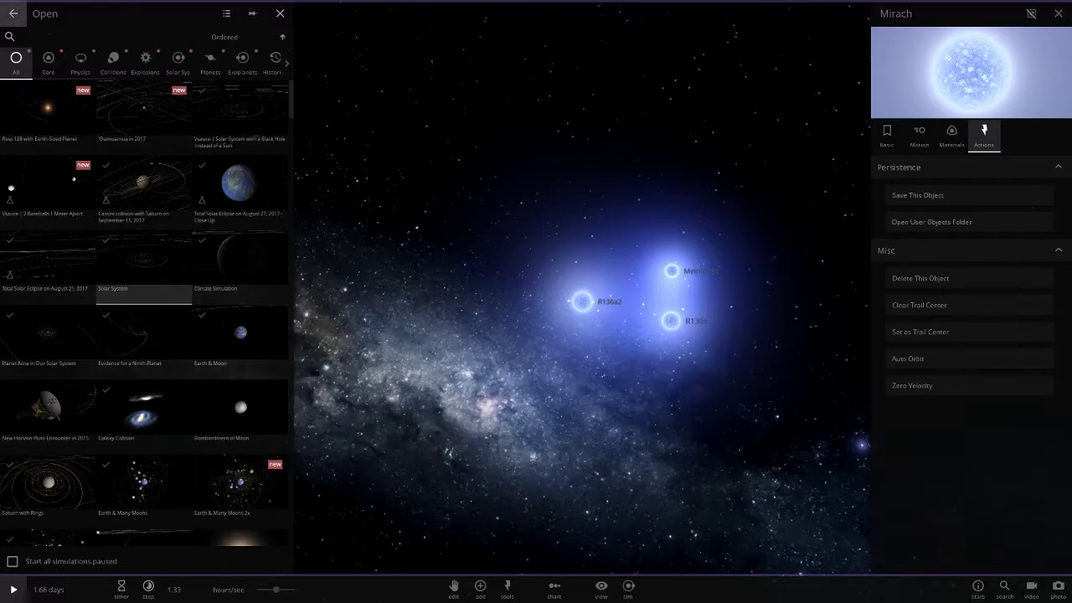
{"action": "left_click", "coordinate": [14, 13]}
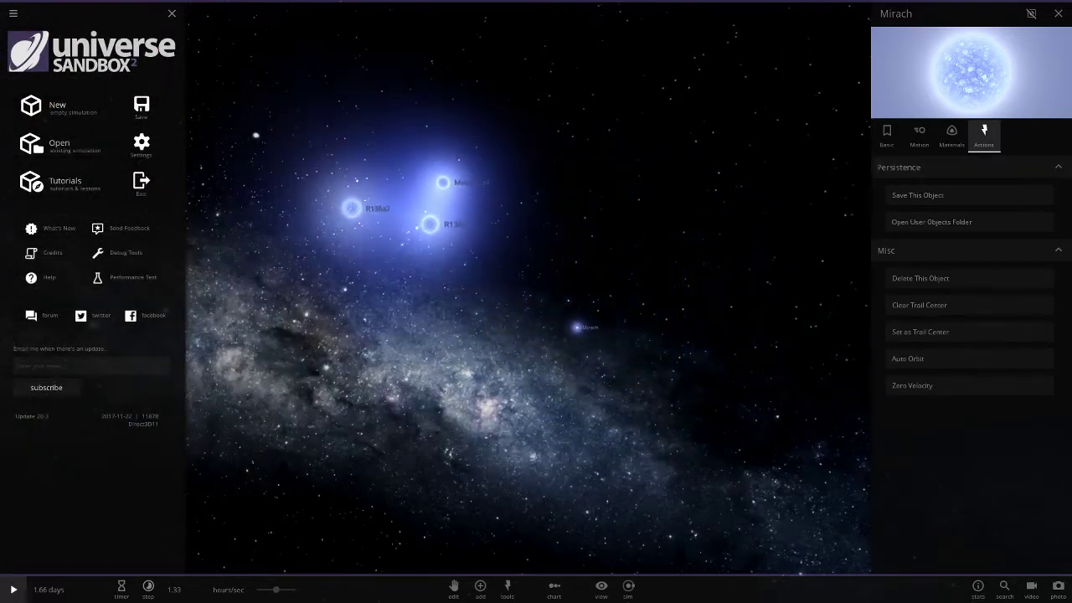
Examine Mirach's basic properties and compare them with the details of its entry in the object library
{"action": "left_click", "coordinate": [886, 136]}
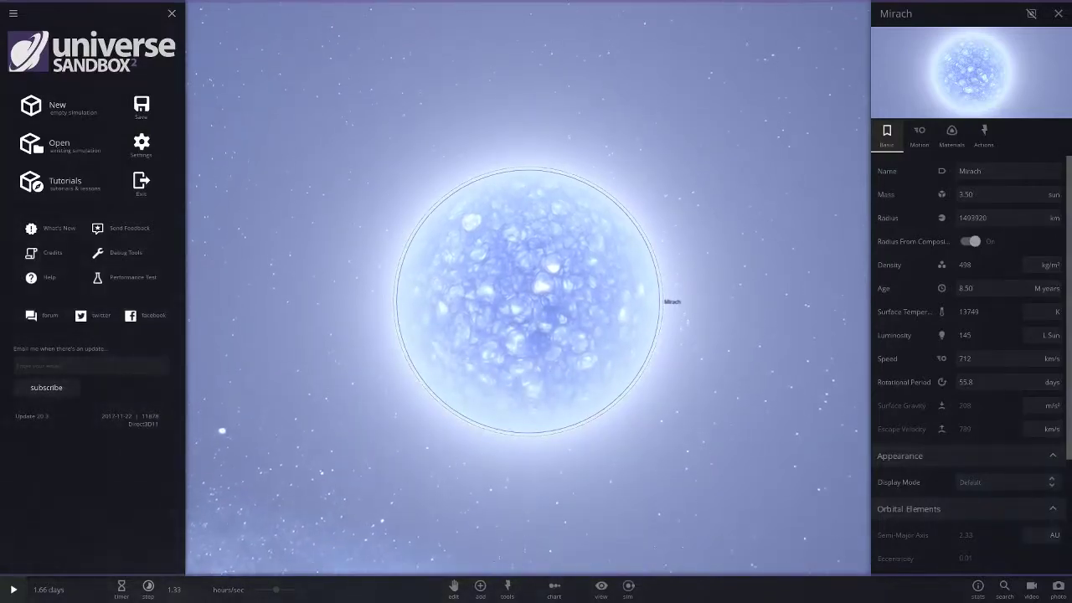
{"action": "left_click", "coordinate": [480, 585]}
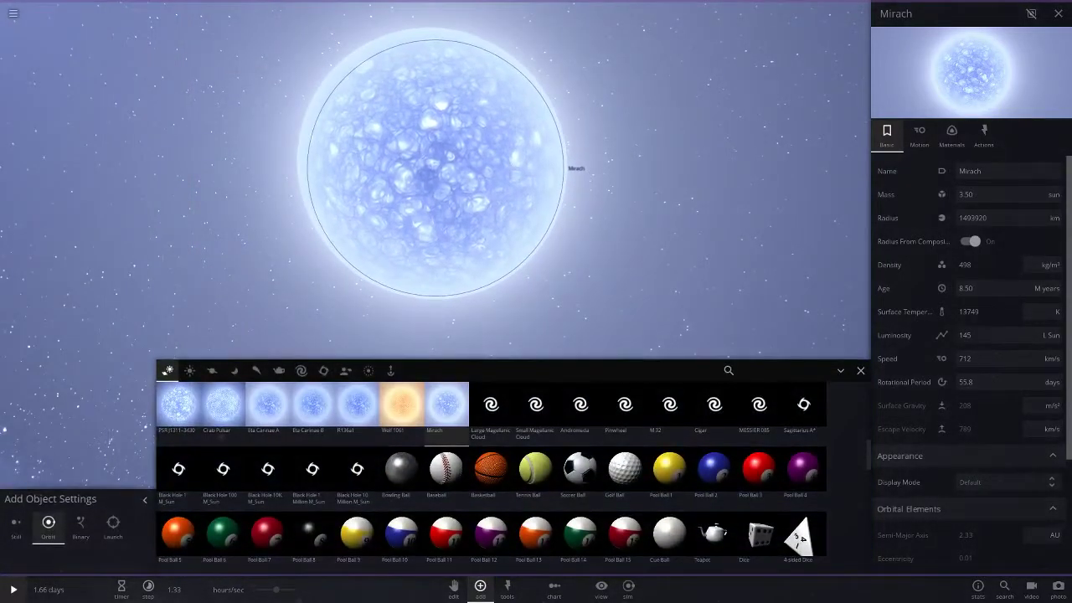
{"action": "scroll", "coordinate": [519, 285], "scroll_direction": "down", "scroll_amount": 4}
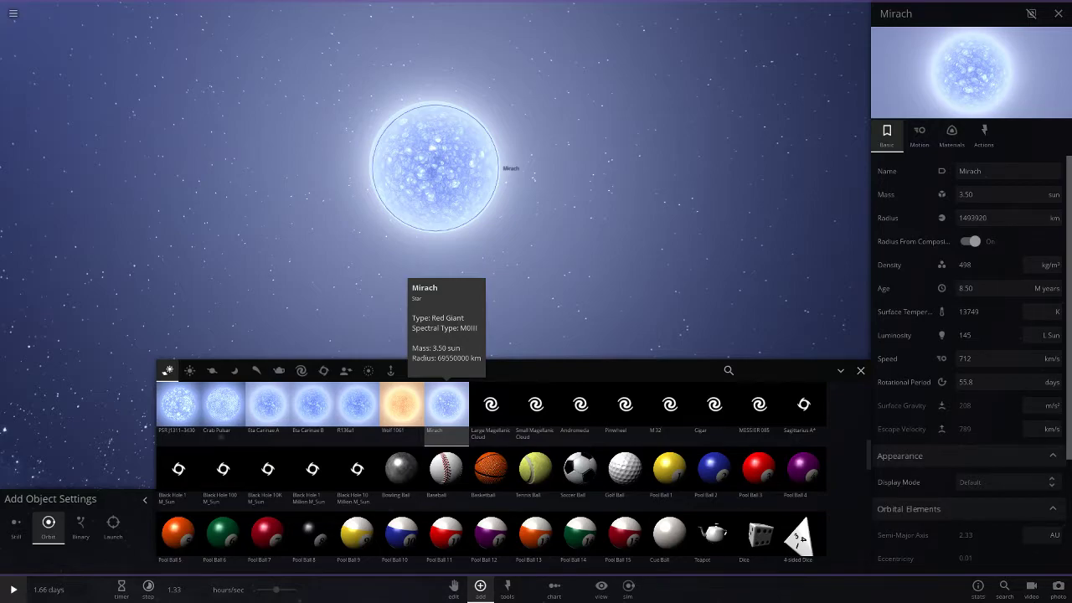
Place the R136a1 star from the library between R136c and Mirach and open its properties
{"action": "scroll", "coordinate": [435, 168], "scroll_direction": "down", "scroll_amount": 10}
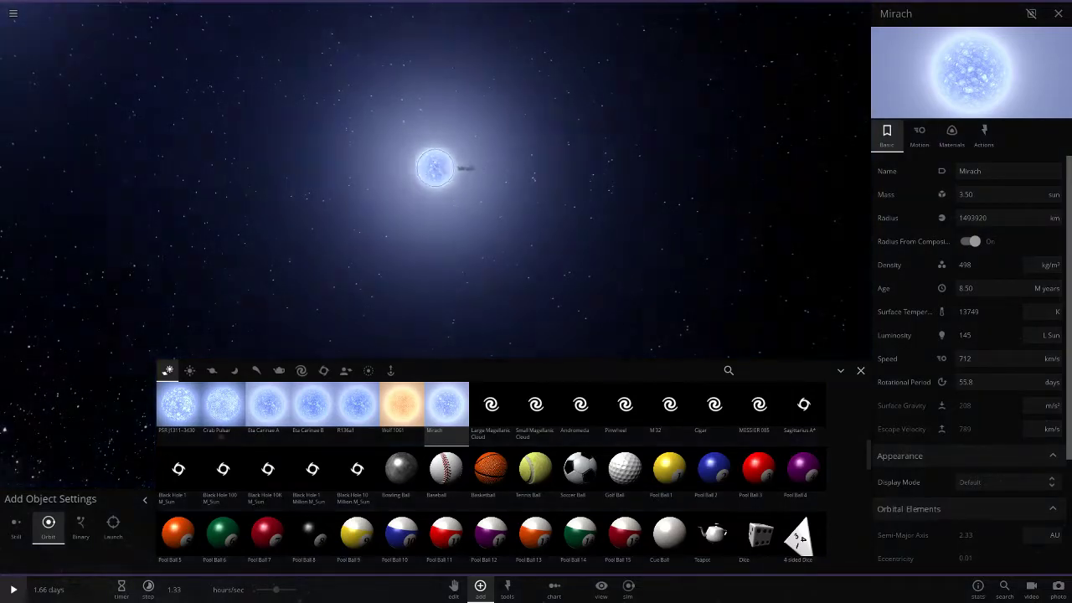
{"action": "left_click", "coordinate": [357, 411]}
{"action": "left_click", "coordinate": [196, 183]}
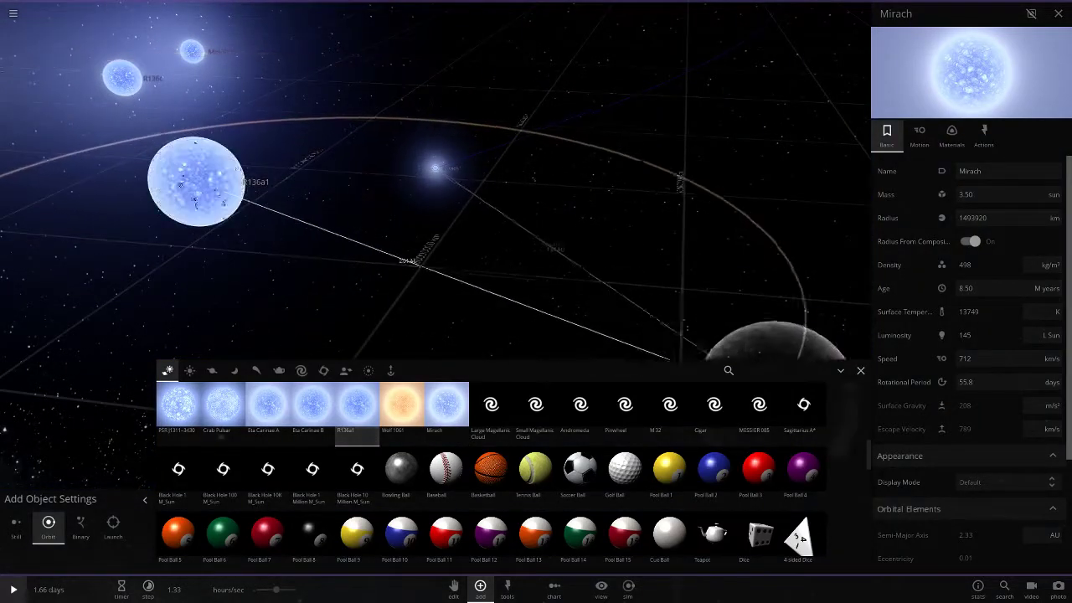
{"action": "left_click", "coordinate": [861, 371]}
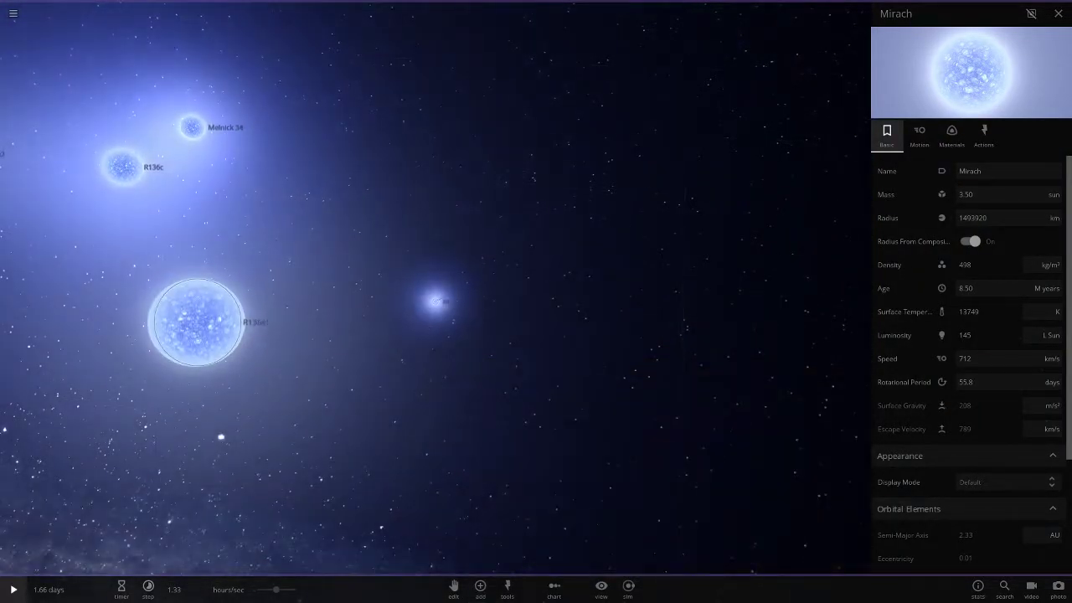
{"action": "double_click", "coordinate": [196, 321]}
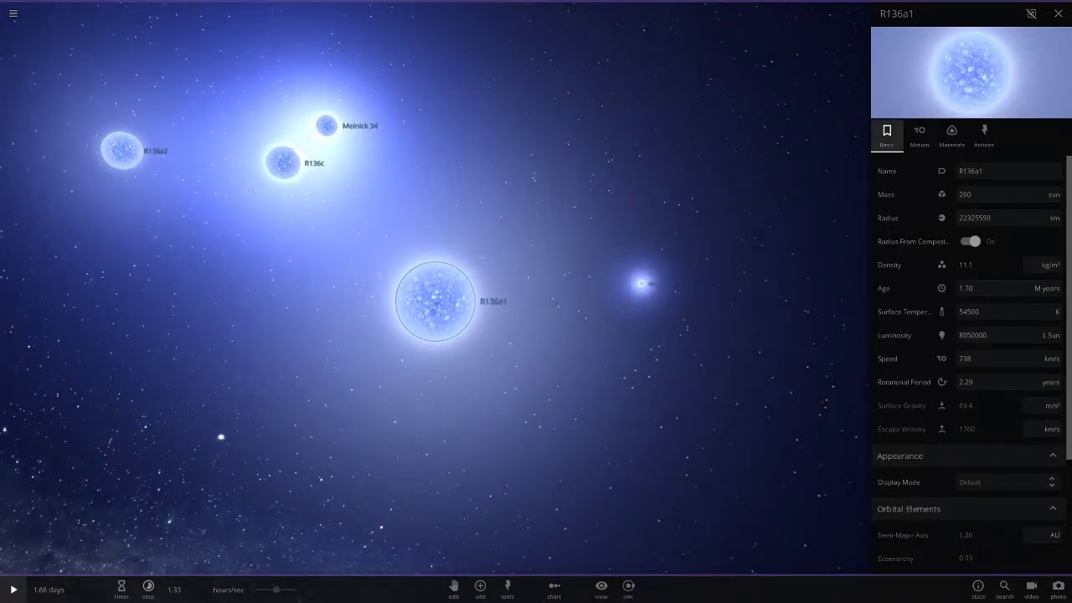
Try renaming the new star R136a3 with its composition-based radius turned off, and delete the star
{"action": "left_click", "coordinate": [994, 171]}
{"action": "left_click", "coordinate": [993, 171]}
{"action": "type", "text": "3"}
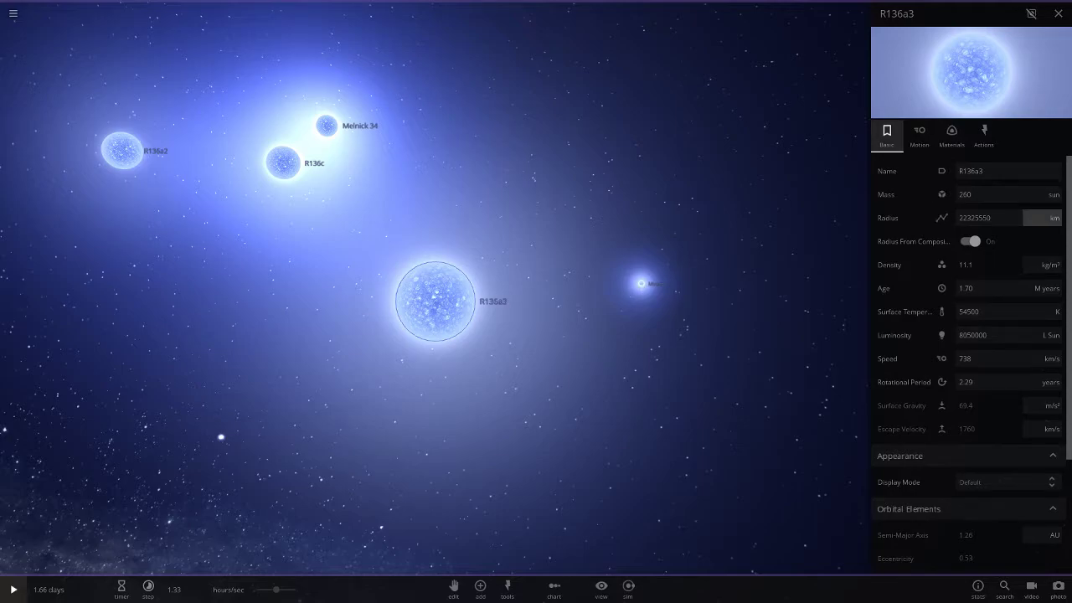
{"action": "left_click", "coordinate": [1042, 218]}
{"action": "left_click", "coordinate": [1046, 218]}
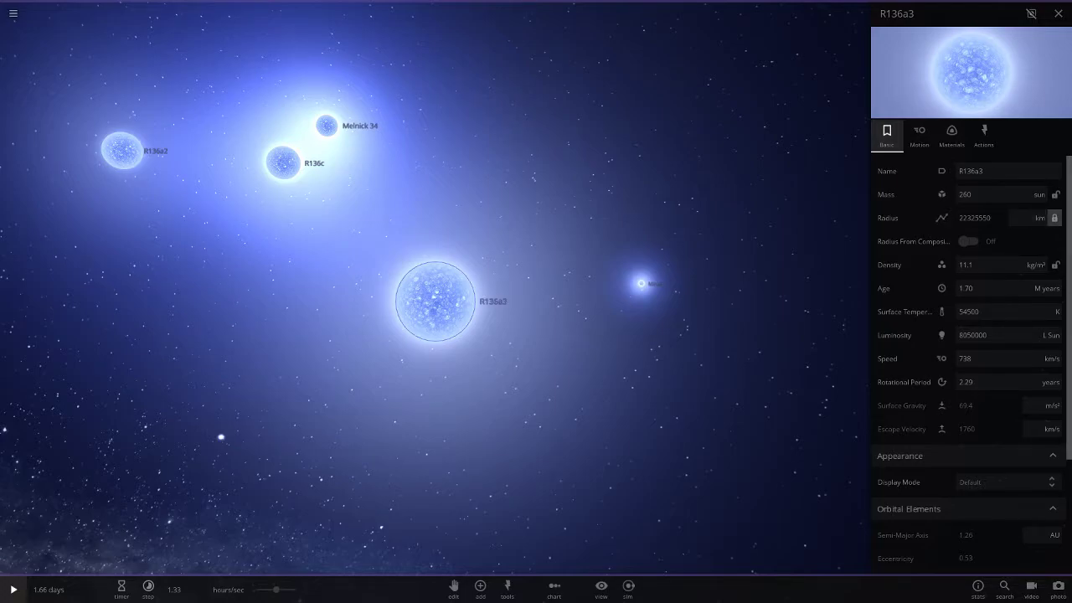
{"action": "key", "text": "Delete"}
Add a fresh R136a1 star from the full object library between R136c and Mirach and show its full properties
{"action": "left_click", "coordinate": [480, 585]}
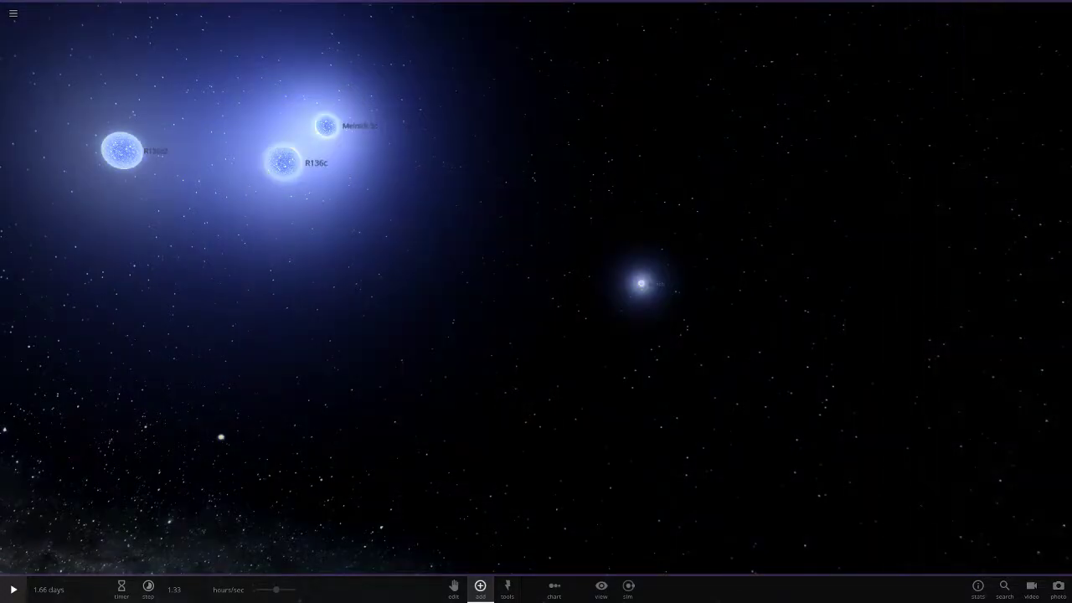
{"action": "scroll", "coordinate": [603, 477], "scroll_direction": "down", "scroll_amount": 10}
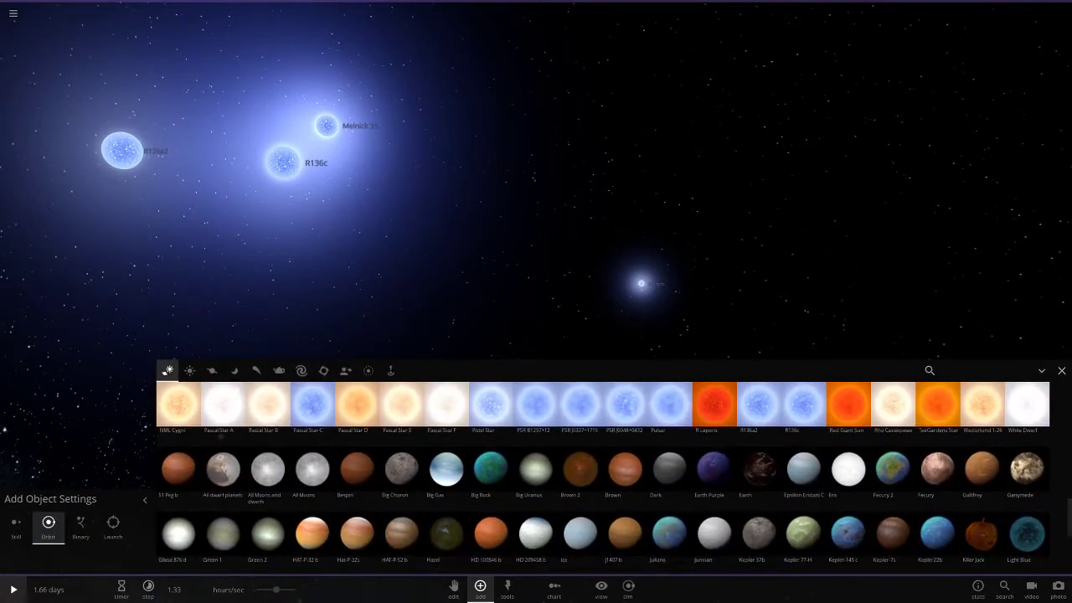
{"action": "scroll", "coordinate": [603, 477], "scroll_direction": "down", "scroll_amount": 2}
{"action": "left_click", "coordinate": [803, 469]}
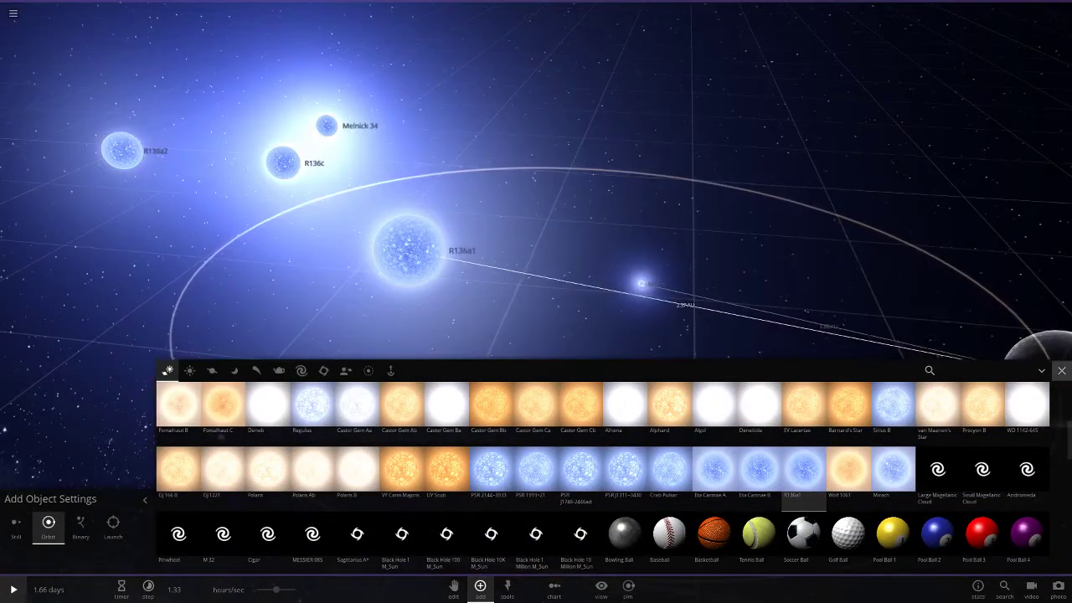
{"action": "left_click", "coordinate": [409, 249]}
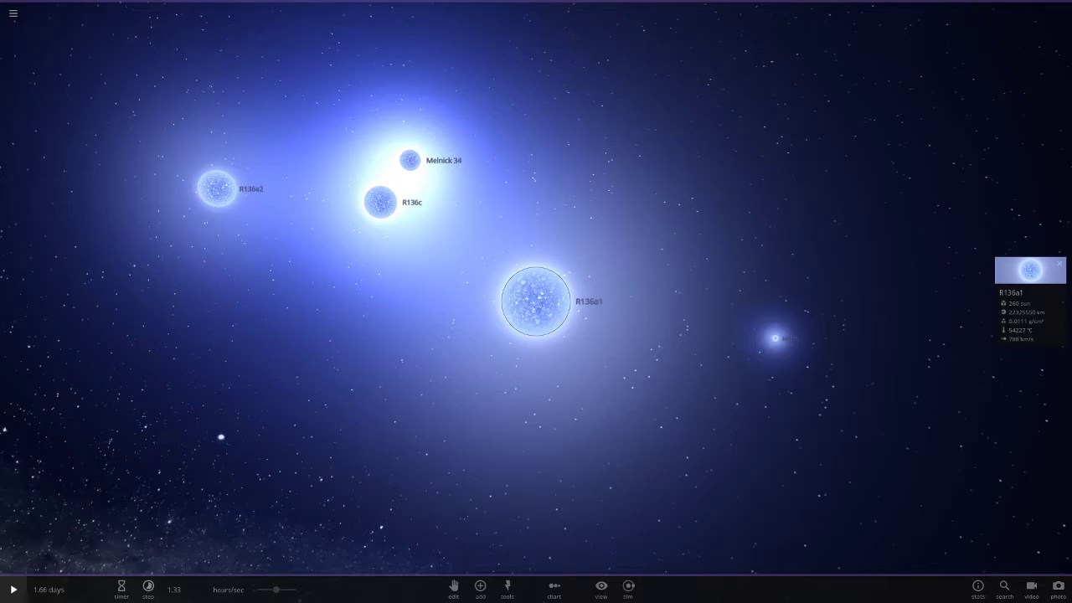
{"action": "left_click", "coordinate": [1029, 272]}
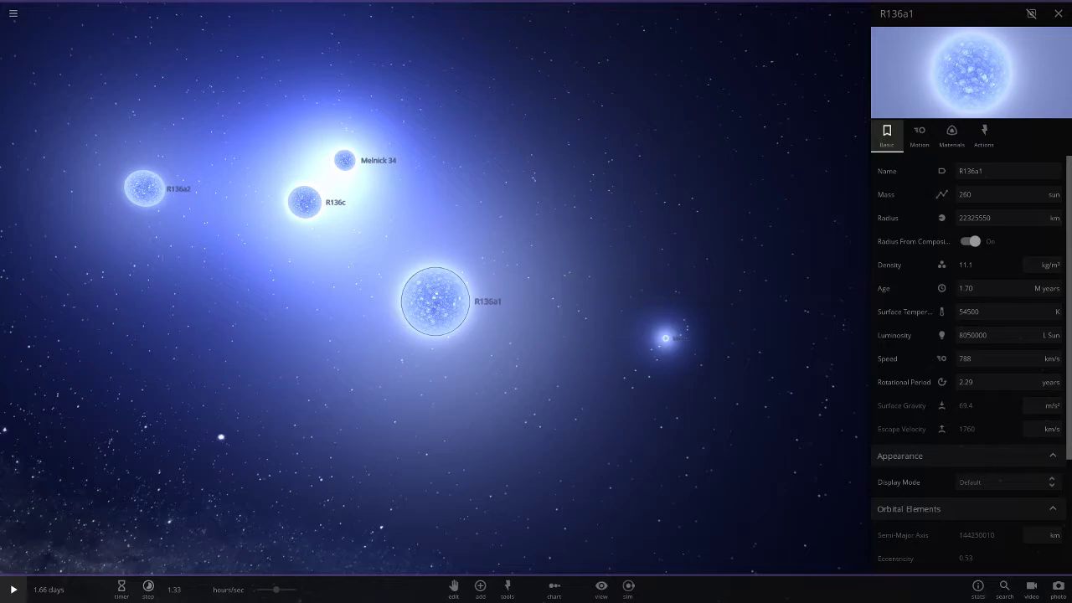
Rename the new star R136a3, turn off its composition-based radius, and set the radius to 19 solar radii
{"action": "left_click", "coordinate": [1053, 218]}
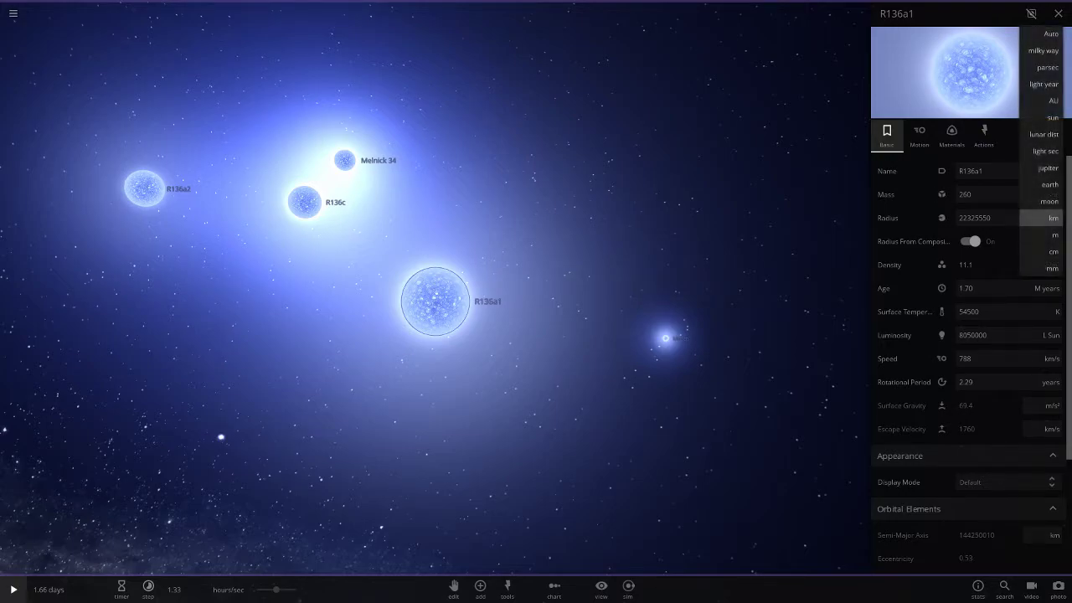
{"action": "left_click", "coordinate": [1051, 118]}
{"action": "left_click", "coordinate": [969, 241]}
{"action": "left_click", "coordinate": [978, 218]}
{"action": "type", "text": "19"}
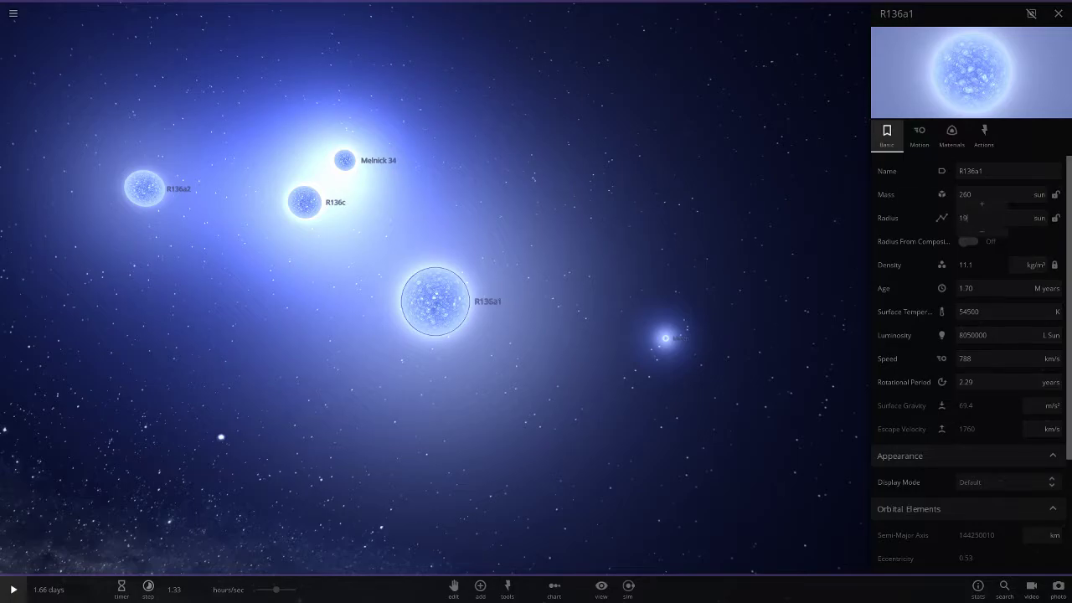
{"action": "key", "text": "Return"}
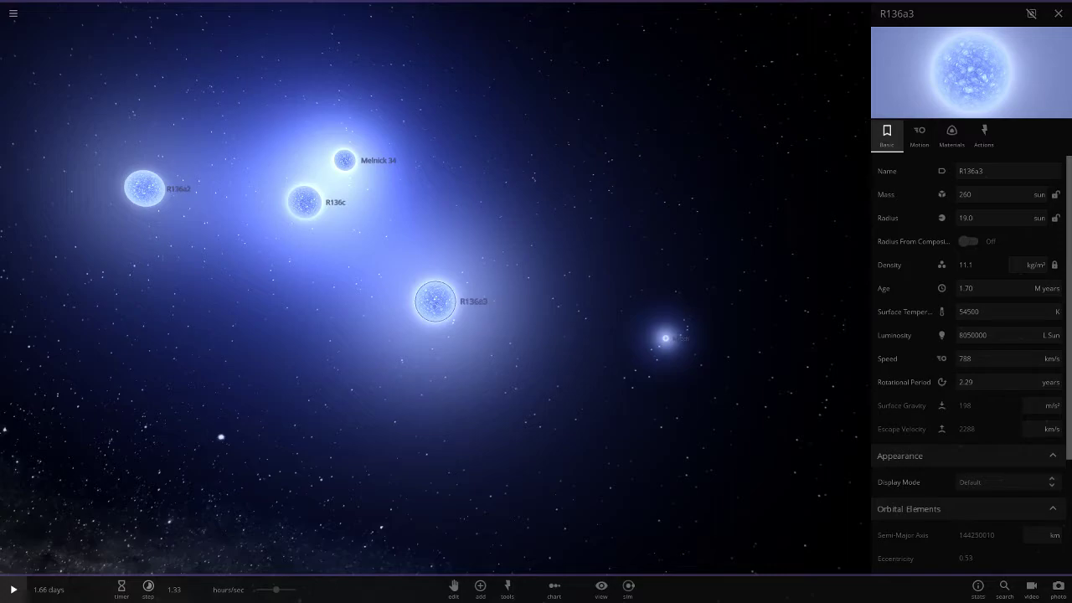
Set R136a3's mass to 180 solar masses and its surface temperature to 53000 K
{"action": "left_click", "coordinate": [981, 194]}
{"action": "type", "text": "180"}
{"action": "key", "text": "Return"}
{"action": "left_click", "coordinate": [989, 312]}
{"action": "type", "text": "5"}
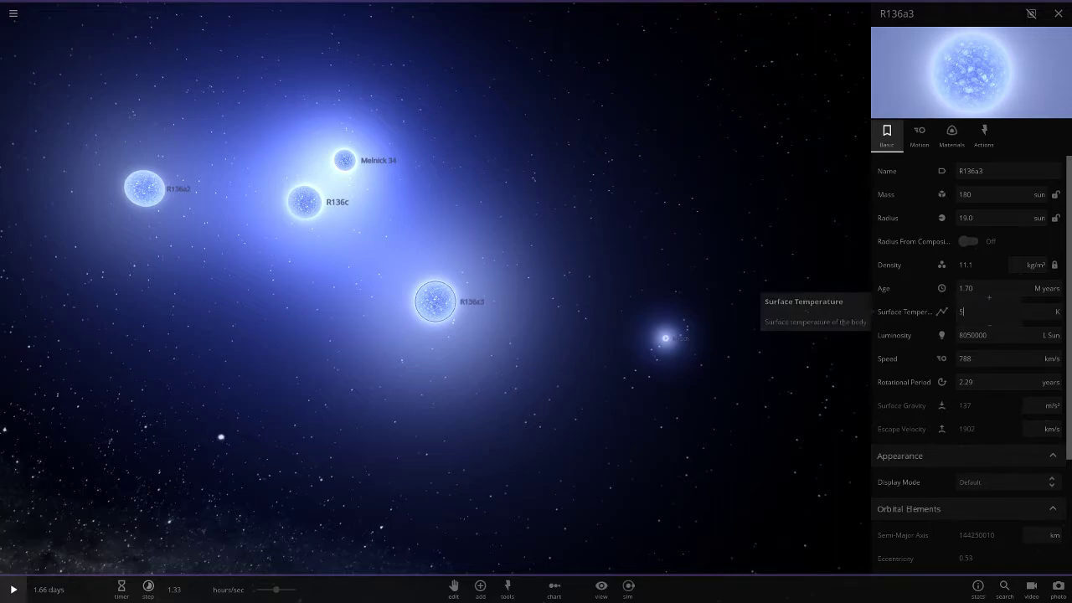
{"action": "type", "text": "3000"}
{"action": "key", "text": "Return"}
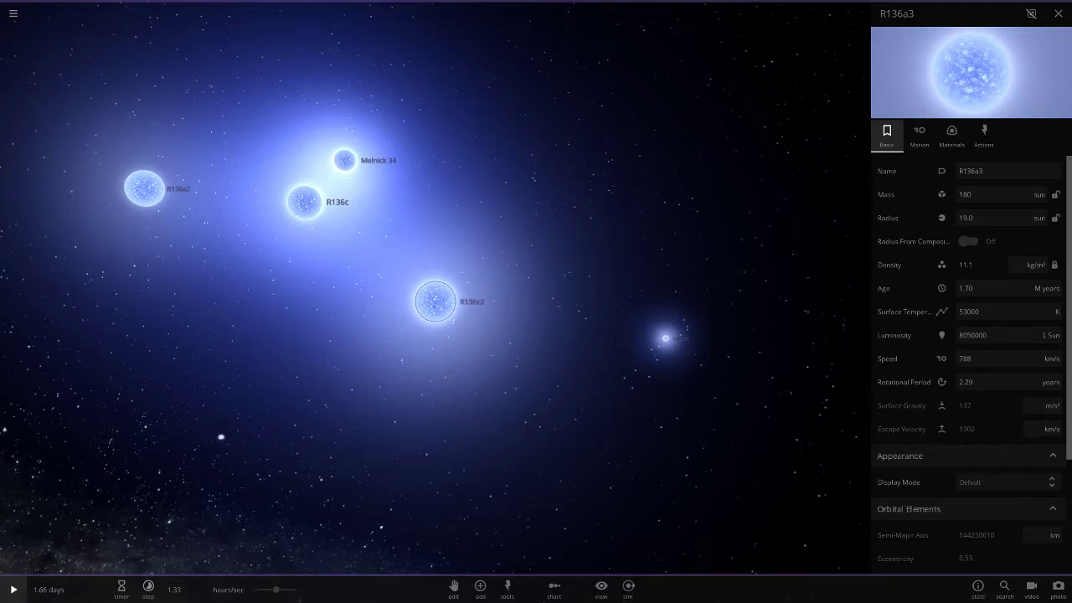
Set R136a3's luminosity to 3800000 L Sun and close its properties
{"action": "left_click", "coordinate": [971, 335]}
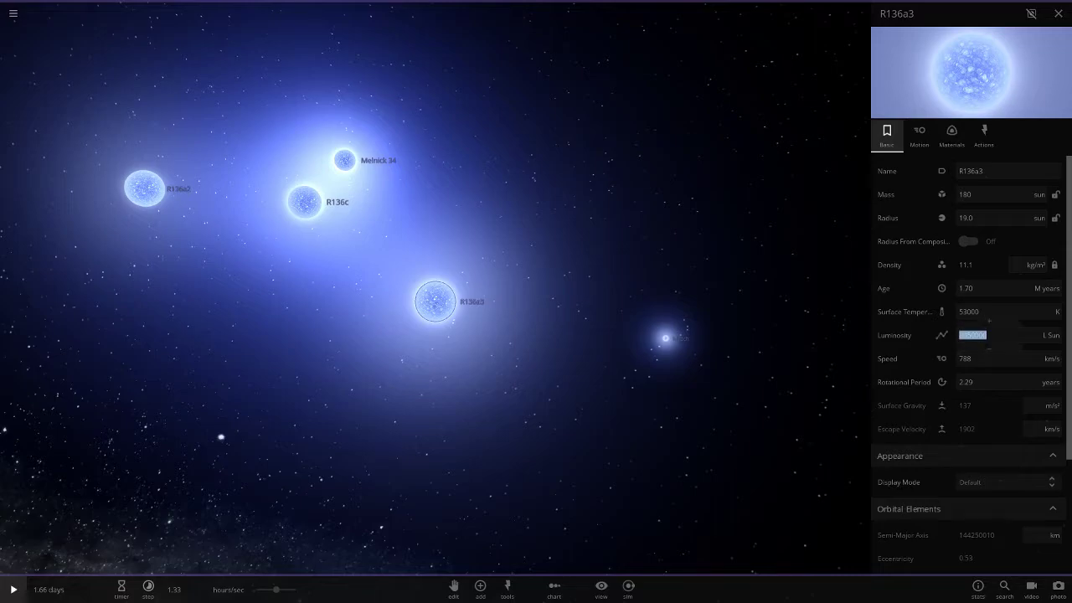
{"action": "type", "text": "3800000"}
{"action": "key", "text": "Return"}
{"action": "key", "text": "Escape"}
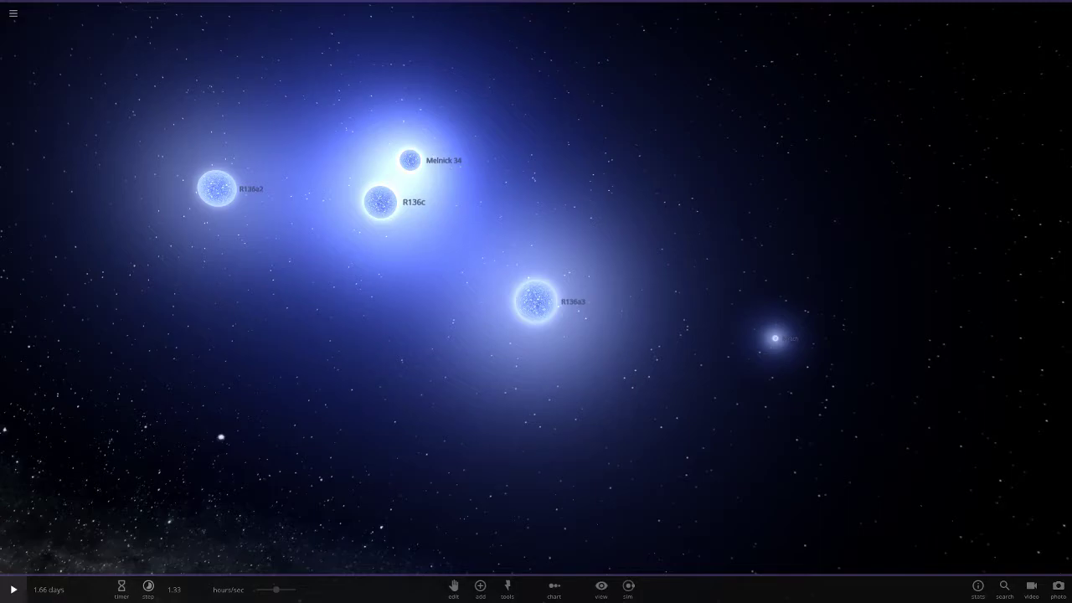
Save the finished R136a3 star as a reusable object under the name R136a3
{"action": "left_click", "coordinate": [536, 302]}
{"action": "left_click", "coordinate": [1032, 303]}
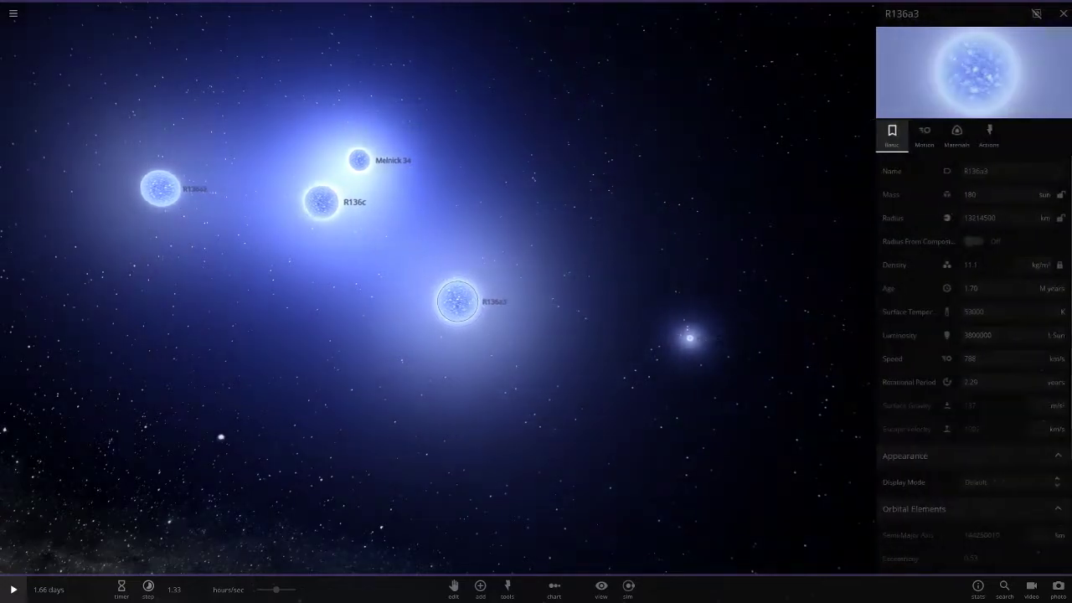
{"action": "left_click", "coordinate": [980, 170]}
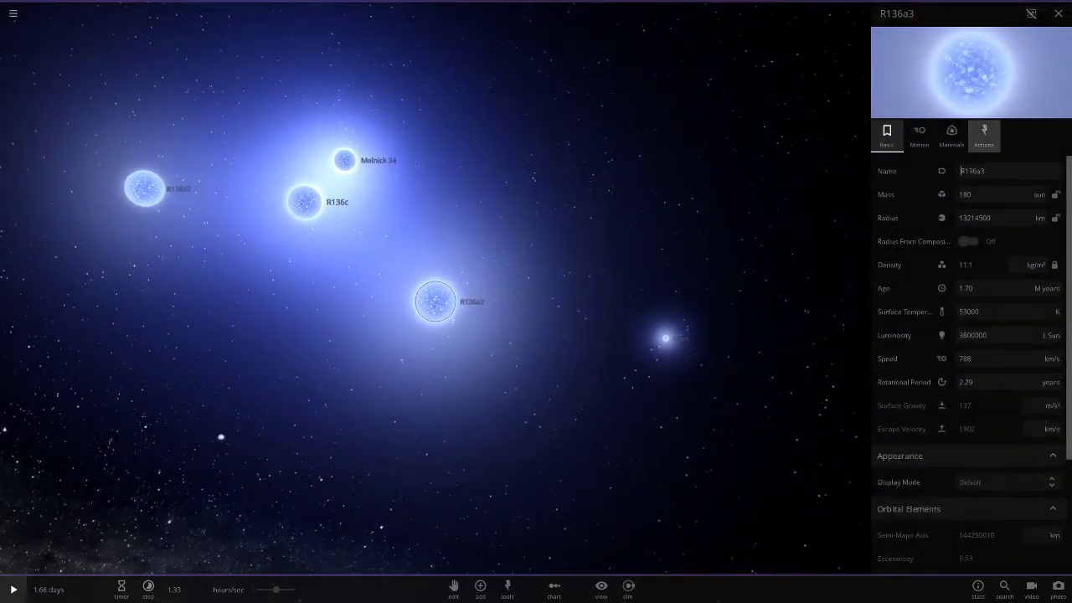
{"action": "left_click", "coordinate": [984, 133]}
{"action": "left_click", "coordinate": [968, 195]}
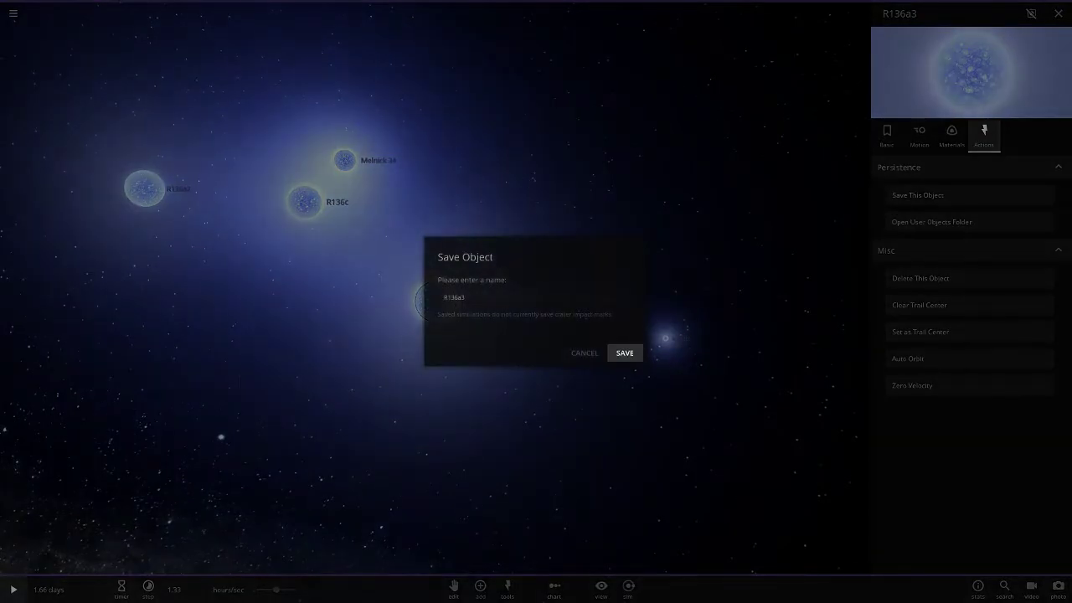
{"action": "left_click", "coordinate": [624, 353]}
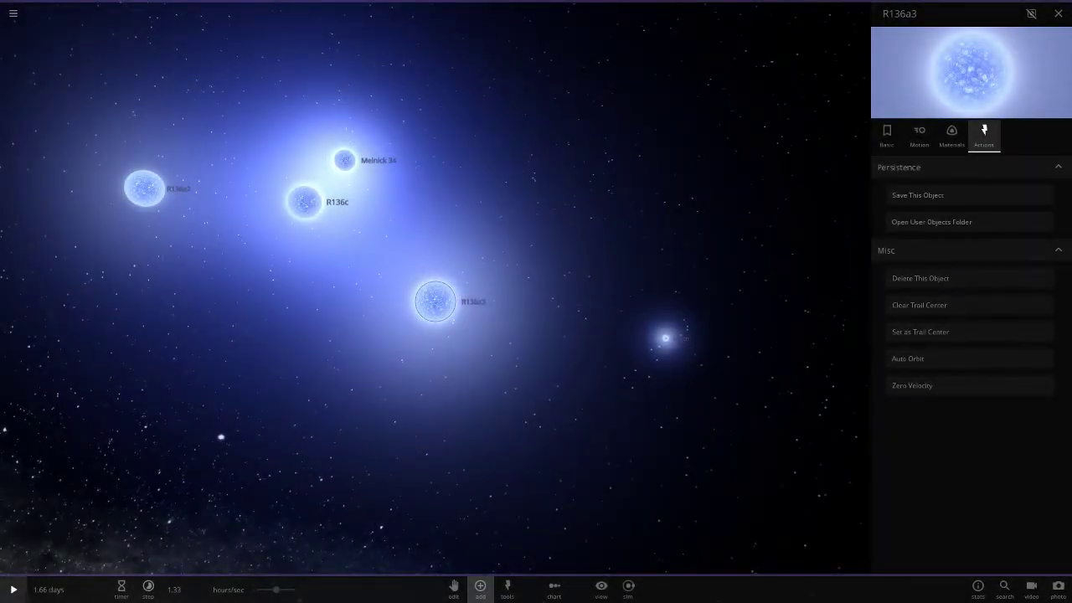
Examine the saved custom stars and the stock R136a1 entry in the object library alongside the placed star group
{"action": "left_click", "coordinate": [479, 585]}
{"action": "left_click", "coordinate": [346, 371]}
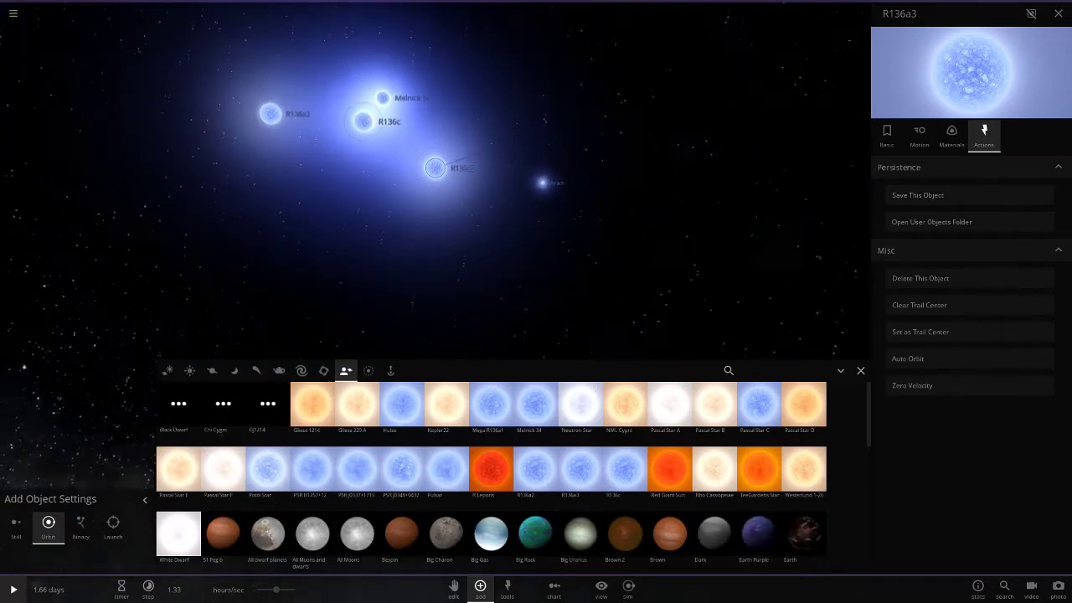
{"action": "left_click", "coordinate": [364, 118]}
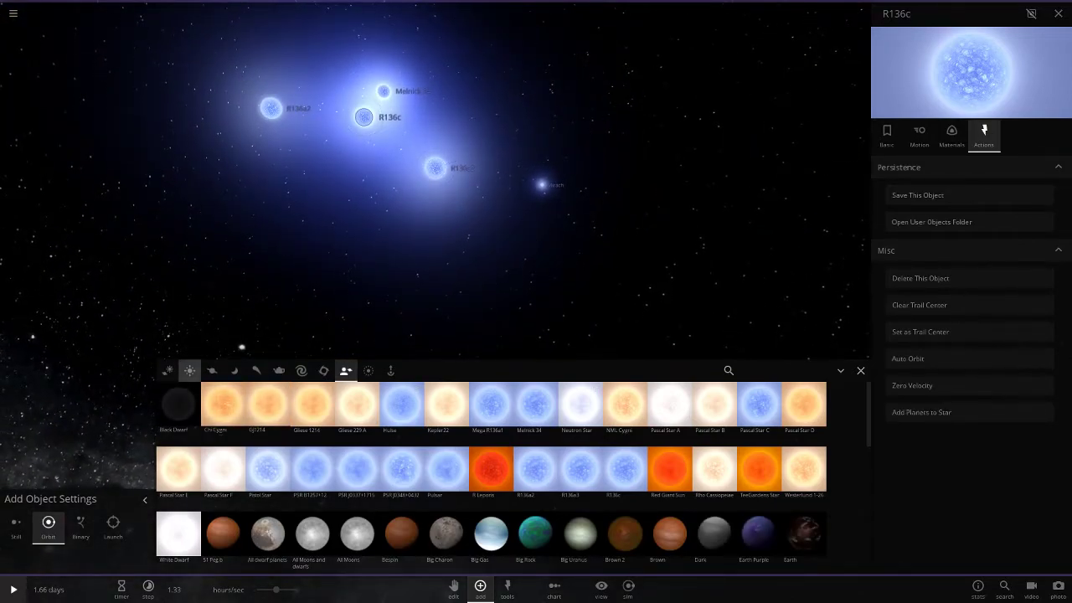
{"action": "left_click", "coordinate": [168, 370]}
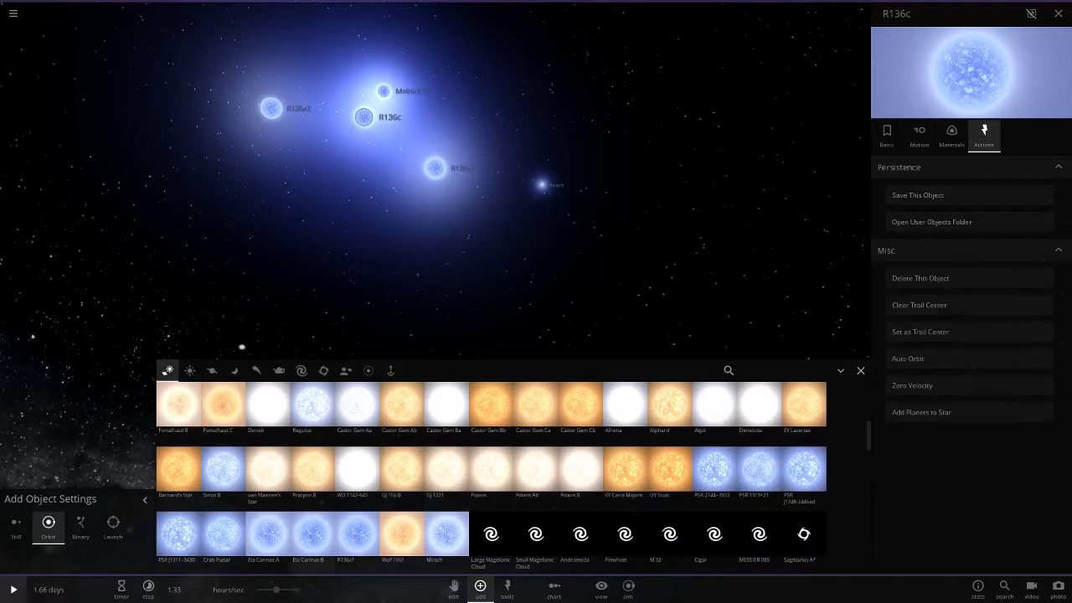
{"action": "mouse_move", "coordinate": [358, 536]}
{"action": "left_click", "coordinate": [346, 370]}
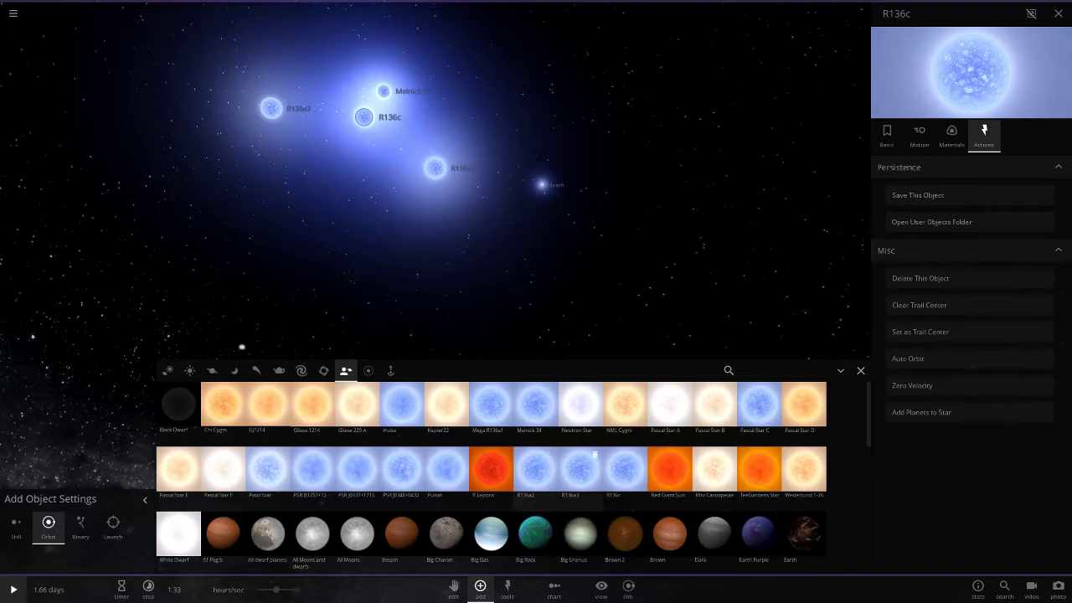
{"action": "scroll", "coordinate": [532, 276], "scroll_direction": "down", "scroll_amount": 4}
{"action": "left_click_drag", "start_coordinate": [532, 251], "coordinate": [209, 318]}
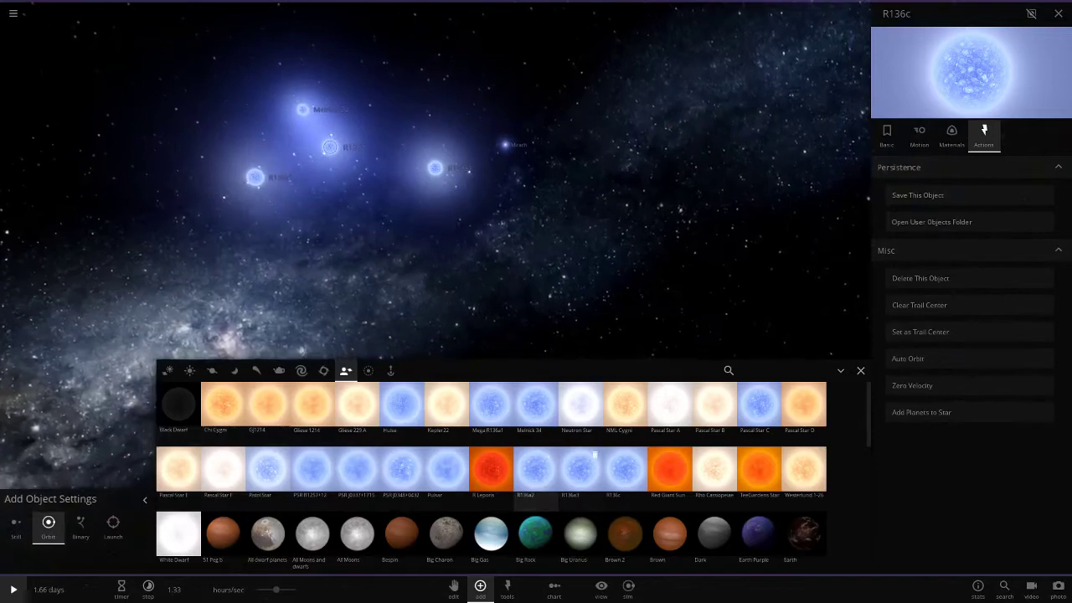
{"action": "scroll", "coordinate": [268, 201], "scroll_direction": "down", "scroll_amount": 4}
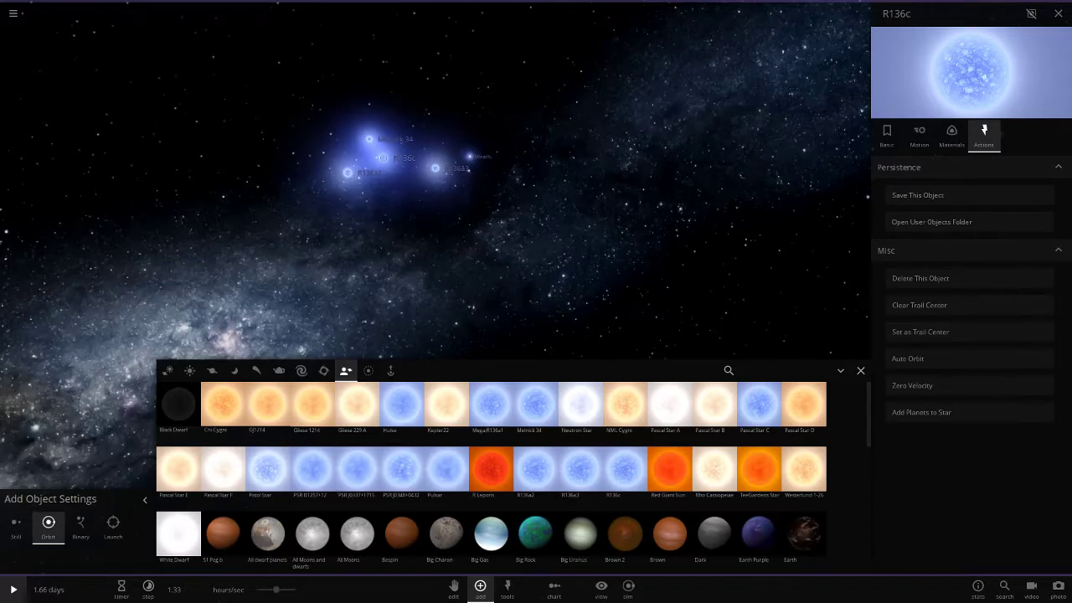
Search the full object library for Dysnomia
{"action": "left_click", "coordinate": [168, 370]}
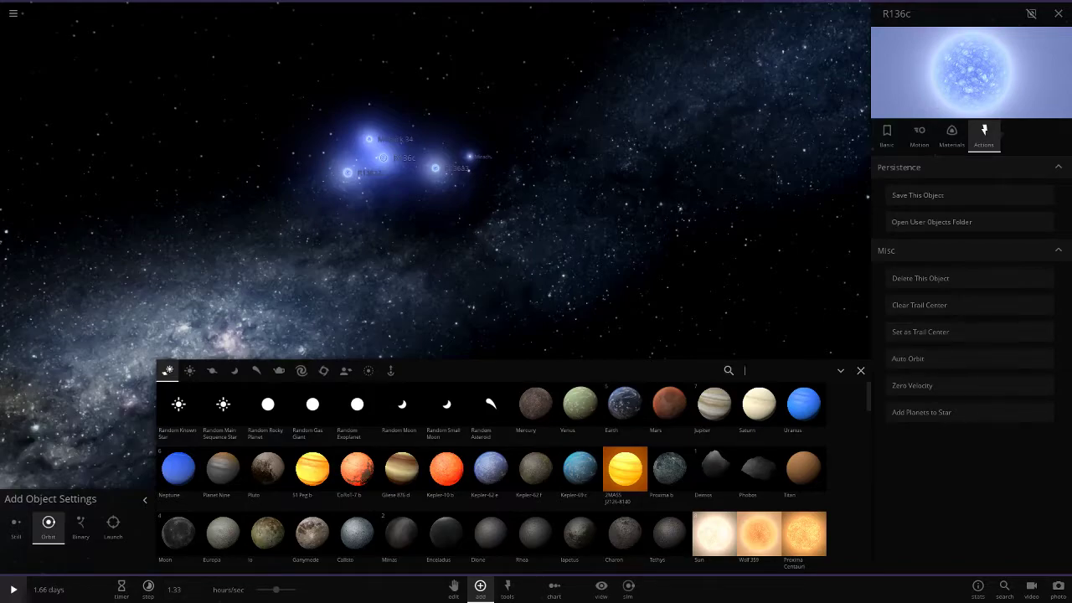
{"action": "type", "text": "dysnomia"}
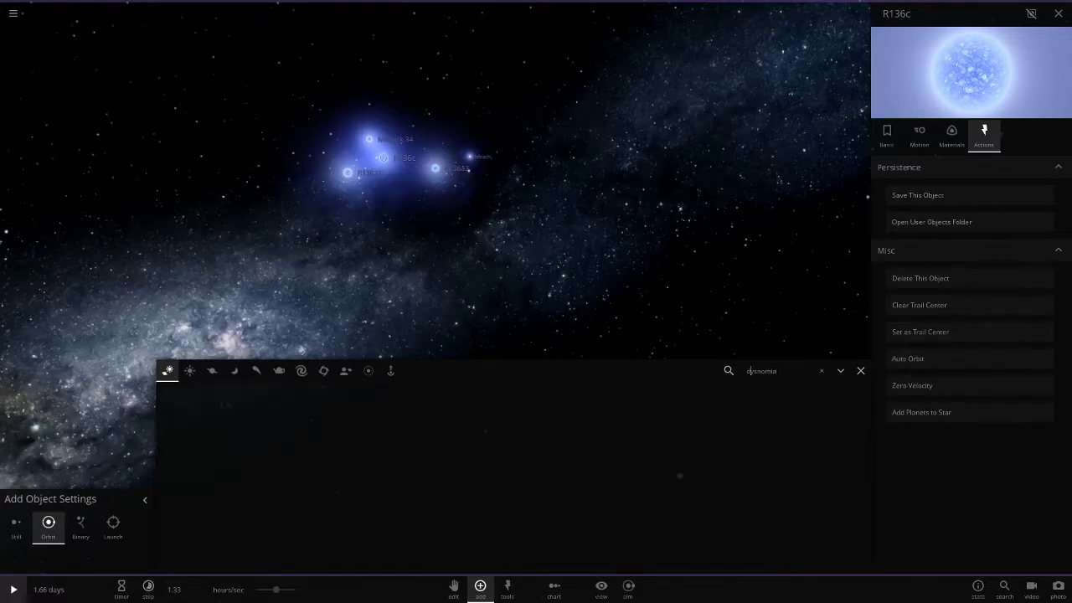
{"action": "key", "text": "BackSpace"}
{"action": "type", "text": "D"}
{"action": "key", "text": "BackSpace"}
{"action": "key", "text": "BackSpace"}
{"action": "key", "text": "BackSpace"}
{"action": "key", "text": "BackSpace"}
{"action": "key", "text": "BackSpace"}
{"action": "key", "text": "BackSpace"}
{"action": "key", "text": "BackSpace"}
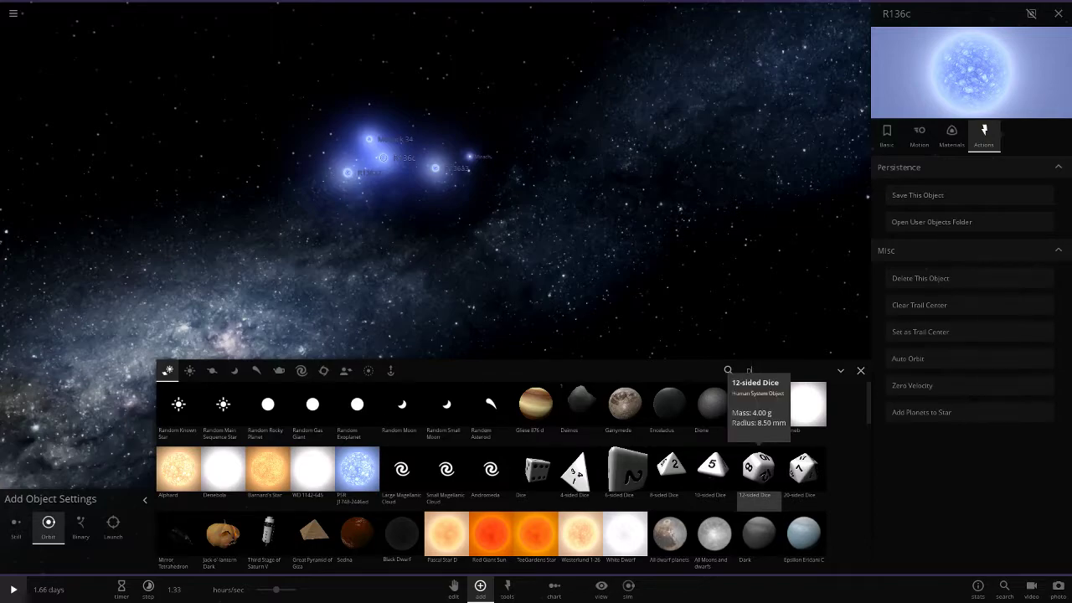
{"action": "type", "text": "ys"}
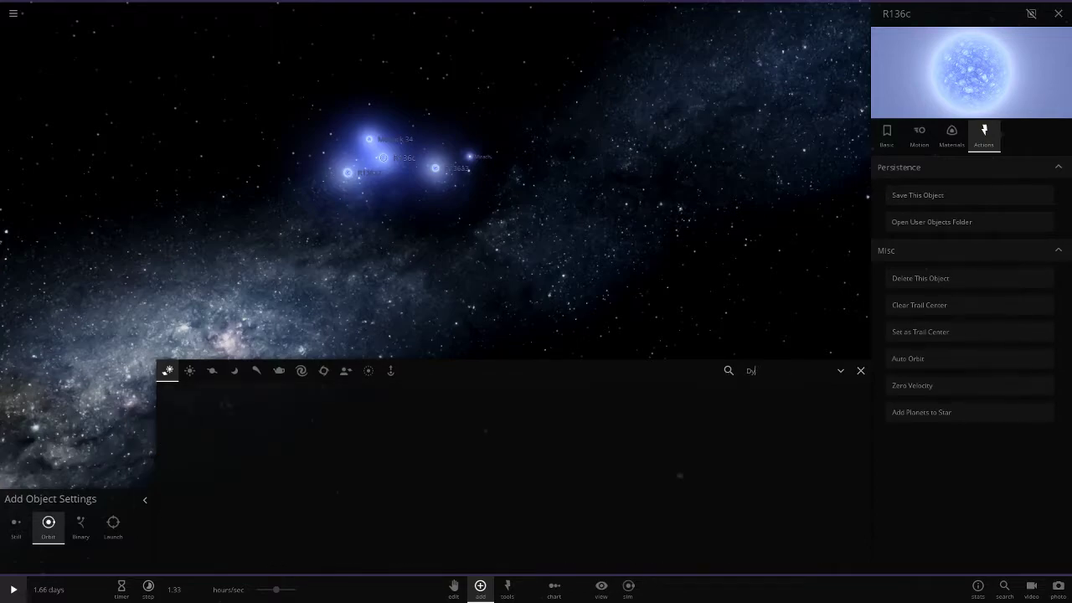
{"action": "key", "text": "BackSpace"}
{"action": "key", "text": "BackSpace"}
Find the white custom Eris by searching the library for "er" and place it in orbit away from the star group
{"action": "scroll", "coordinate": [402, 462], "scroll_direction": "down", "scroll_amount": 1}
{"action": "scroll", "coordinate": [402, 462], "scroll_direction": "down", "scroll_amount": 1}
{"action": "type", "text": "er"}
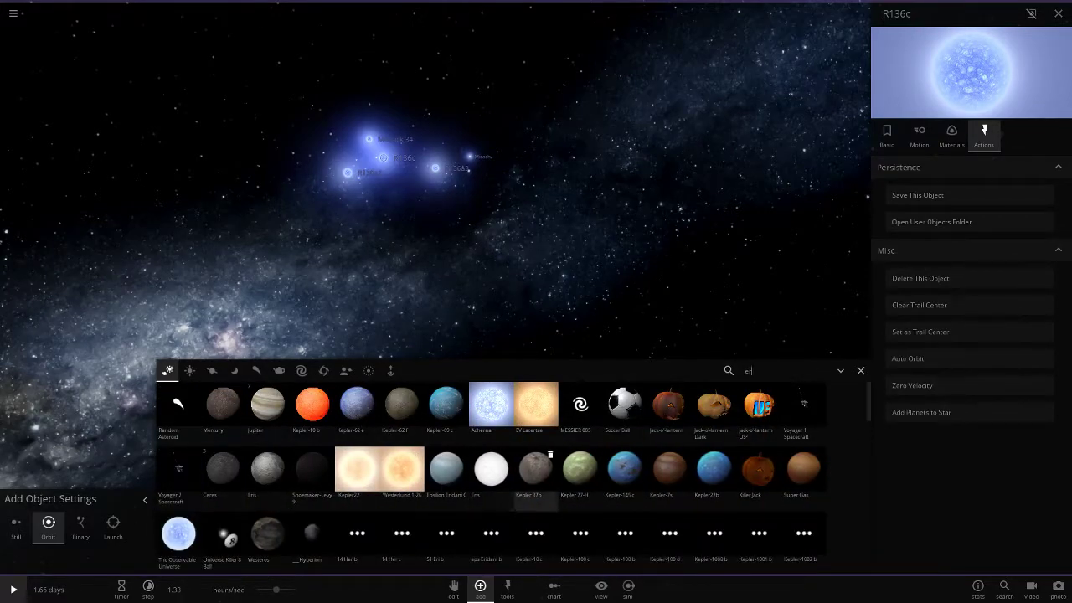
{"action": "left_click", "coordinate": [491, 471]}
{"action": "left_click", "coordinate": [412, 269]}
{"action": "left_click", "coordinate": [861, 371]}
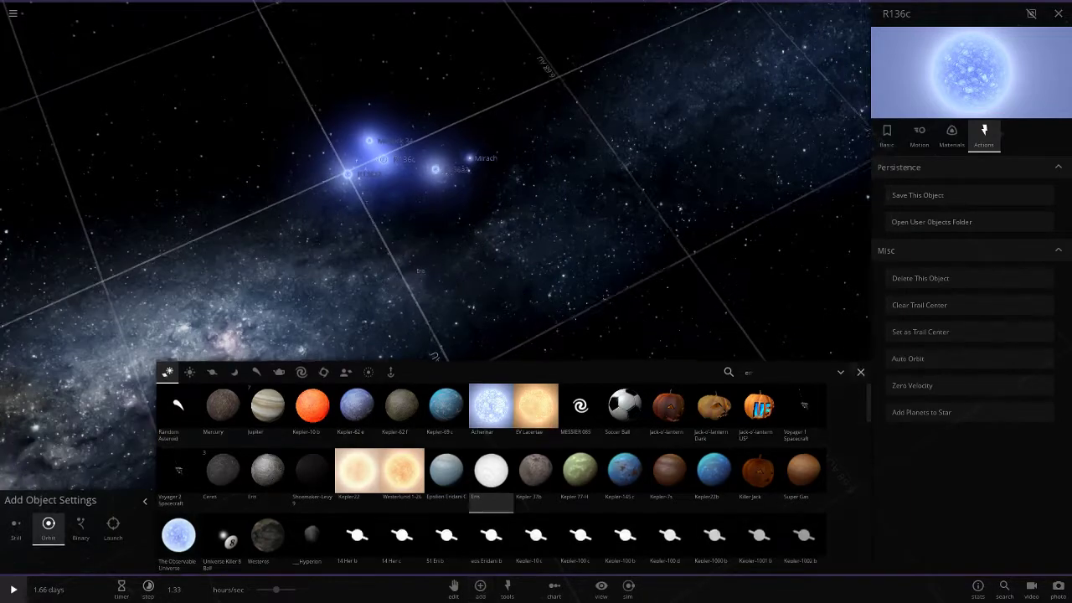
Focus on the placed Eris and add a second Eris in orbit close around it
{"action": "double_click", "coordinate": [413, 398]}
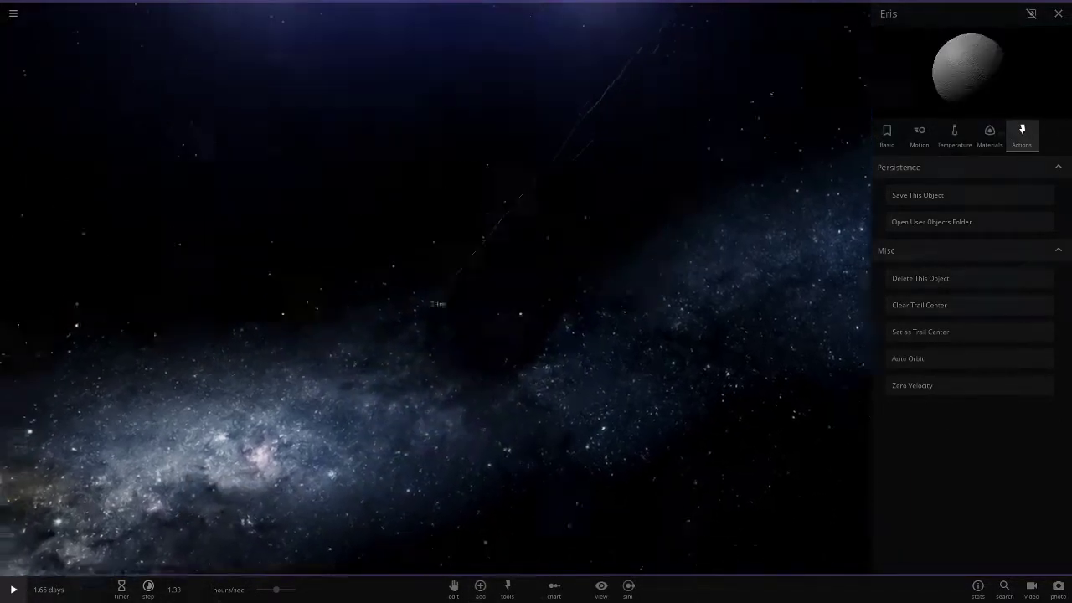
{"action": "left_click_drag", "start_coordinate": [469, 318], "coordinate": [418, 419]}
{"action": "left_click", "coordinate": [479, 590]}
{"action": "left_click_drag", "start_coordinate": [502, 251], "coordinate": [502, 201]}
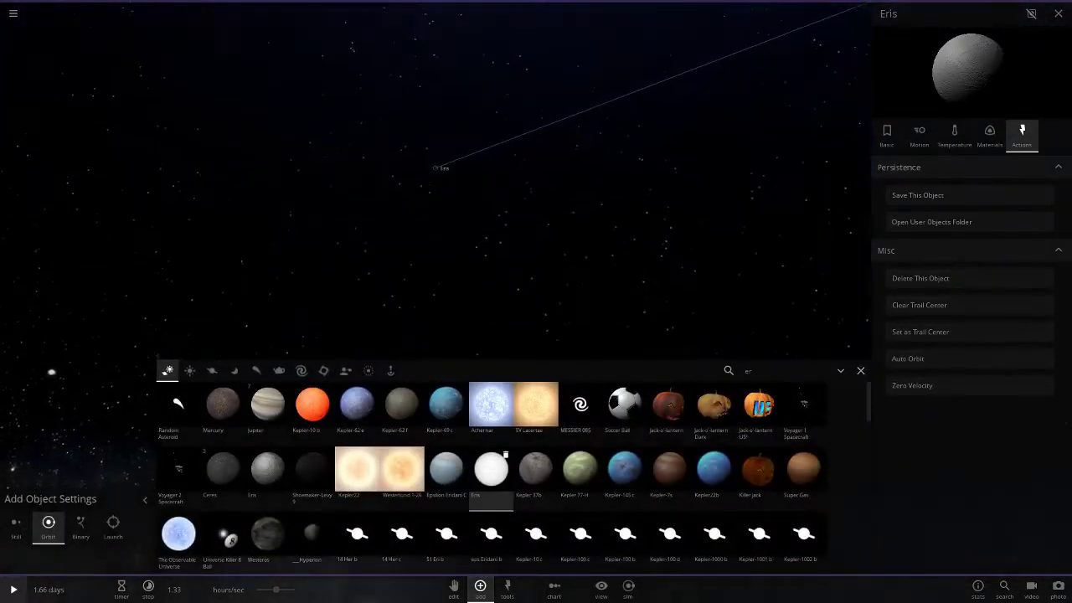
{"action": "scroll", "coordinate": [536, 205], "scroll_direction": "up", "scroll_amount": 8}
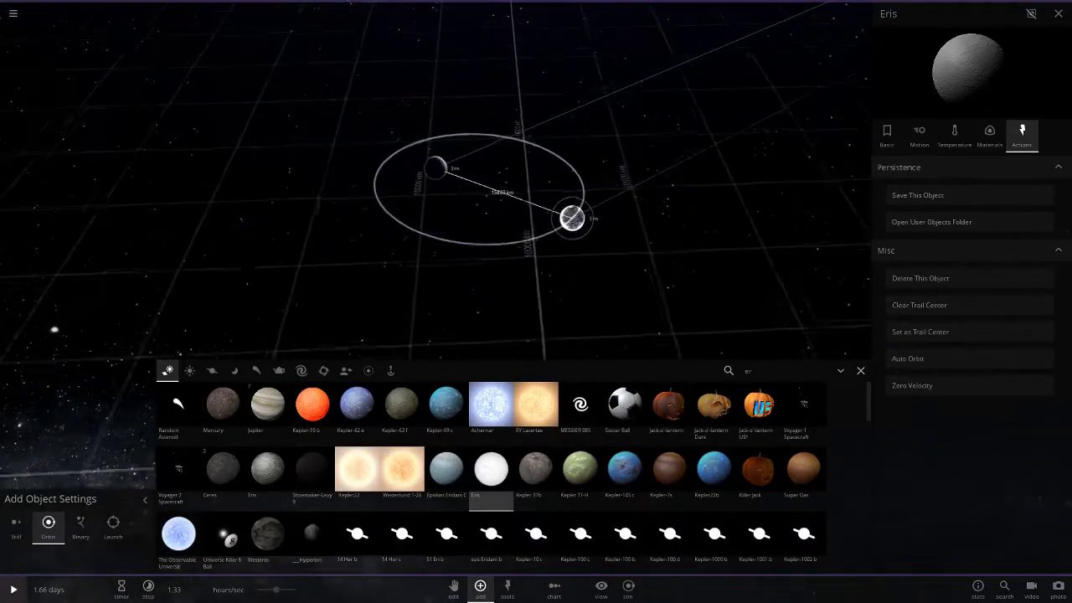
{"action": "left_click", "coordinate": [546, 205]}
{"action": "left_click", "coordinate": [861, 371]}
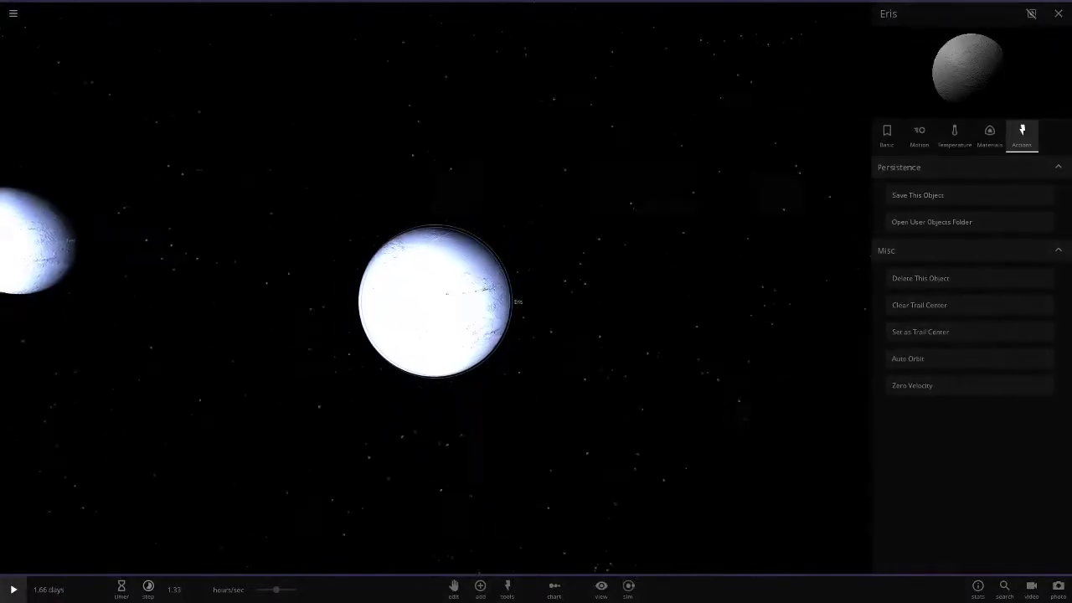
Turn off the composition-based radius of one Eris in the pair and set its radius to 175 km
{"action": "scroll", "coordinate": [435, 301], "scroll_direction": "down", "scroll_amount": 4}
{"action": "double_click", "coordinate": [144, 248]}
{"action": "left_click", "coordinate": [887, 136]}
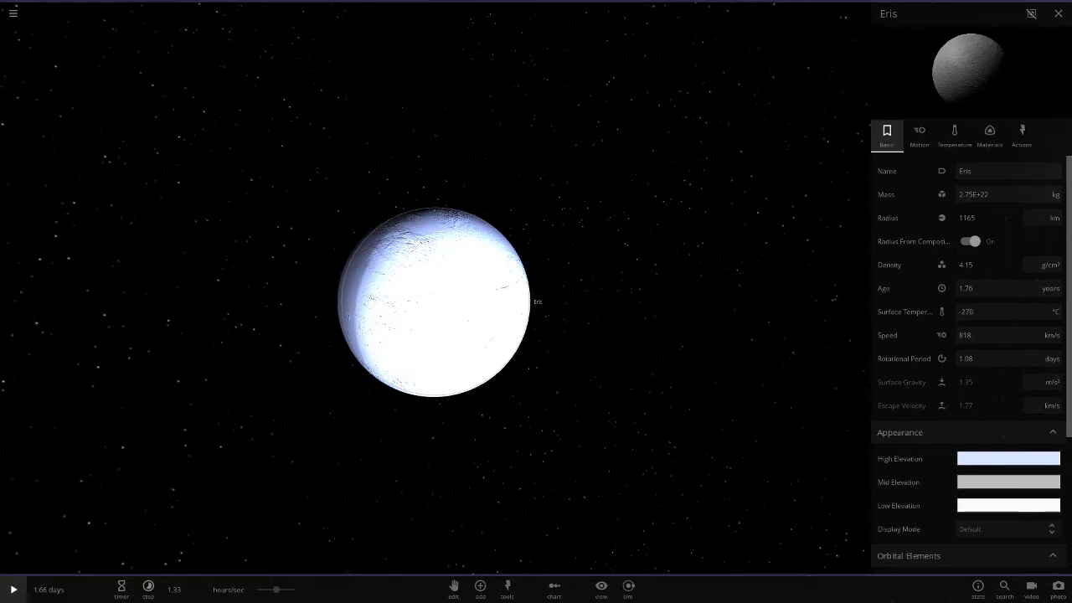
{"action": "left_click", "coordinate": [969, 241]}
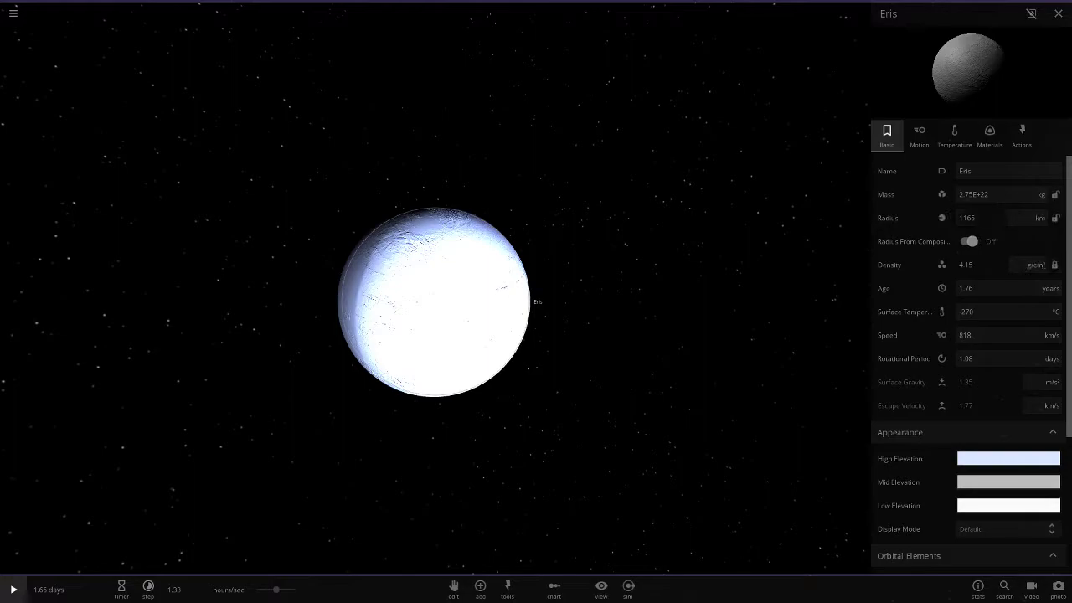
{"action": "scroll", "coordinate": [434, 302], "scroll_direction": "down", "scroll_amount": 4}
{"action": "left_click", "coordinate": [978, 218]}
{"action": "type", "text": "175"}
{"action": "key", "text": "Return"}
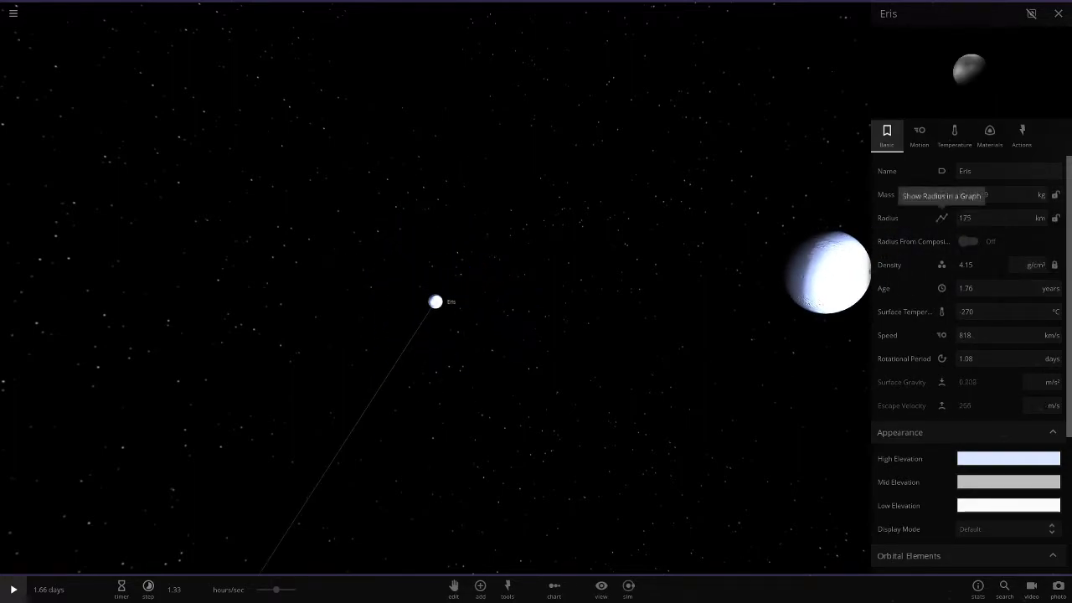
Rename the 175 km body Dysnomia and save it as a reusable object under that name
{"action": "scroll", "coordinate": [435, 303], "scroll_direction": "up", "scroll_amount": 5}
{"action": "scroll", "coordinate": [435, 303], "scroll_direction": "down", "scroll_amount": 3}
{"action": "left_click_drag", "start_coordinate": [435, 310], "coordinate": [502, 444]}
{"action": "scroll", "coordinate": [436, 303], "scroll_direction": "up", "scroll_amount": 5}
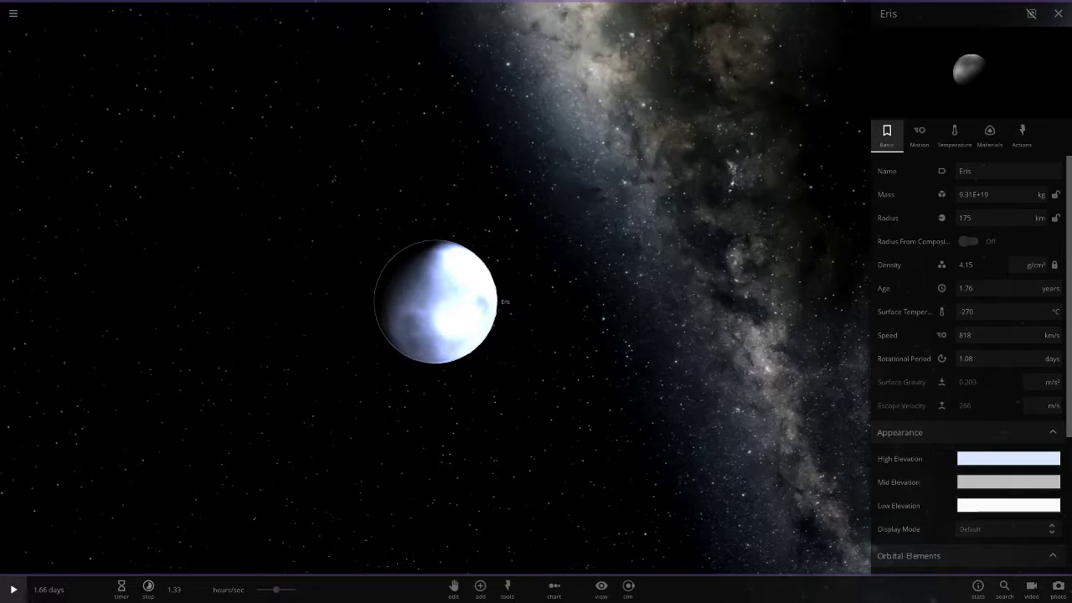
{"action": "left_click", "coordinate": [997, 171]}
{"action": "type", "text": "dysnomia"}
{"action": "left_click", "coordinate": [965, 171]}
{"action": "key", "text": "BackSpace"}
{"action": "type", "text": "D"}
{"action": "left_click", "coordinate": [1022, 134]}
{"action": "left_click", "coordinate": [918, 195]}
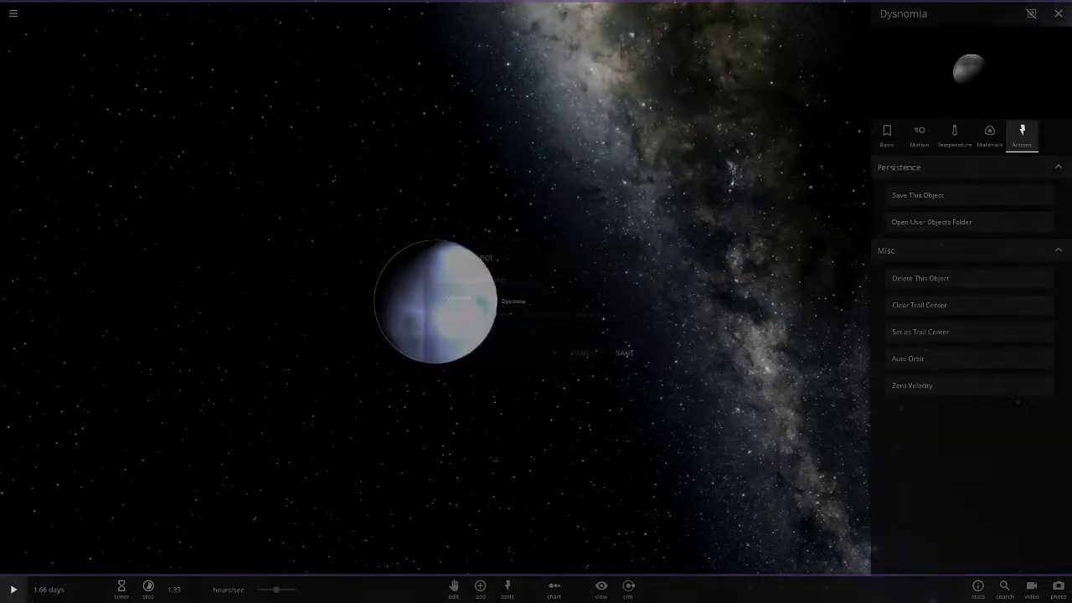
{"action": "left_click", "coordinate": [624, 353]}
Search the library for "orcu", place the custom Orcus in orbit near Dysnomia and focus on it
{"action": "scroll", "coordinate": [625, 353], "scroll_direction": "down", "scroll_amount": 3}
{"action": "left_click_drag", "start_coordinate": [625, 353], "coordinate": [795, 353]}
{"action": "scroll", "coordinate": [796, 353], "scroll_direction": "down", "scroll_amount": 5}
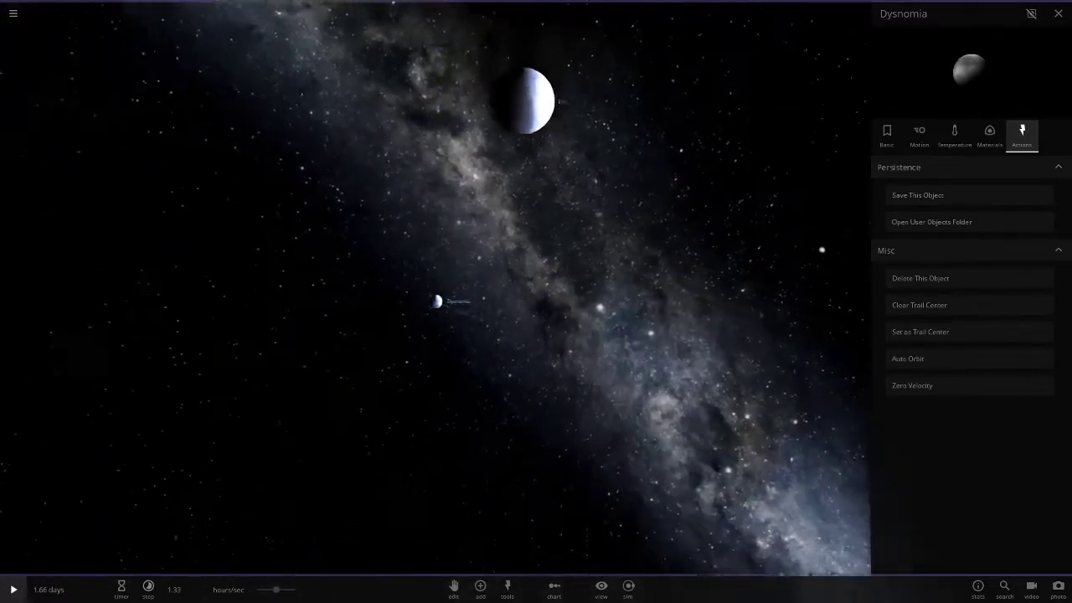
{"action": "left_click", "coordinate": [887, 136]}
{"action": "scroll", "coordinate": [435, 301], "scroll_direction": "up", "scroll_amount": 4}
{"action": "scroll", "coordinate": [436, 302], "scroll_direction": "down", "scroll_amount": 2}
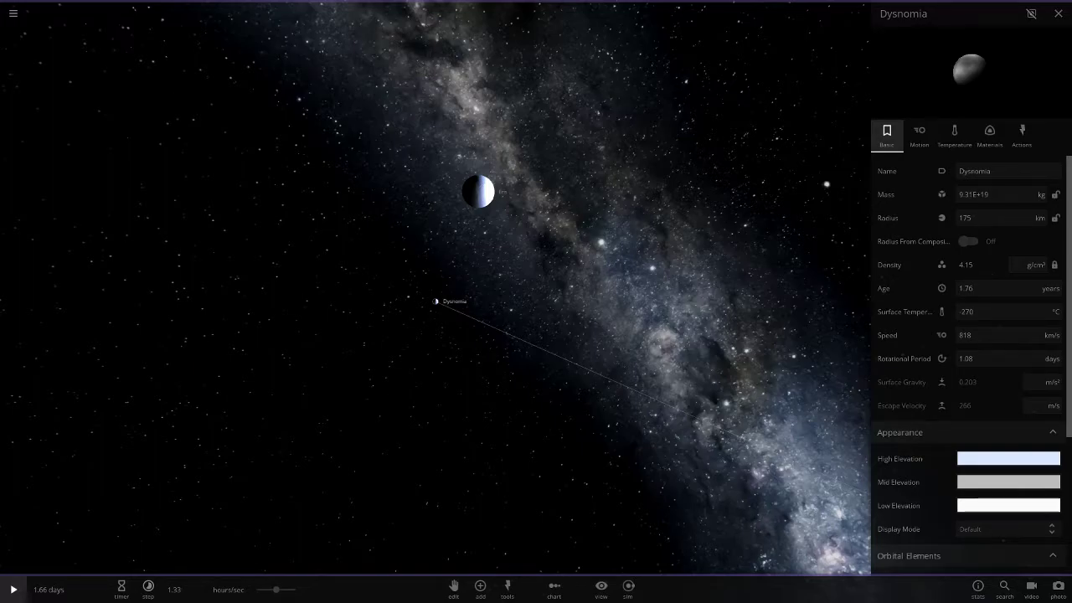
{"action": "left_click", "coordinate": [480, 589]}
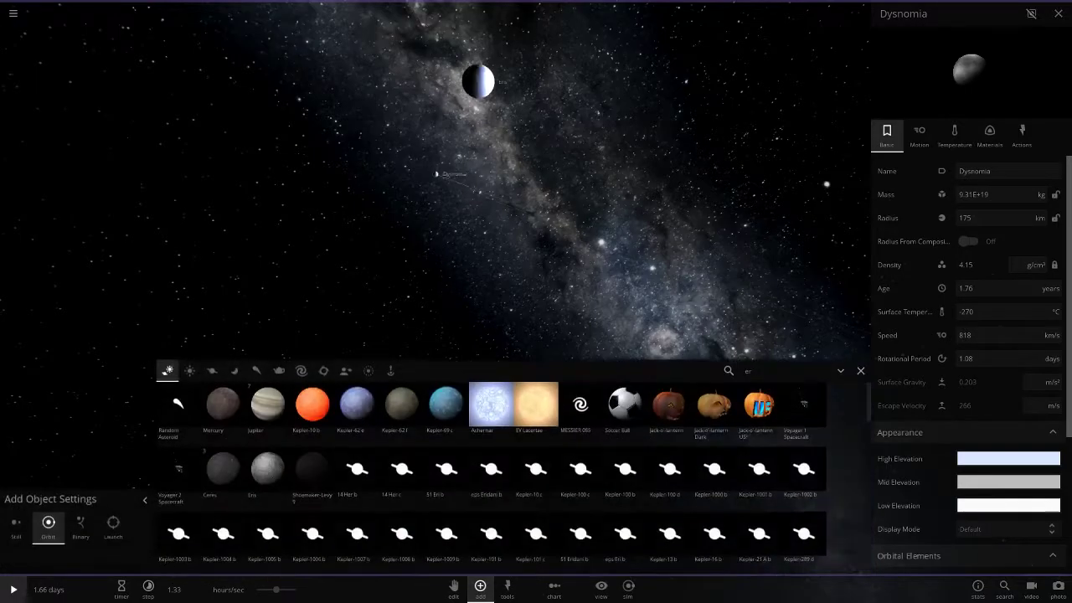
{"action": "type", "text": "orcu"}
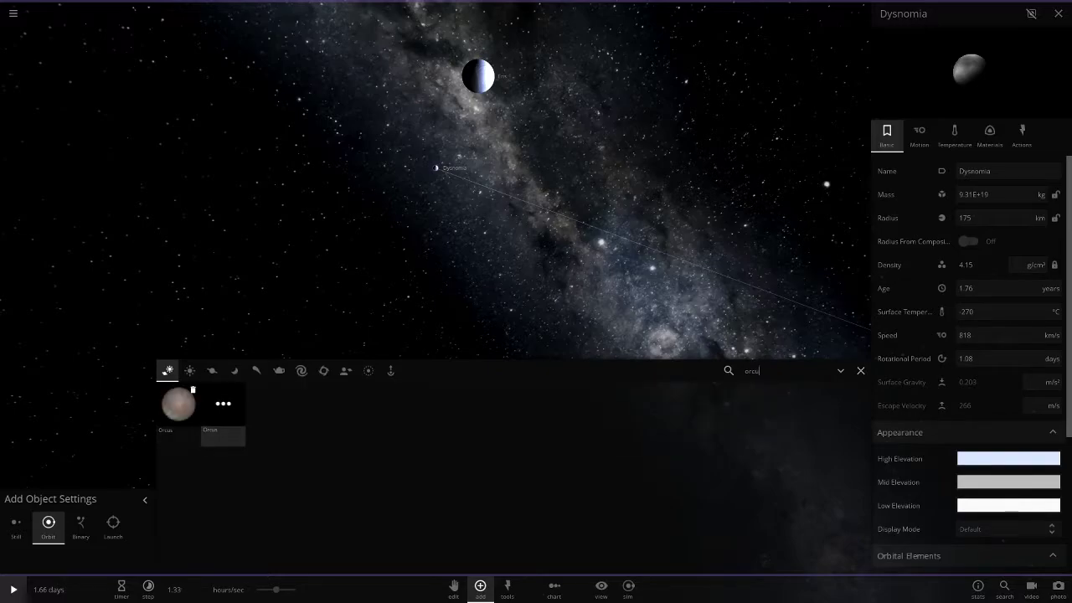
{"action": "left_click", "coordinate": [189, 390]}
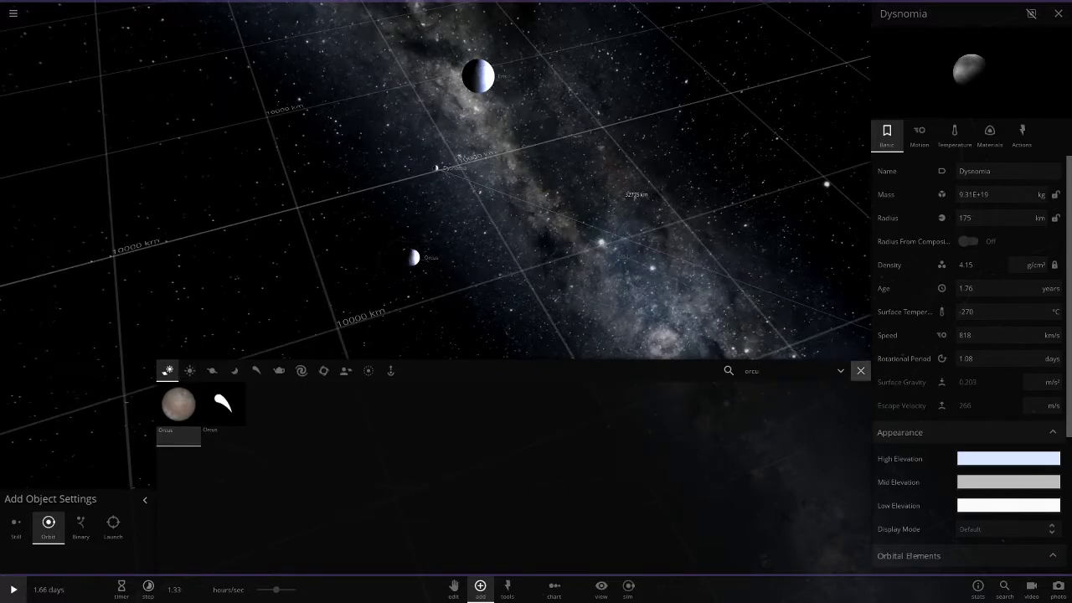
{"action": "left_click", "coordinate": [412, 258]}
{"action": "double_click", "coordinate": [422, 352]}
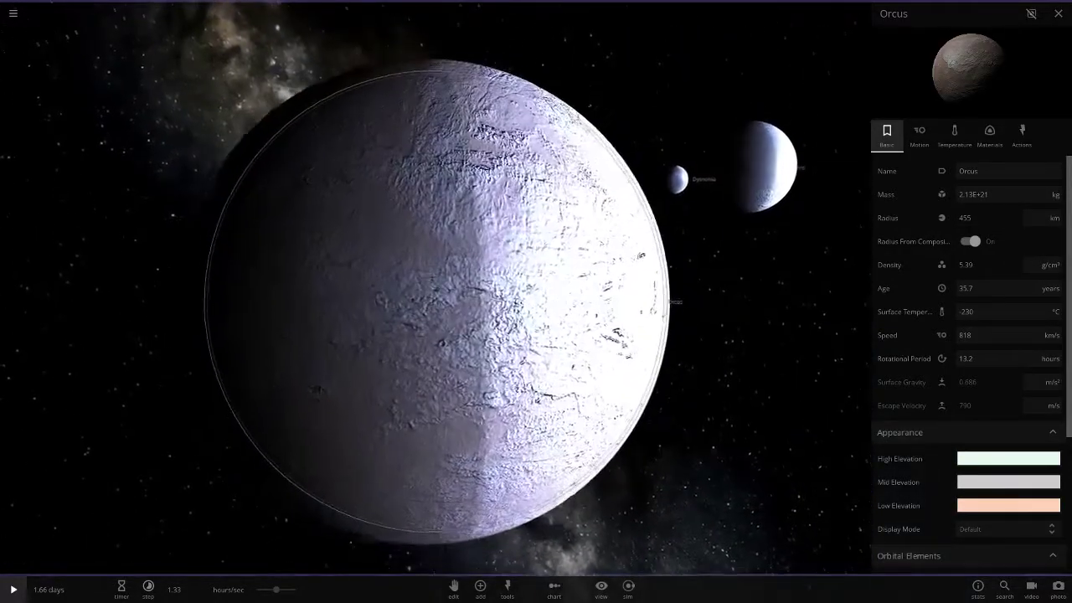
Set the radius of the placed Orcus to 370 km
{"action": "scroll", "coordinate": [435, 301], "scroll_direction": "down", "scroll_amount": 5}
{"action": "left_click_drag", "start_coordinate": [422, 352], "coordinate": [556, 339]}
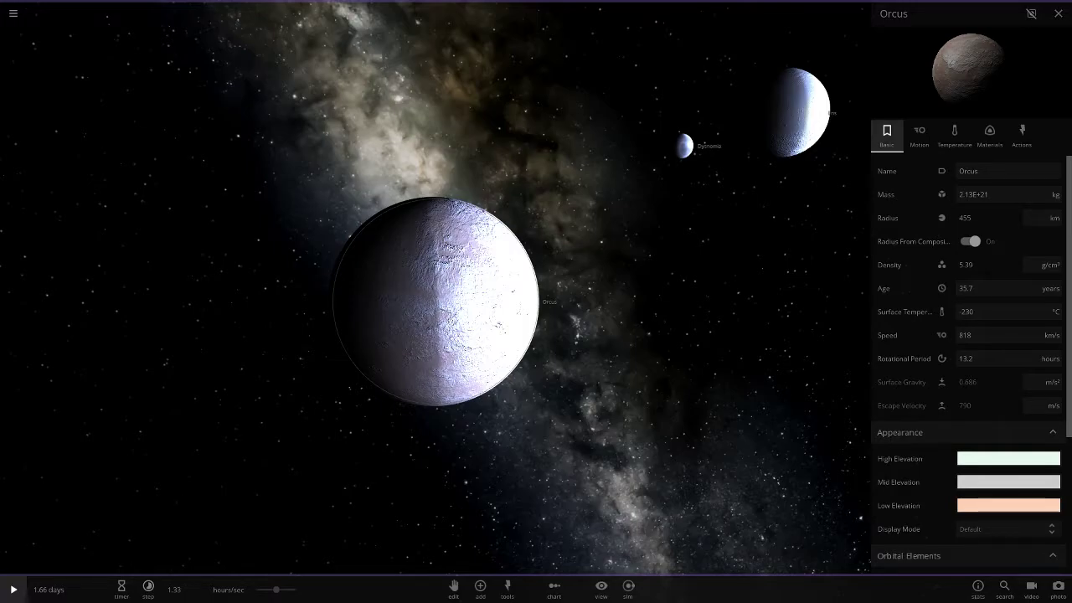
{"action": "left_click", "coordinate": [973, 217]}
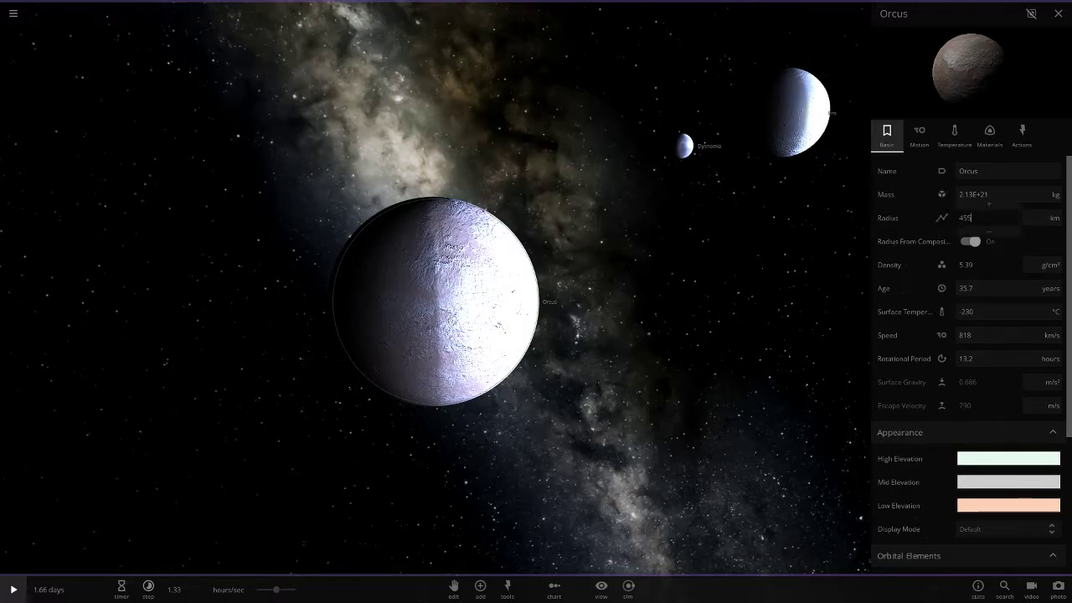
{"action": "type", "text": "370"}
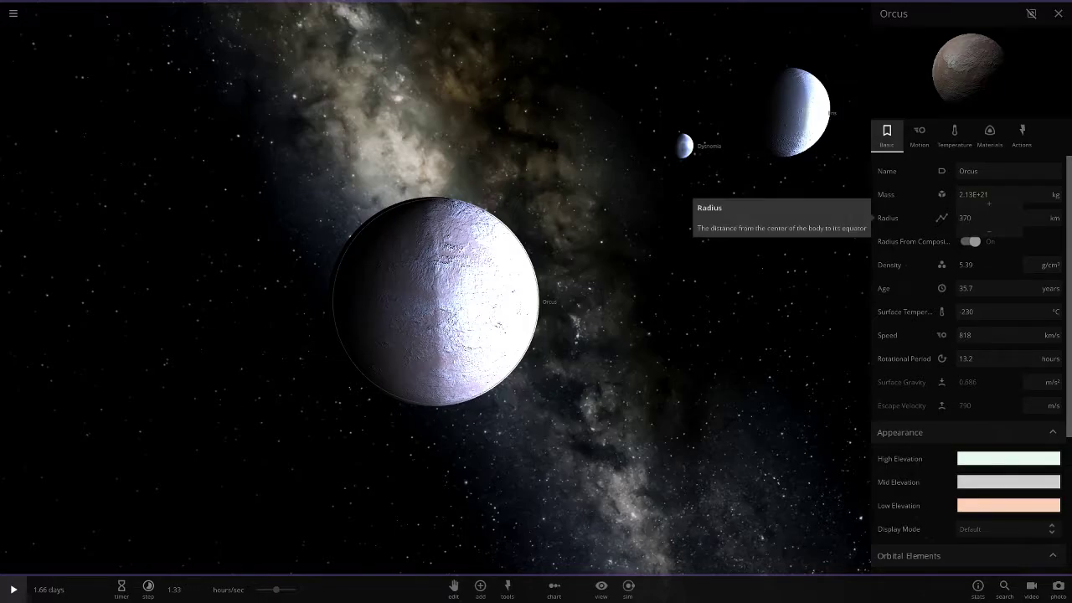
{"action": "key", "text": "Return"}
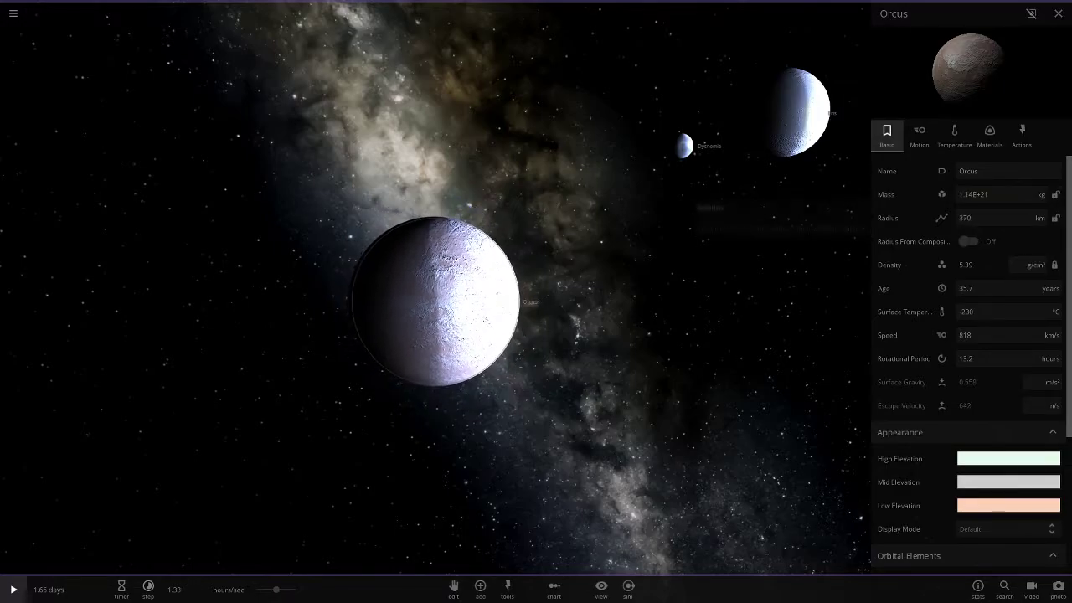
{"action": "left_click_drag", "start_coordinate": [636, 276], "coordinate": [778, 276]}
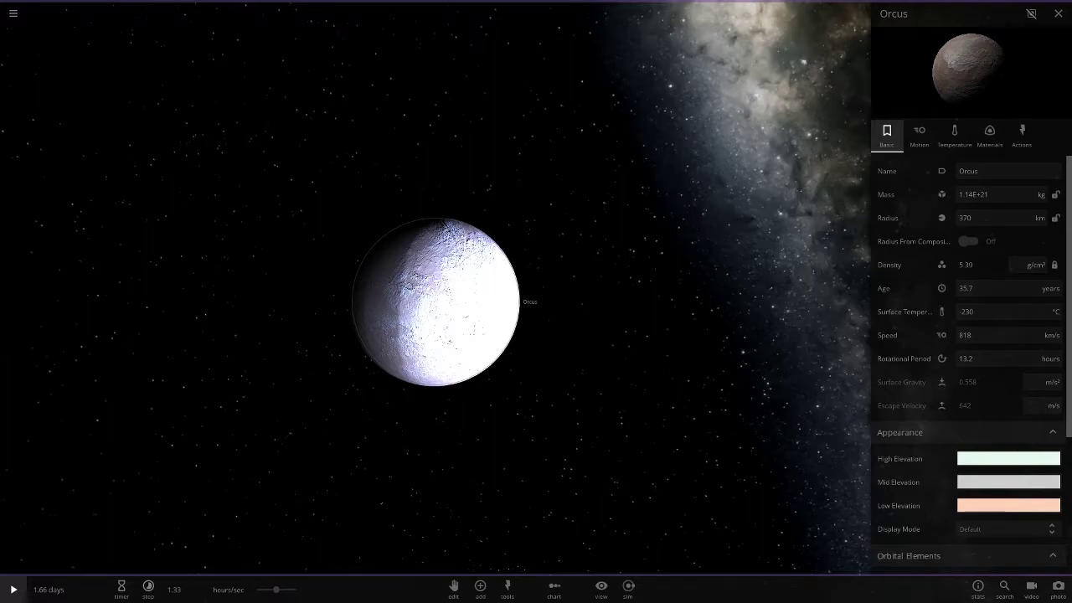
Add another custom Orcus and the stock Orcus close to the resized one for comparison
{"action": "left_click", "coordinate": [480, 586]}
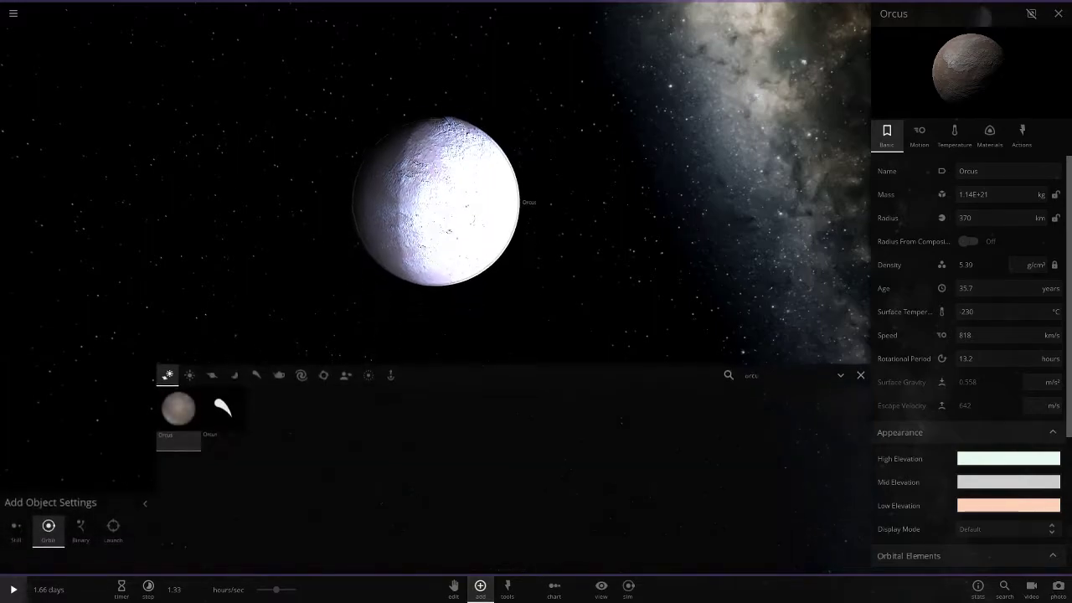
{"action": "left_click", "coordinate": [622, 117]}
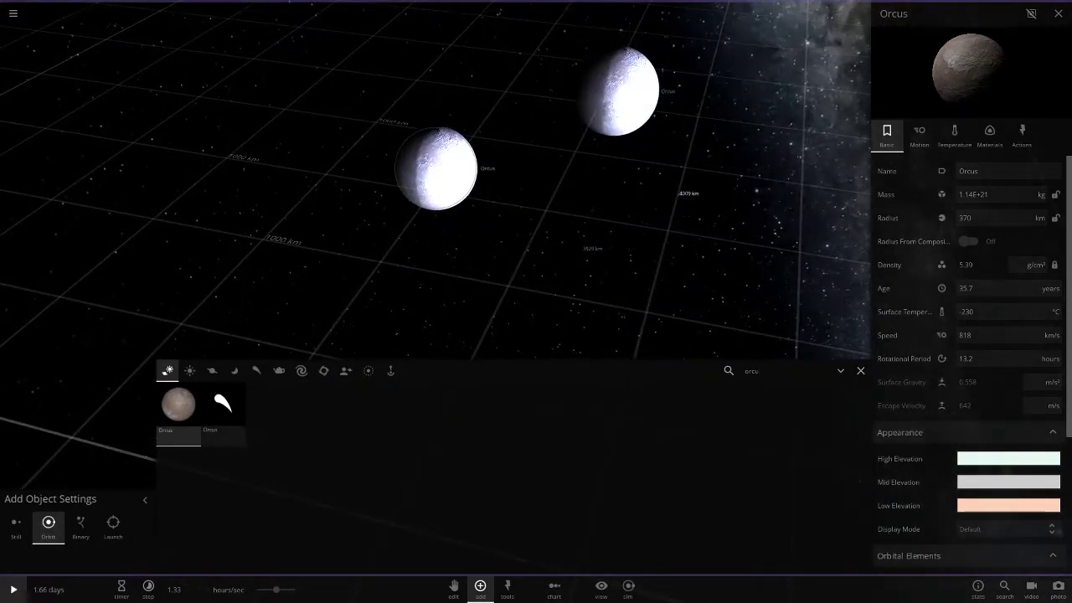
{"action": "left_click", "coordinate": [223, 404]}
{"action": "left_click", "coordinate": [674, 176]}
{"action": "left_click", "coordinate": [861, 371]}
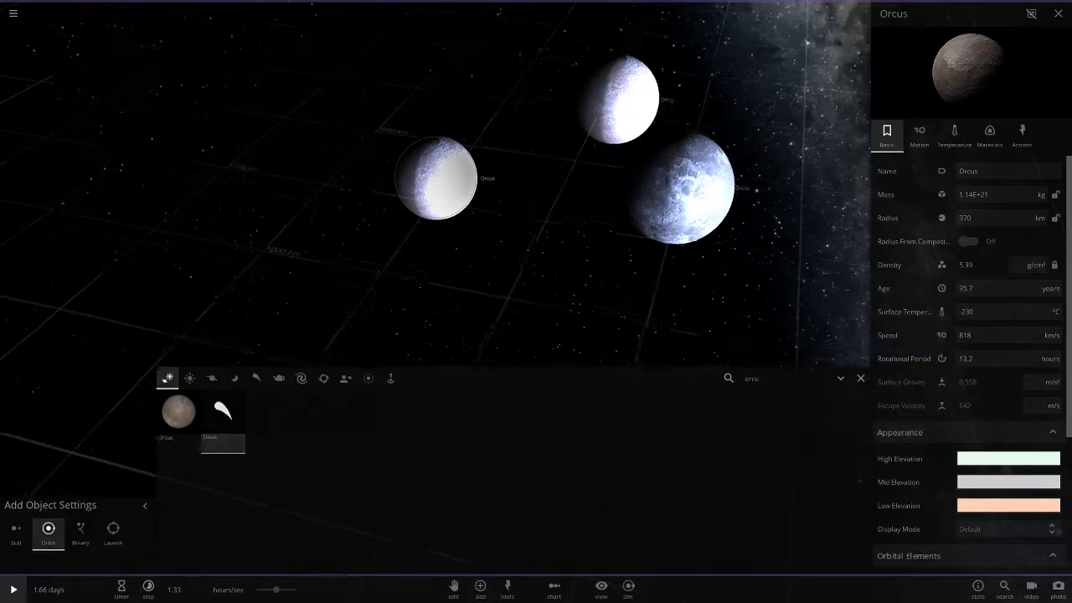
Compare the stock Orcus with the newly added custom Orcus and set the custom one's radius to 492 km
{"action": "left_click", "coordinate": [676, 313]}
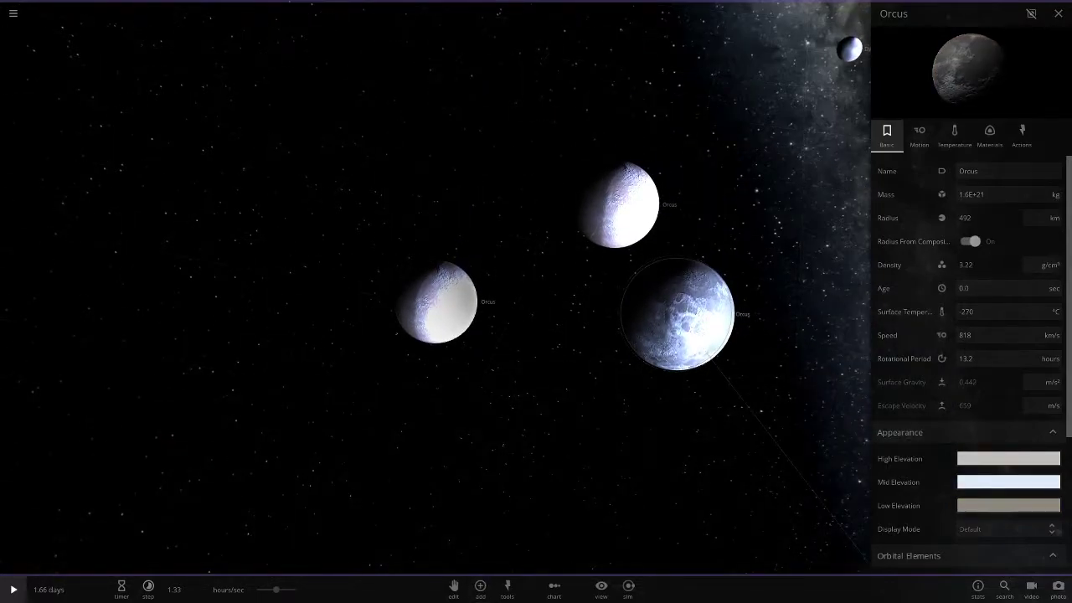
{"action": "left_click", "coordinate": [618, 205]}
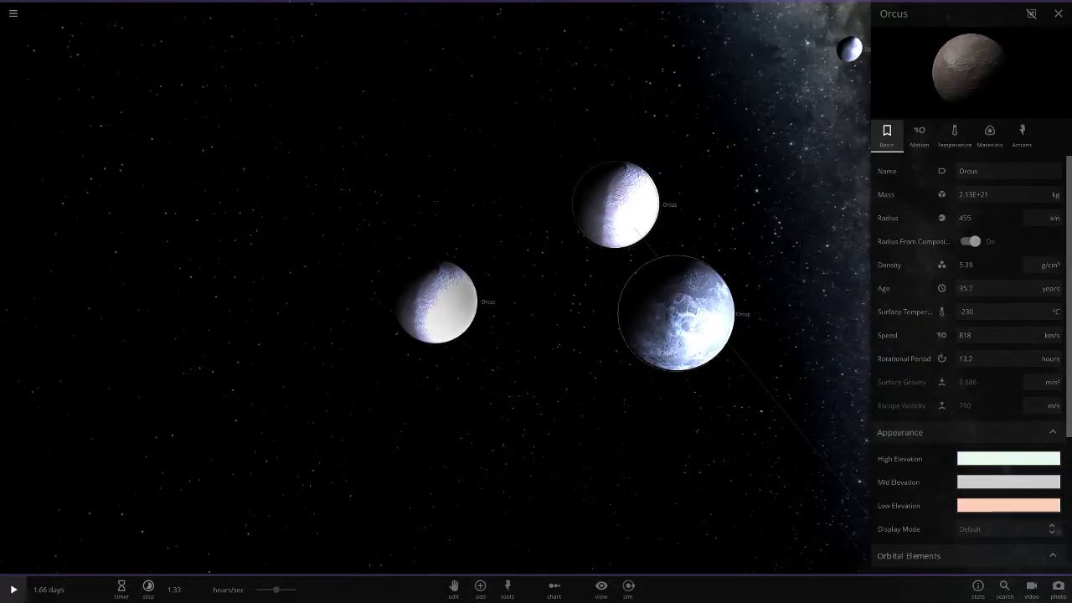
{"action": "left_click", "coordinate": [679, 314]}
{"action": "left_click", "coordinate": [618, 205]}
{"action": "left_click", "coordinate": [982, 218]}
{"action": "type", "text": "492"}
{"action": "key", "text": "Return"}
Save the 492 km custom Orcus as a reusable object
{"action": "left_click", "coordinate": [1021, 134]}
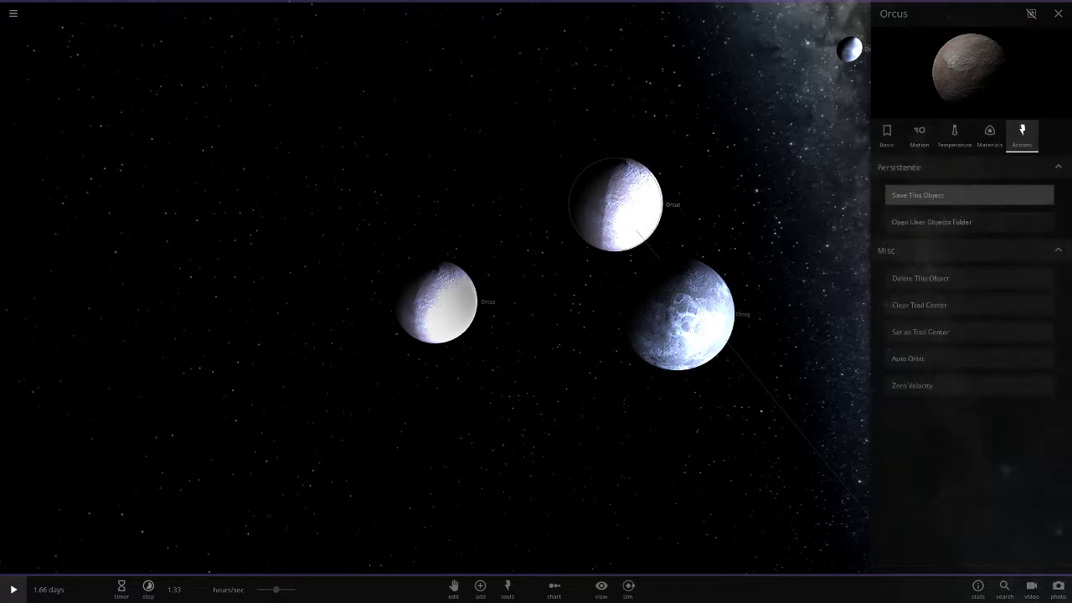
{"action": "left_click", "coordinate": [917, 195]}
{"action": "left_click", "coordinate": [624, 353]}
Delete the stock Orcus and focus on the 370 km Orcus
{"action": "left_click", "coordinate": [680, 317]}
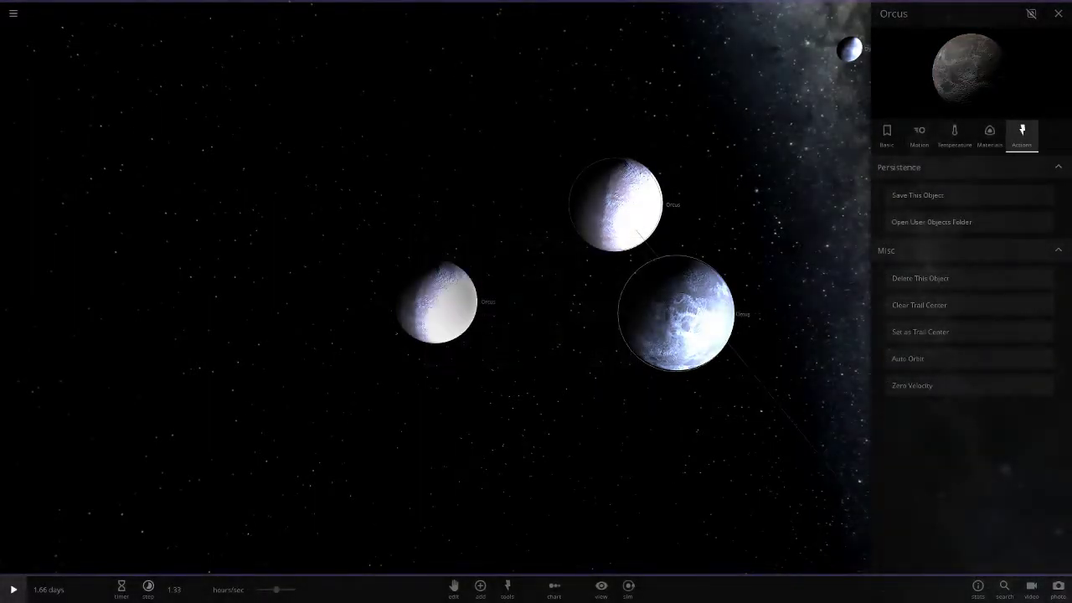
{"action": "key", "text": "Delete"}
{"action": "left_click", "coordinate": [536, 304]}
{"action": "left_click_drag", "start_coordinate": [536, 303], "coordinate": [531, 360]}
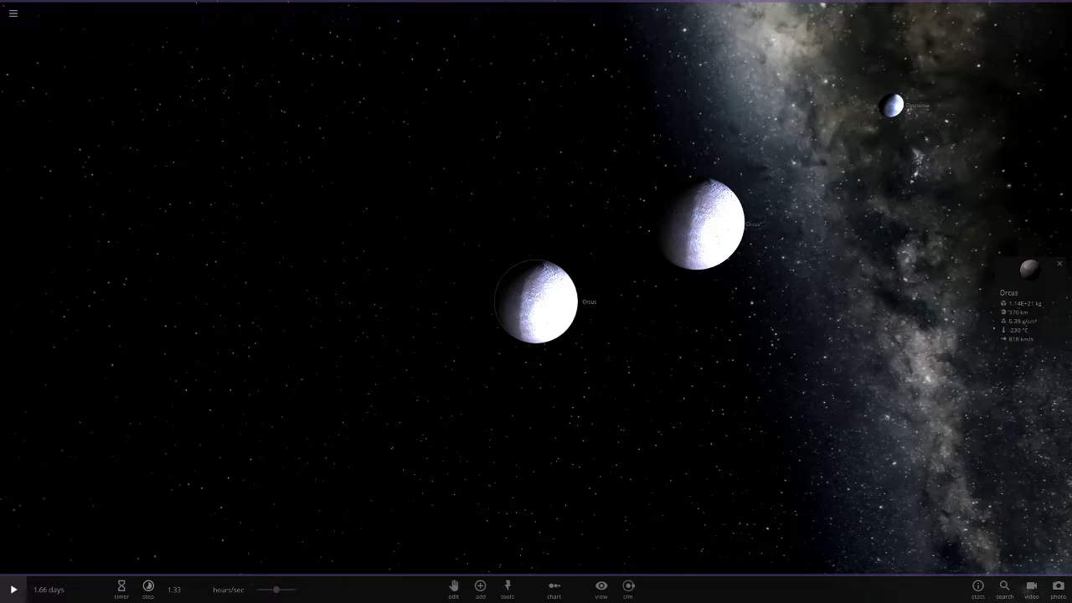
Rename the 370 km Orcus Vanth and set its radius to 280 km
{"action": "left_click", "coordinate": [1029, 271]}
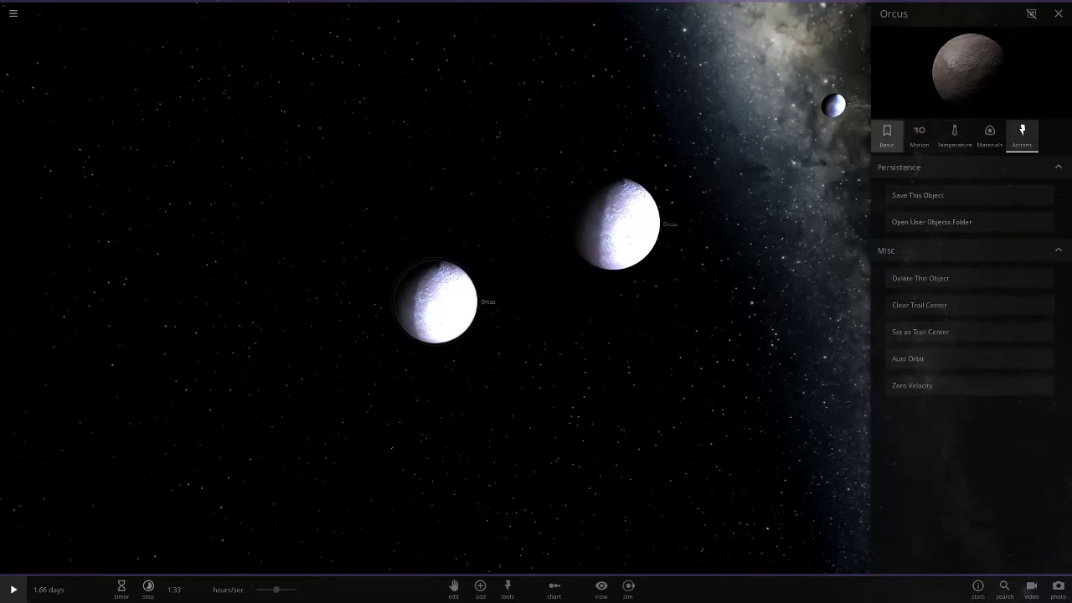
{"action": "left_click", "coordinate": [887, 135]}
{"action": "left_click", "coordinate": [997, 171]}
{"action": "type", "text": "Vanth"}
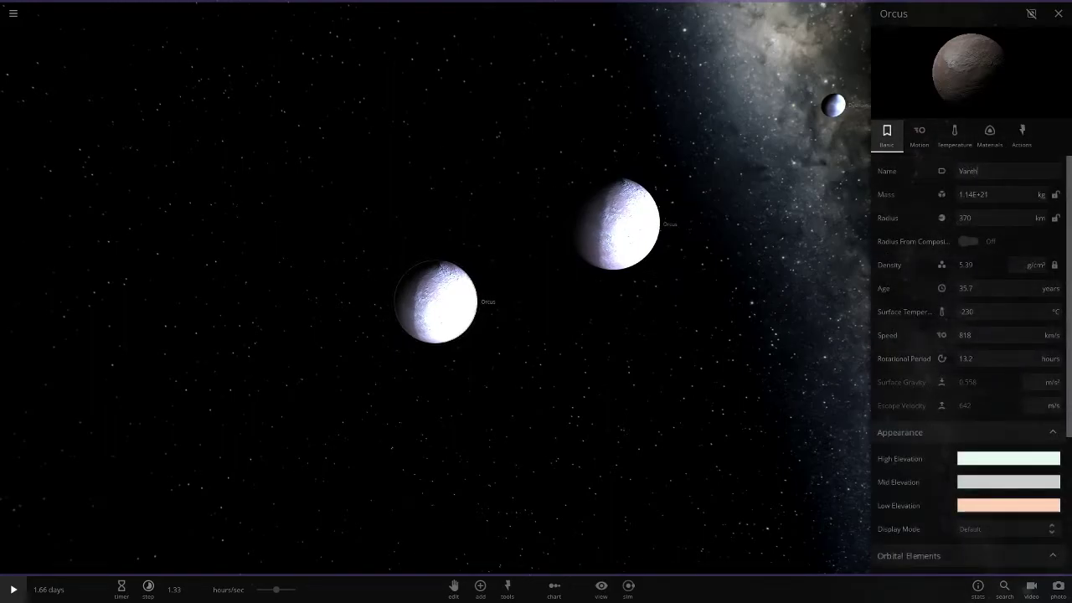
{"action": "key", "text": "Return"}
{"action": "left_click", "coordinate": [981, 218]}
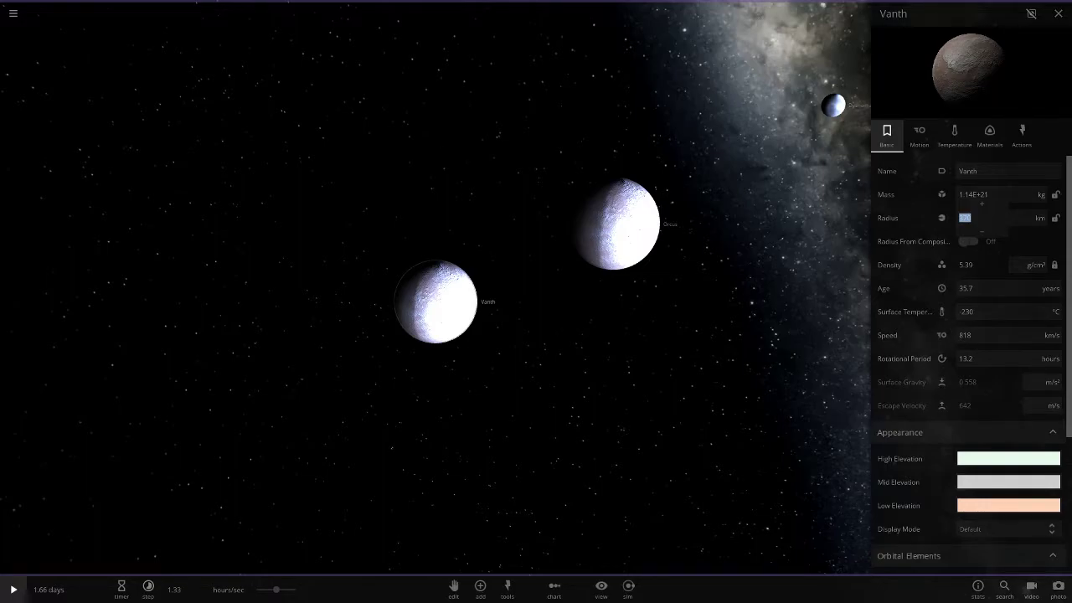
{"action": "type", "text": "280"}
{"action": "key", "text": "Return"}
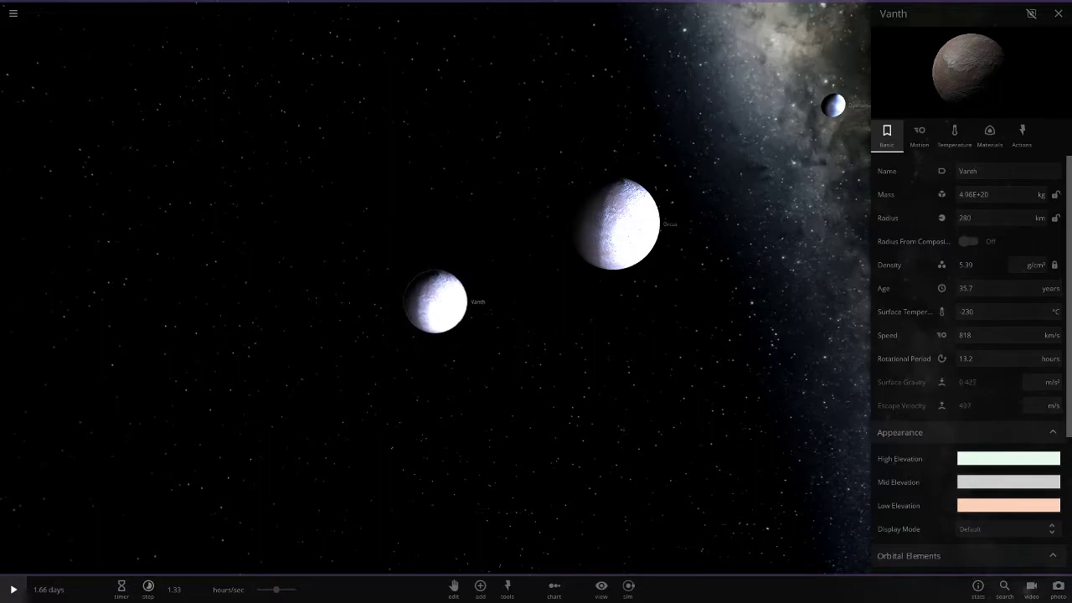
Slightly increase the last listed material in Vanth's composition
{"action": "left_click_drag", "start_coordinate": [519, 335], "coordinate": [401, 293]}
{"action": "scroll", "coordinate": [436, 301], "scroll_direction": "down", "scroll_amount": 3}
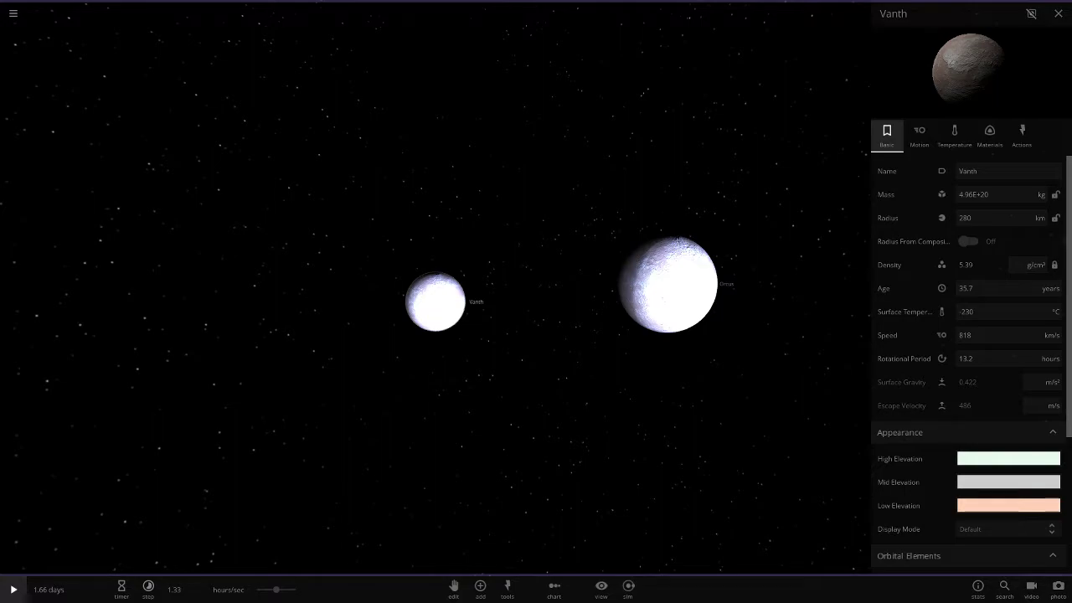
{"action": "left_click_drag", "start_coordinate": [536, 302], "coordinate": [386, 306]}
{"action": "scroll", "coordinate": [435, 302], "scroll_direction": "up", "scroll_amount": 5}
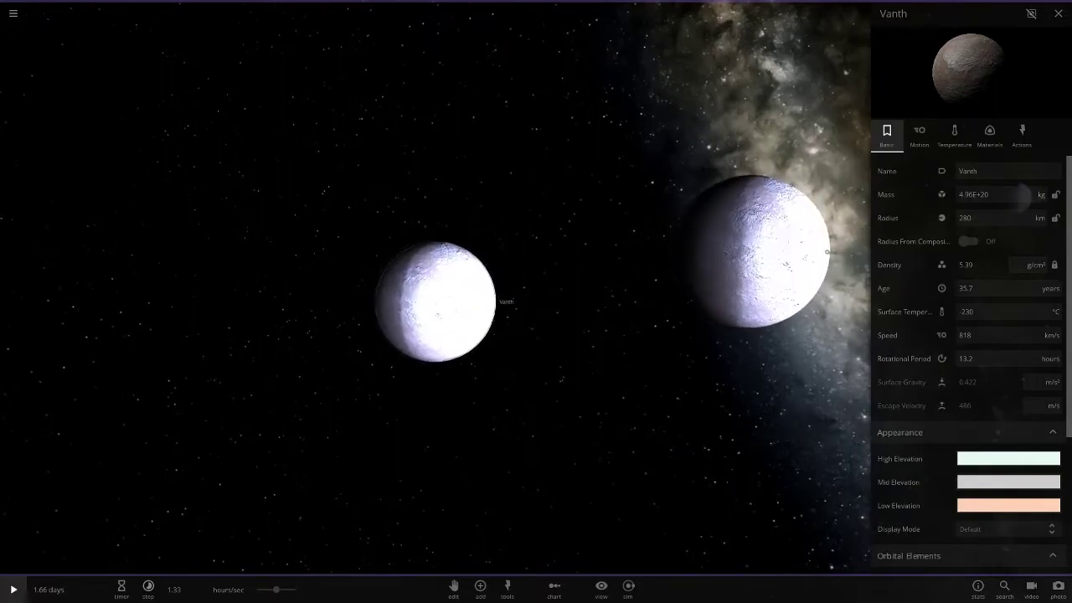
{"action": "left_click", "coordinate": [990, 136]}
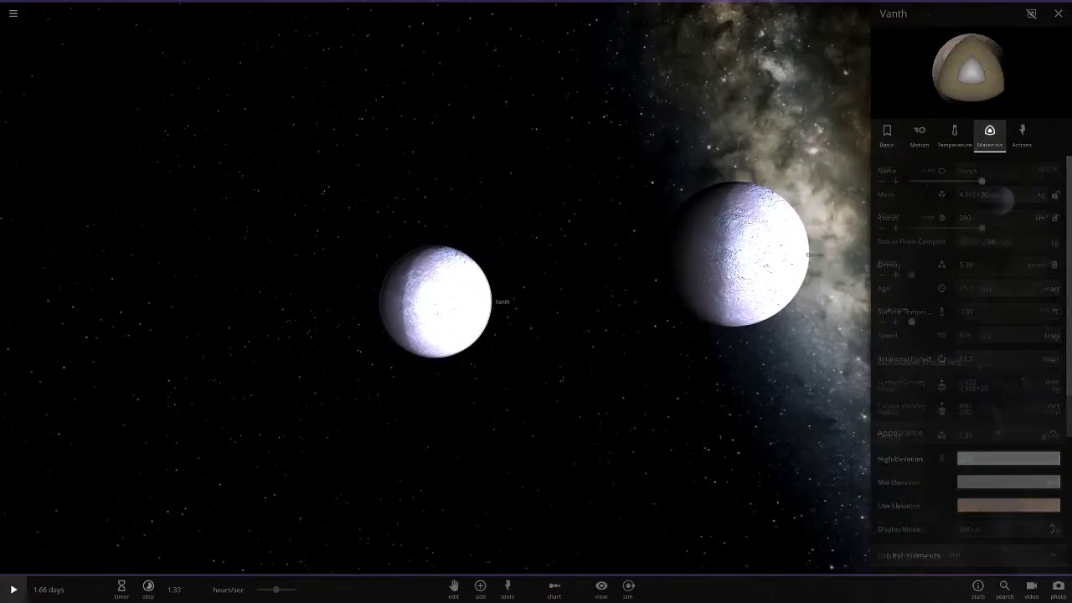
{"action": "mouse_move", "coordinate": [911, 322]}
{"action": "left_mouse_down"}
{"action": "mouse_move", "coordinate": [1051, 321]}
{"action": "mouse_move", "coordinate": [911, 322]}
{"action": "left_mouse_up"}
Check Vanth's basic properties and save it as a reusable object under the name Vanth
{"action": "left_click", "coordinate": [886, 133]}
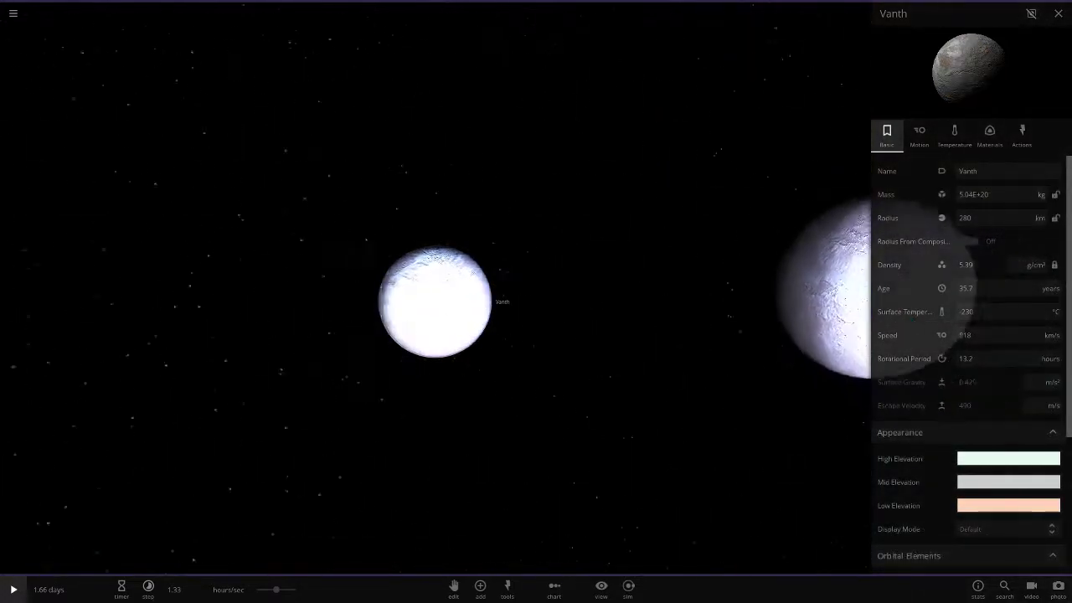
{"action": "left_click", "coordinate": [1022, 135]}
{"action": "left_click", "coordinate": [887, 135]}
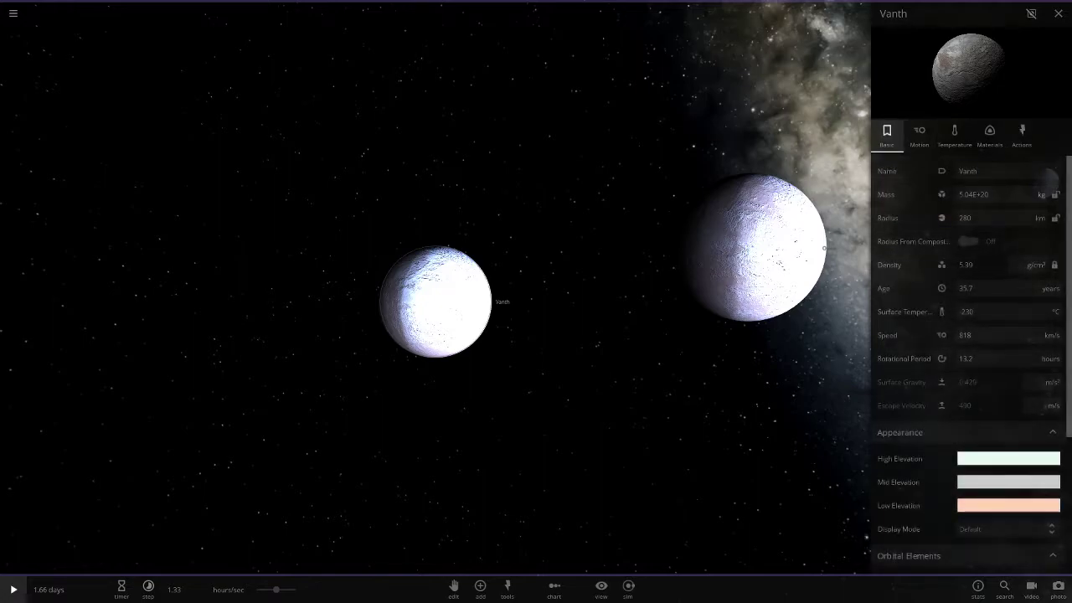
{"action": "left_click", "coordinate": [1022, 134]}
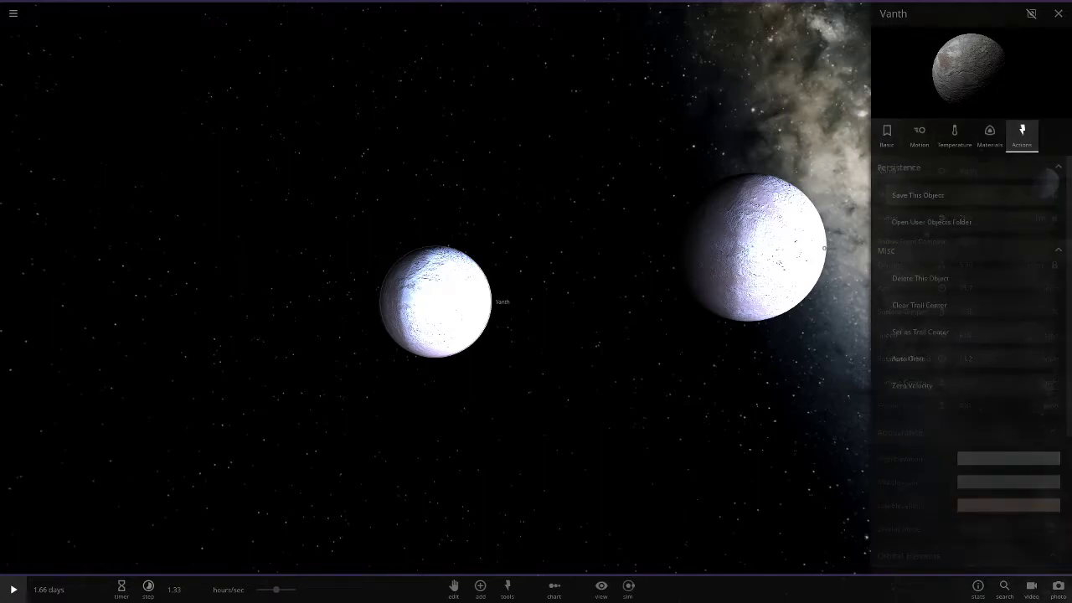
{"action": "left_click", "coordinate": [917, 195]}
{"action": "left_click", "coordinate": [625, 352]}
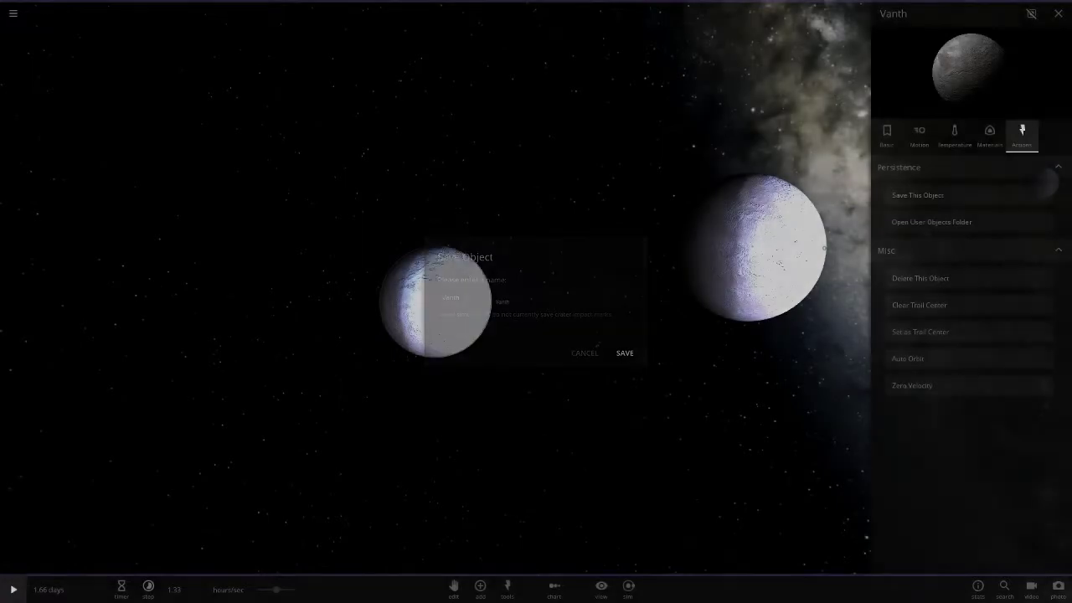
{"action": "left_click_drag", "start_coordinate": [586, 268], "coordinate": [649, 224]}
{"action": "left_click", "coordinate": [559, 249]}
{"action": "left_click", "coordinate": [453, 590]}
{"action": "scroll", "coordinate": [435, 301], "scroll_direction": "up", "scroll_amount": 5}
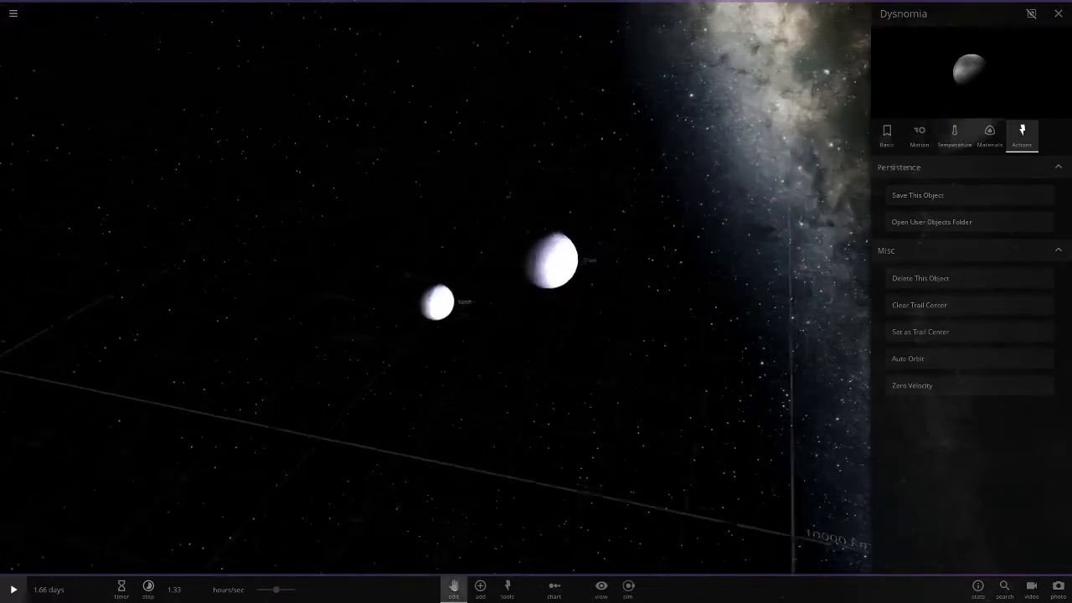
{"action": "left_click", "coordinate": [453, 589]}
Clear the object search and place the stock Pluto beside Orcus and Vanth
{"action": "left_click", "coordinate": [436, 301]}
{"action": "left_click", "coordinate": [886, 136]}
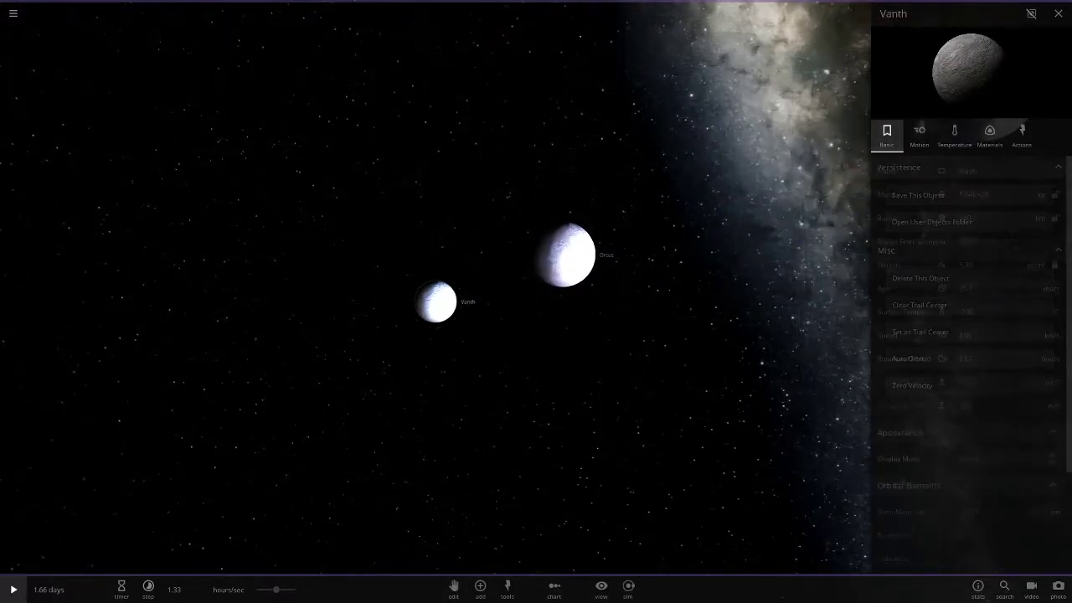
{"action": "left_click", "coordinate": [480, 590]}
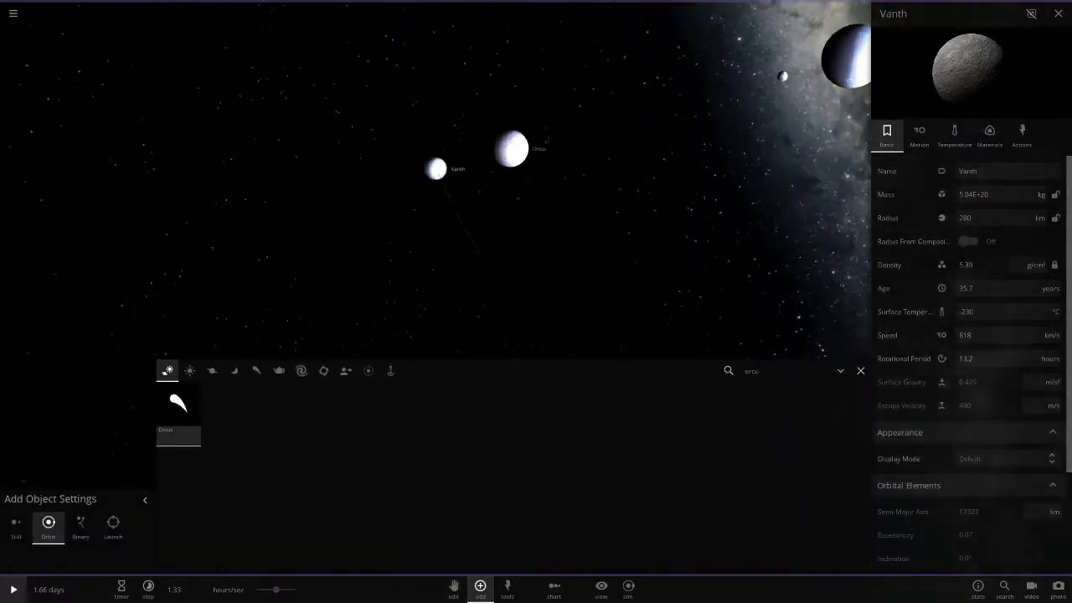
{"action": "left_click", "coordinate": [751, 371]}
{"action": "key", "text": "BackSpace"}
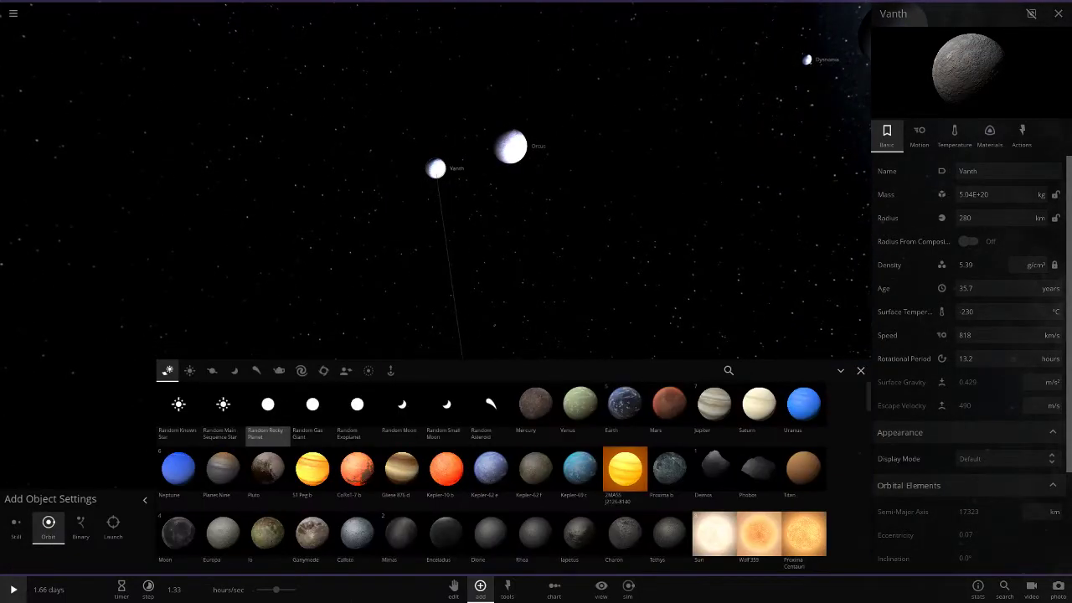
{"action": "scroll", "coordinate": [490, 477], "scroll_direction": "down", "scroll_amount": 1}
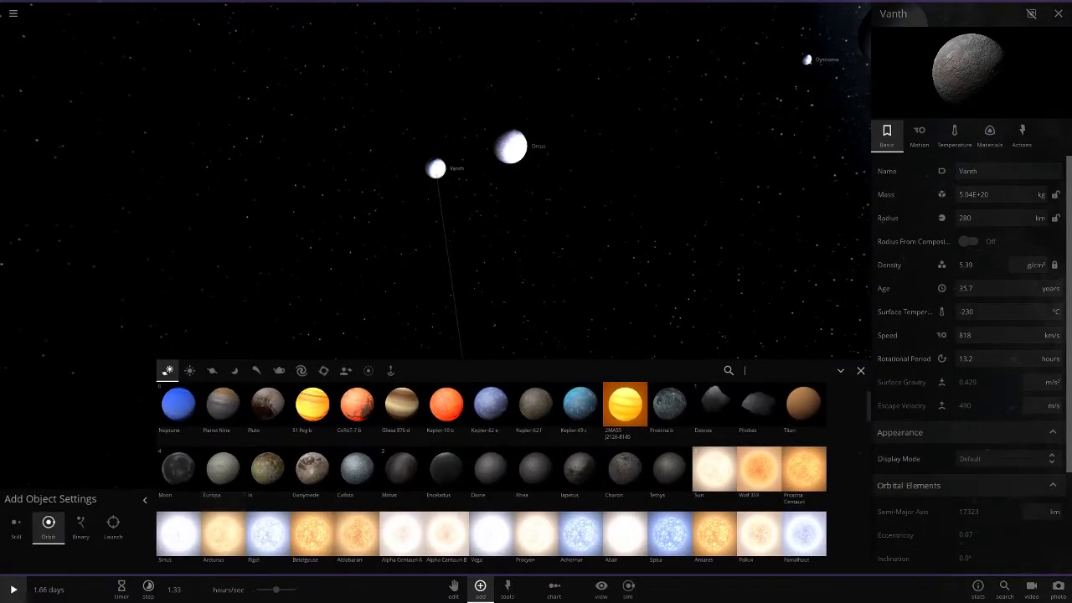
{"action": "scroll", "coordinate": [283, 454], "scroll_direction": "up", "scroll_amount": 2}
{"action": "left_click", "coordinate": [283, 454]}
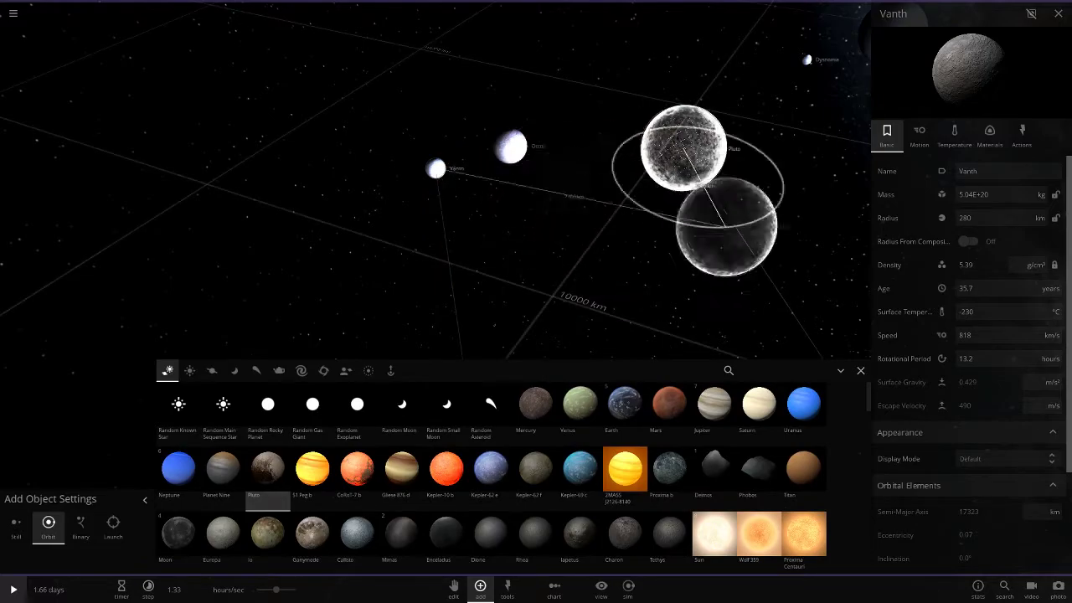
{"action": "left_click", "coordinate": [651, 155]}
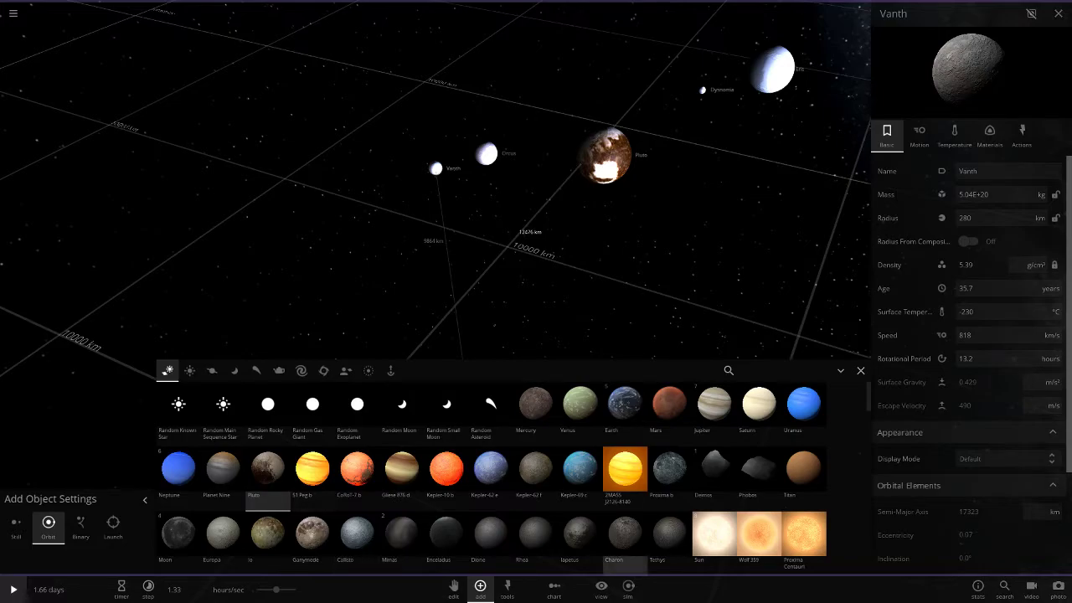
Place the stock Charon beside Pluto and finish adding objects
{"action": "left_click", "coordinate": [625, 538]}
{"action": "left_click", "coordinate": [701, 160]}
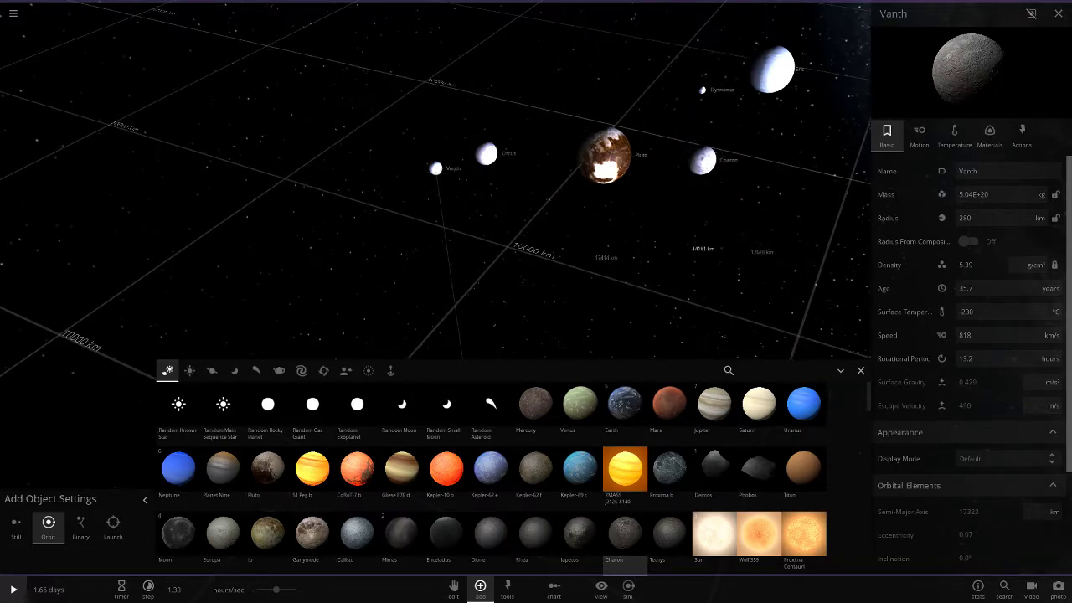
{"action": "left_click", "coordinate": [860, 370]}
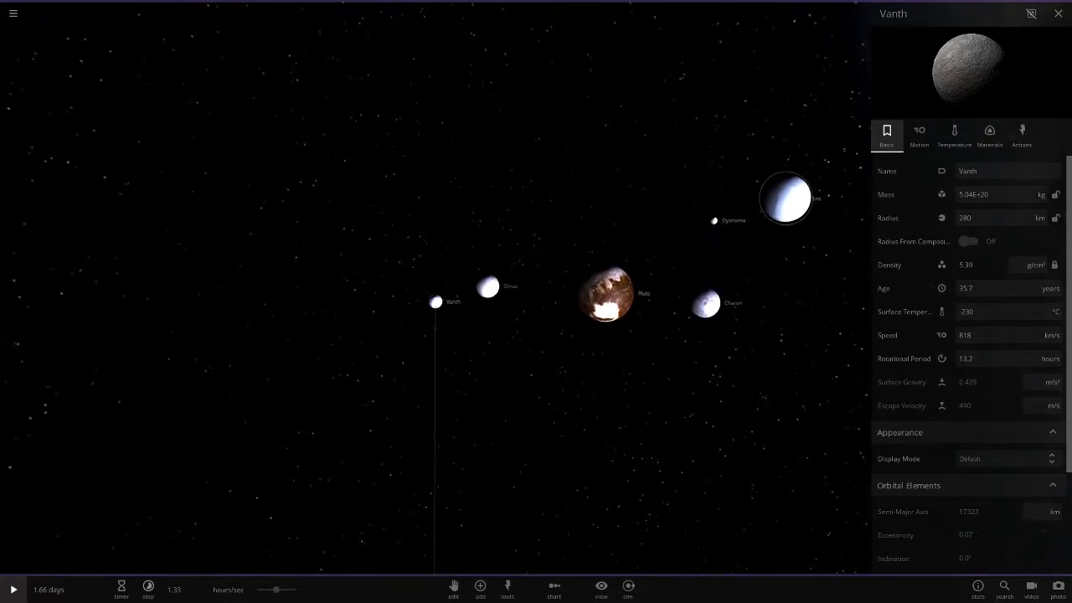
Move Eris, Dysnomia and Charon close to Orcus and Pluto for a size comparison
{"action": "left_click", "coordinate": [787, 199]}
{"action": "left_click", "coordinate": [620, 310]}
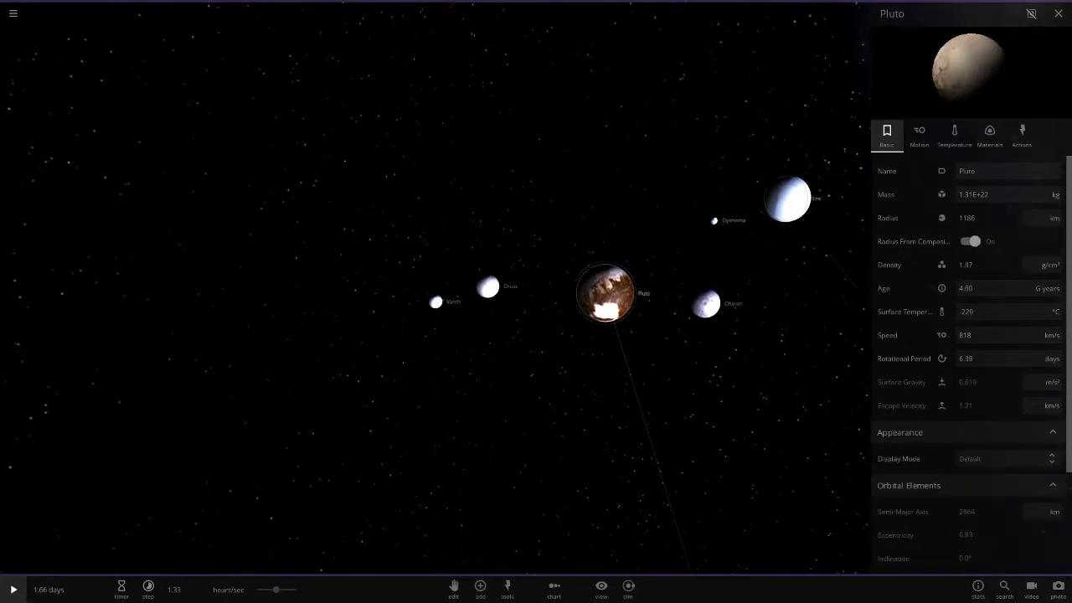
{"action": "left_click", "coordinate": [453, 586]}
{"action": "left_click_drag", "start_coordinate": [787, 200], "coordinate": [574, 227]}
{"action": "left_click_drag", "start_coordinate": [714, 220], "coordinate": [517, 242]}
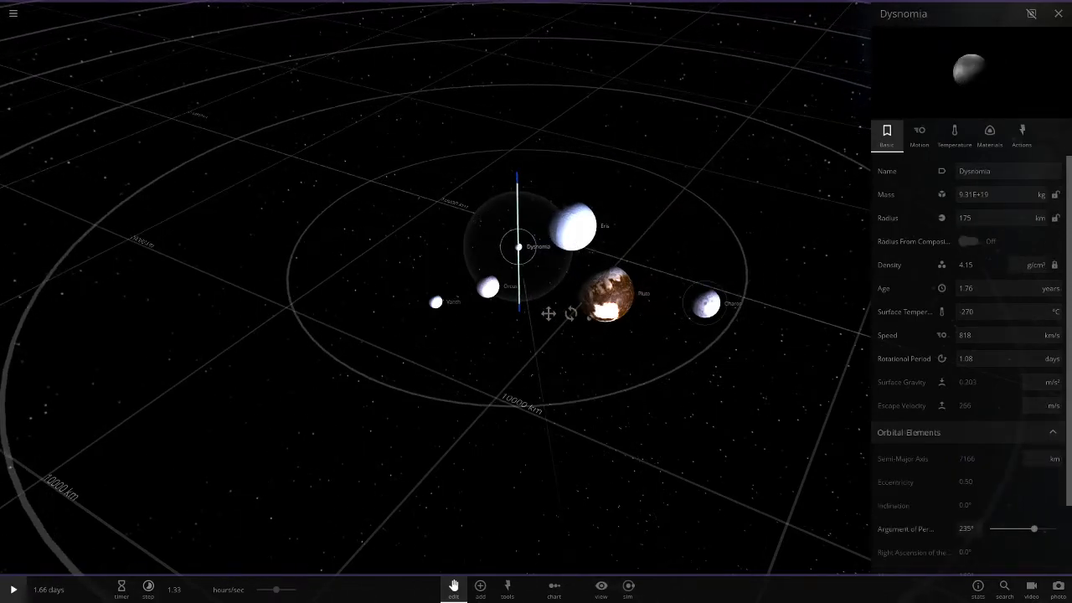
{"action": "left_click_drag", "start_coordinate": [706, 303], "coordinate": [540, 284]}
{"action": "scroll", "coordinate": [540, 284], "scroll_direction": "up", "scroll_amount": 5}
{"action": "left_click", "coordinate": [454, 590]}
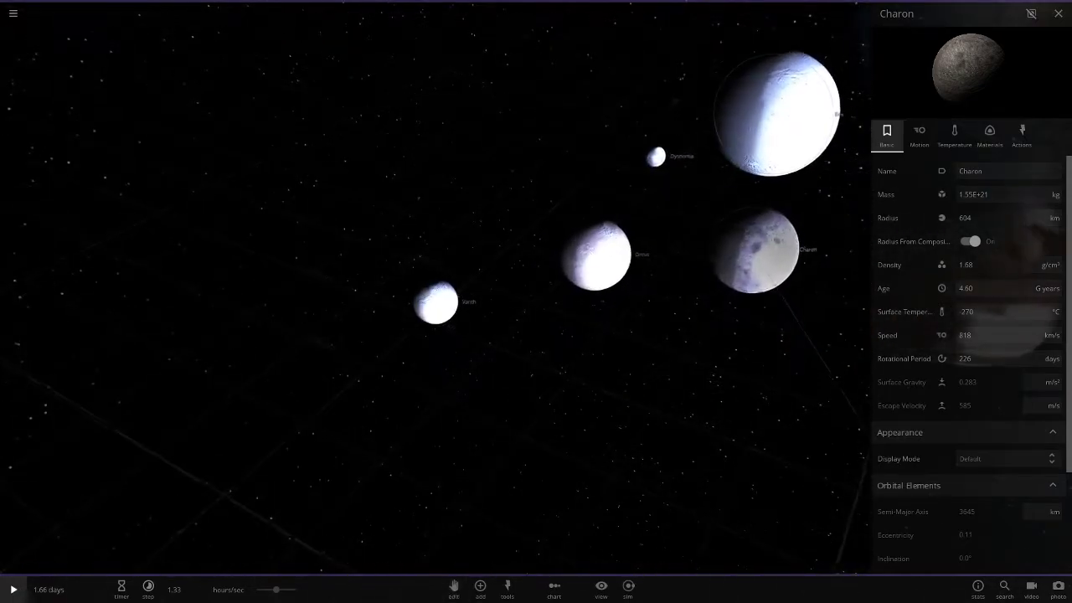
Examine Dysnomia's properties and its size relative to the neighbouring bodies, then return to the massive blue stars
{"action": "left_click", "coordinate": [658, 154]}
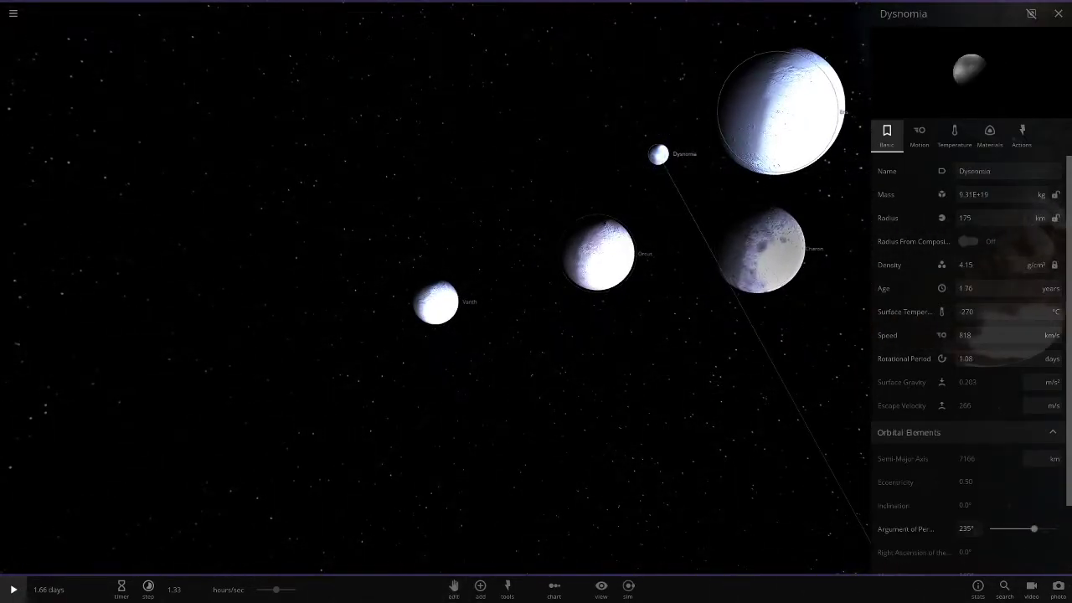
{"action": "scroll", "coordinate": [777, 112], "scroll_direction": "down", "scroll_amount": 4}
{"action": "left_click_drag", "start_coordinate": [777, 112], "coordinate": [720, 126]}
{"action": "left_click", "coordinate": [753, 159]}
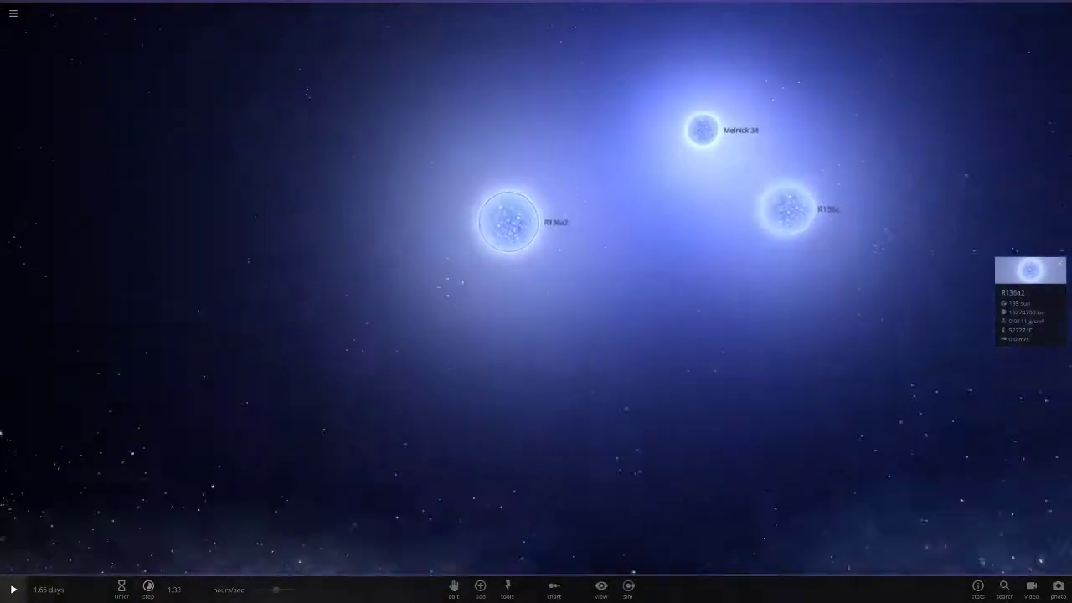
Add the stock R136a1 star next to R136a2 and check its size and properties
{"action": "left_click", "coordinate": [479, 589]}
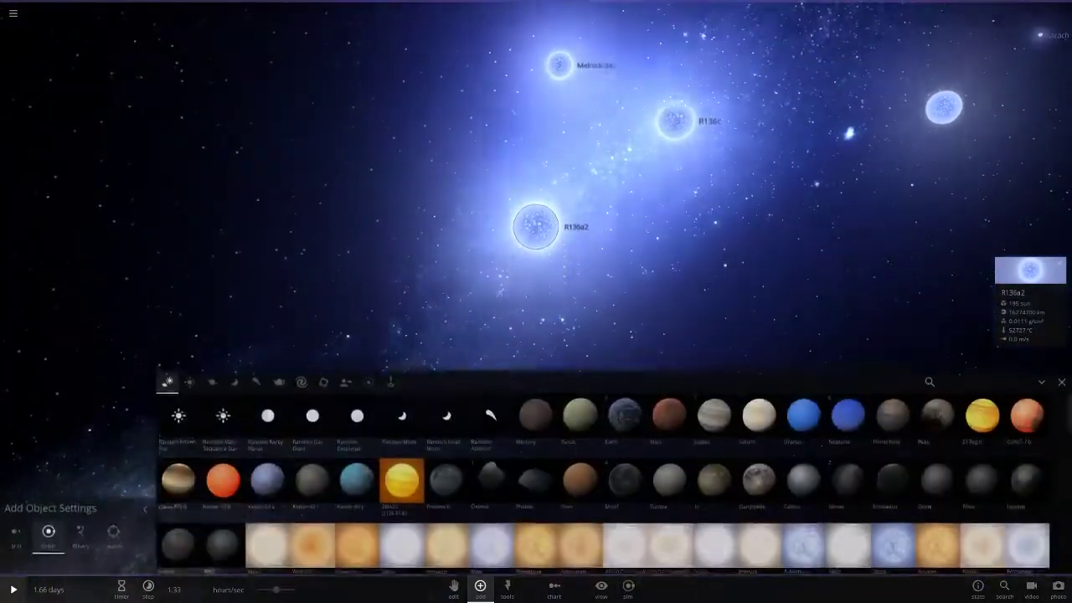
{"action": "scroll", "coordinate": [602, 478], "scroll_direction": "down", "scroll_amount": 10}
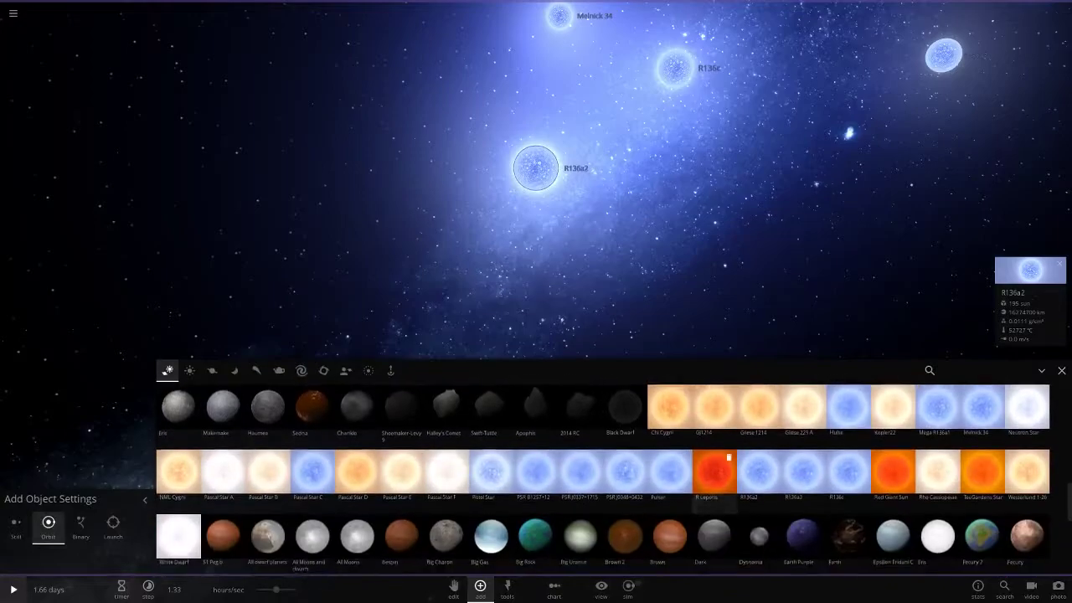
{"action": "scroll", "coordinate": [714, 482], "scroll_direction": "down", "scroll_amount": 1}
{"action": "scroll", "coordinate": [371, 402], "scroll_direction": "up", "scroll_amount": 10}
{"action": "left_click", "coordinate": [804, 471]}
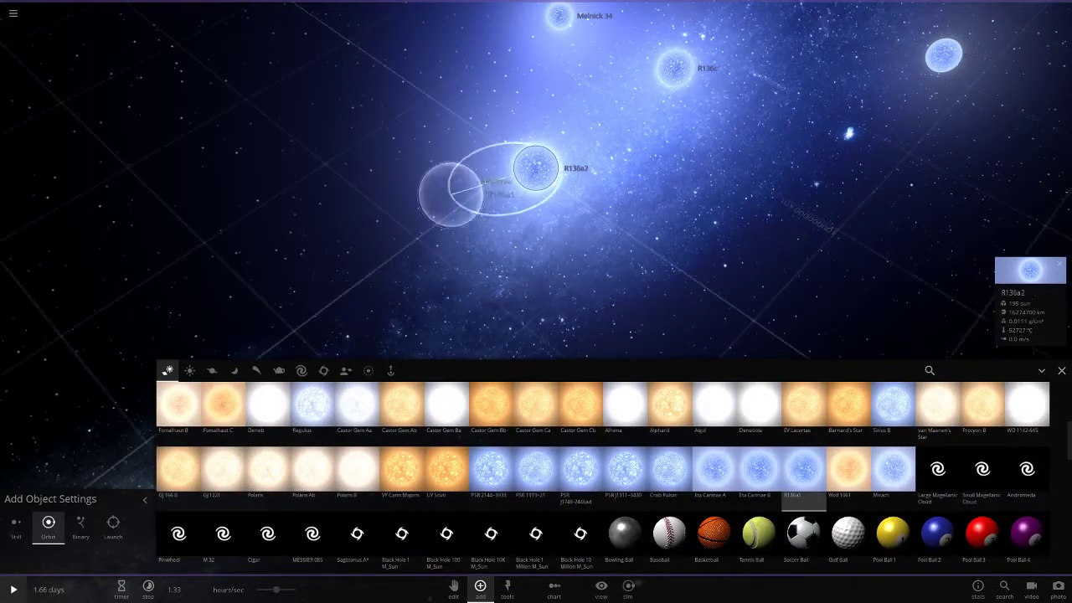
{"action": "left_click", "coordinate": [455, 171]}
{"action": "scroll", "coordinate": [715, 316], "scroll_direction": "up", "scroll_amount": 3}
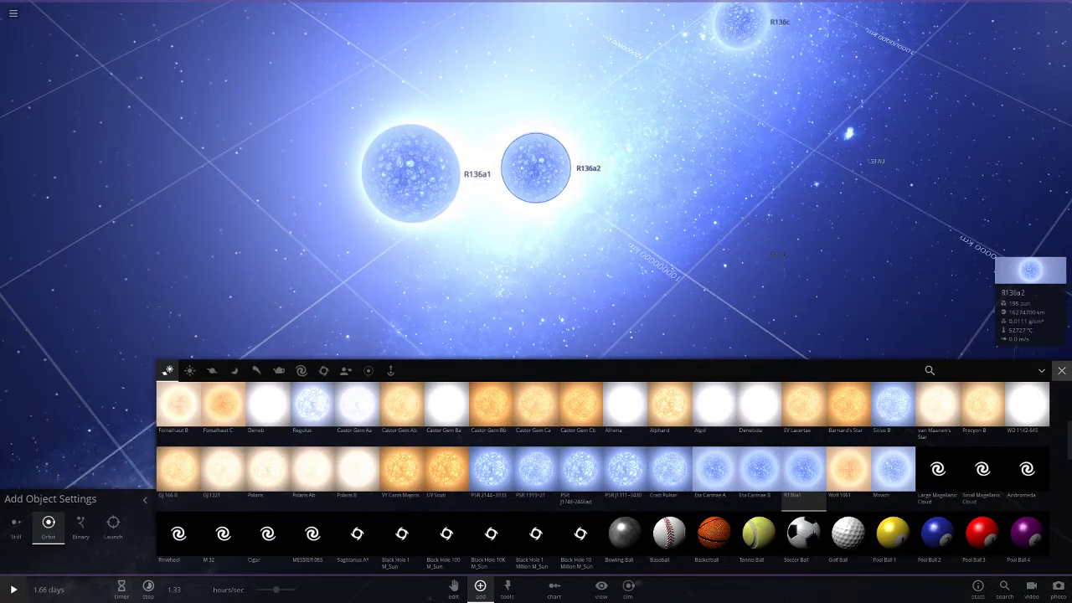
{"action": "left_click", "coordinate": [1061, 370]}
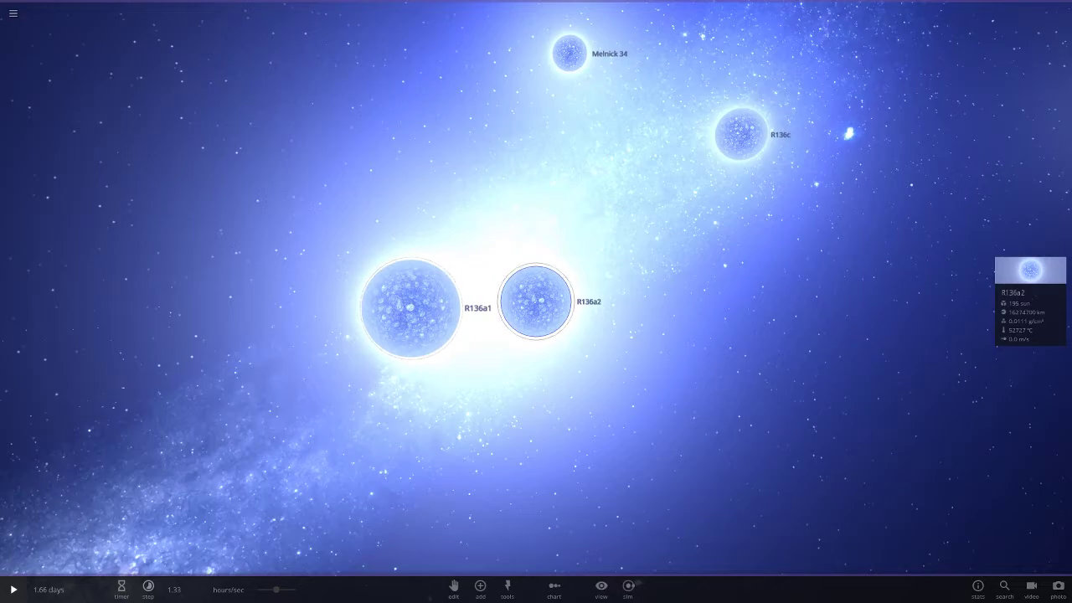
{"action": "scroll", "coordinate": [536, 301], "scroll_direction": "up", "scroll_amount": 5}
{"action": "scroll", "coordinate": [536, 301], "scroll_direction": "down", "scroll_amount": 1}
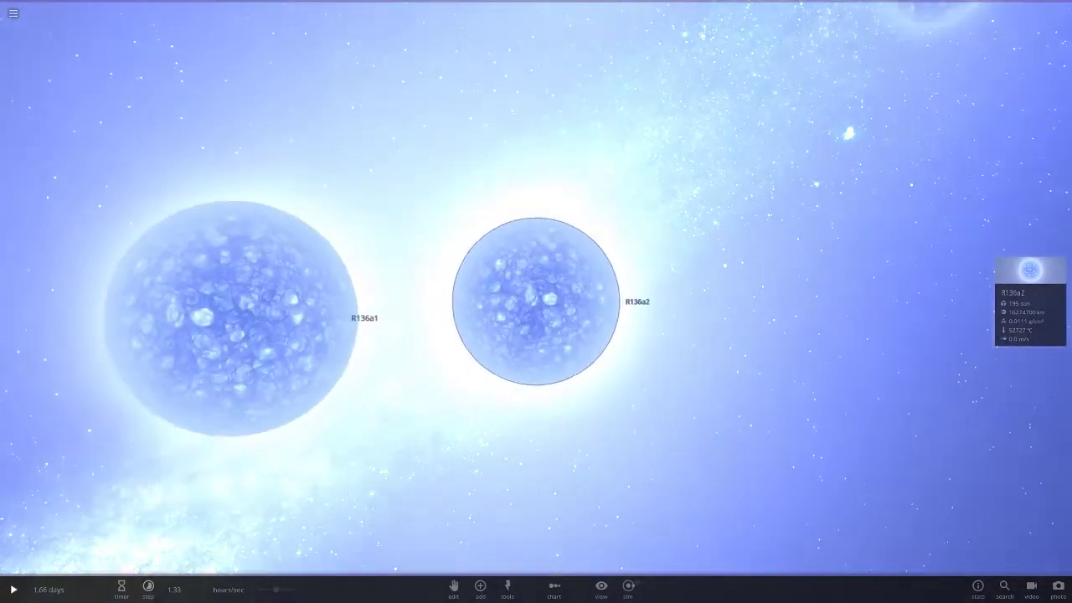
{"action": "left_click", "coordinate": [272, 316]}
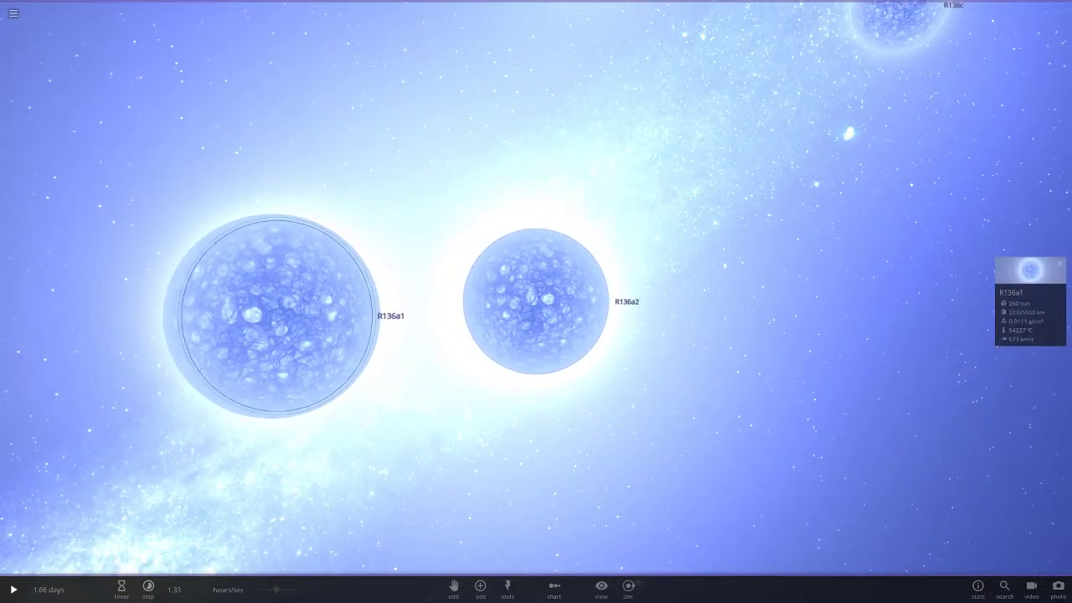
Line up R136a3, R136c and Melnick 34 in a row after R136a1 and R136a2
{"action": "scroll", "coordinate": [536, 301], "scroll_direction": "down", "scroll_amount": 4}
{"action": "left_click", "coordinate": [802, 83]}
{"action": "left_click_drag", "start_coordinate": [803, 84], "coordinate": [645, 143]}
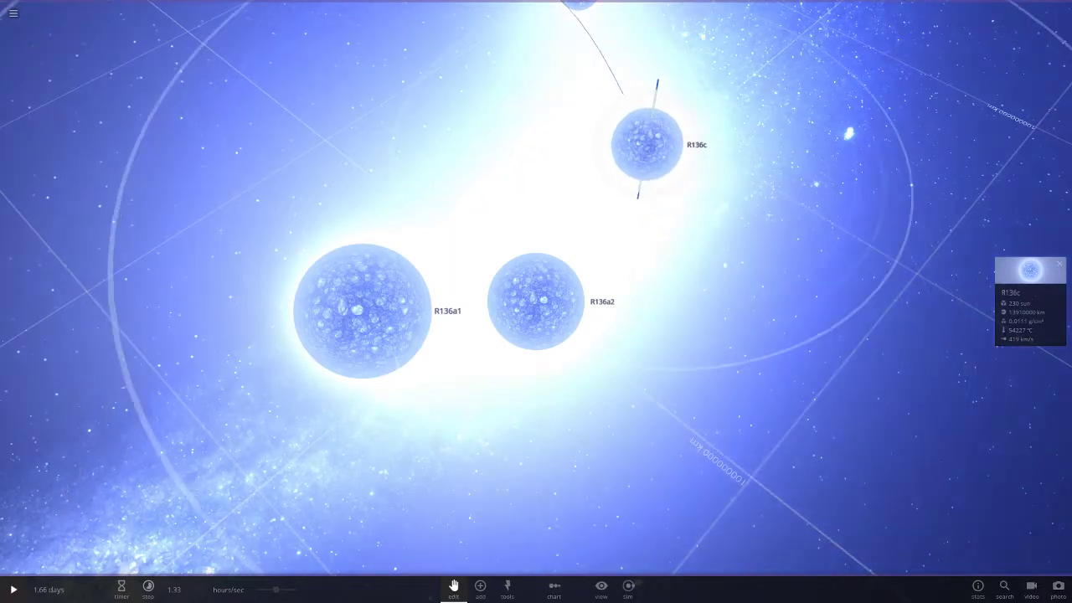
{"action": "scroll", "coordinate": [645, 143], "scroll_direction": "down", "scroll_amount": 4}
{"action": "left_click_drag", "start_coordinate": [876, 193], "coordinate": [584, 300]}
{"action": "left_click_drag", "start_coordinate": [581, 236], "coordinate": [657, 298]}
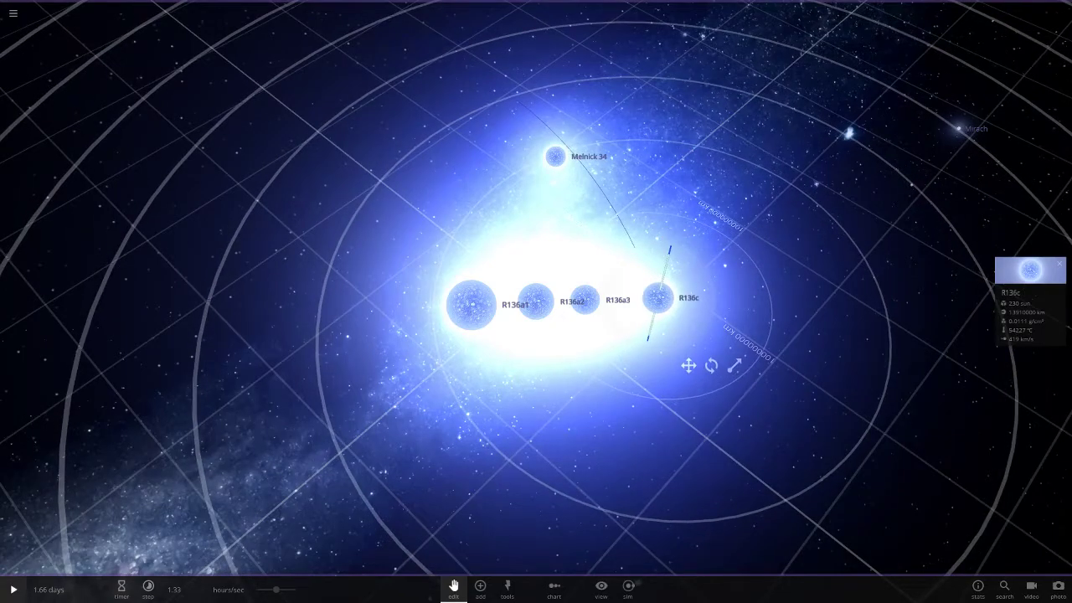
{"action": "left_click_drag", "start_coordinate": [555, 157], "coordinate": [722, 299]}
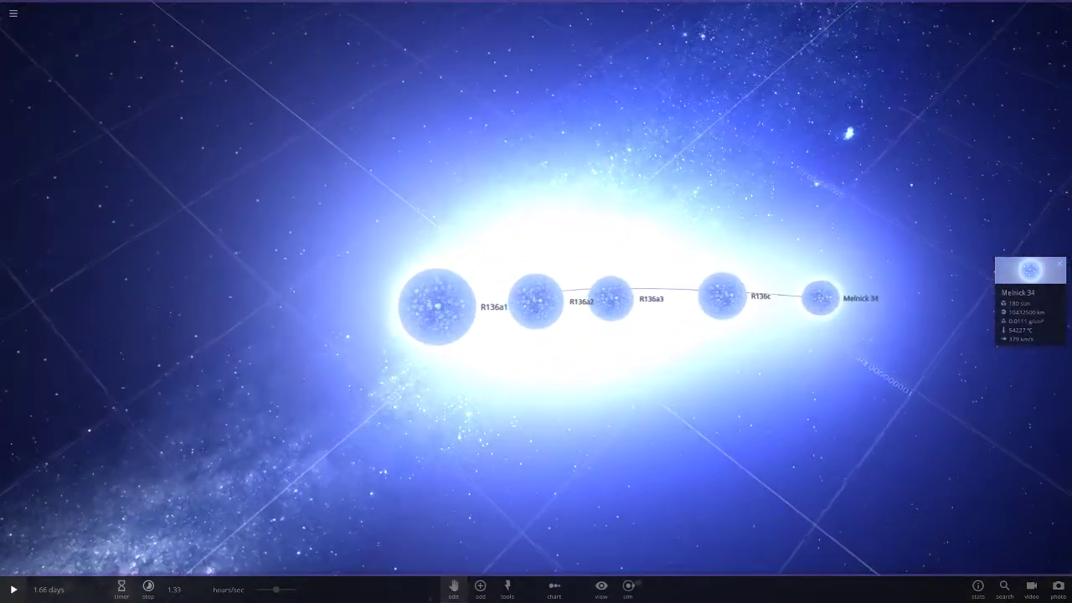
Add Eta Carinae A and Eta Carinae B behind the row of blue stars
{"action": "left_click", "coordinate": [479, 585]}
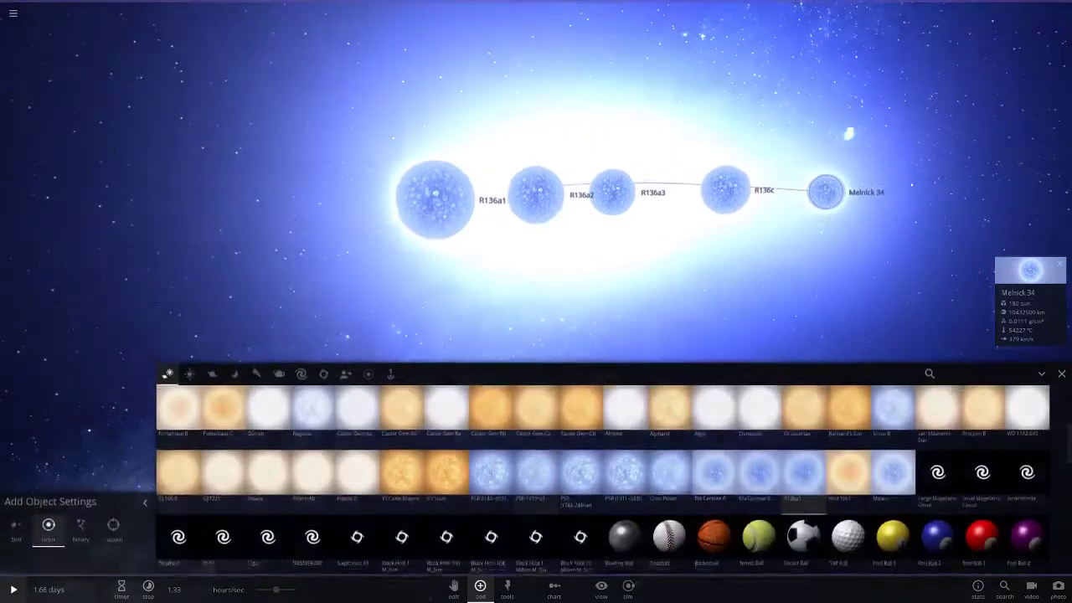
{"action": "left_click", "coordinate": [713, 469]}
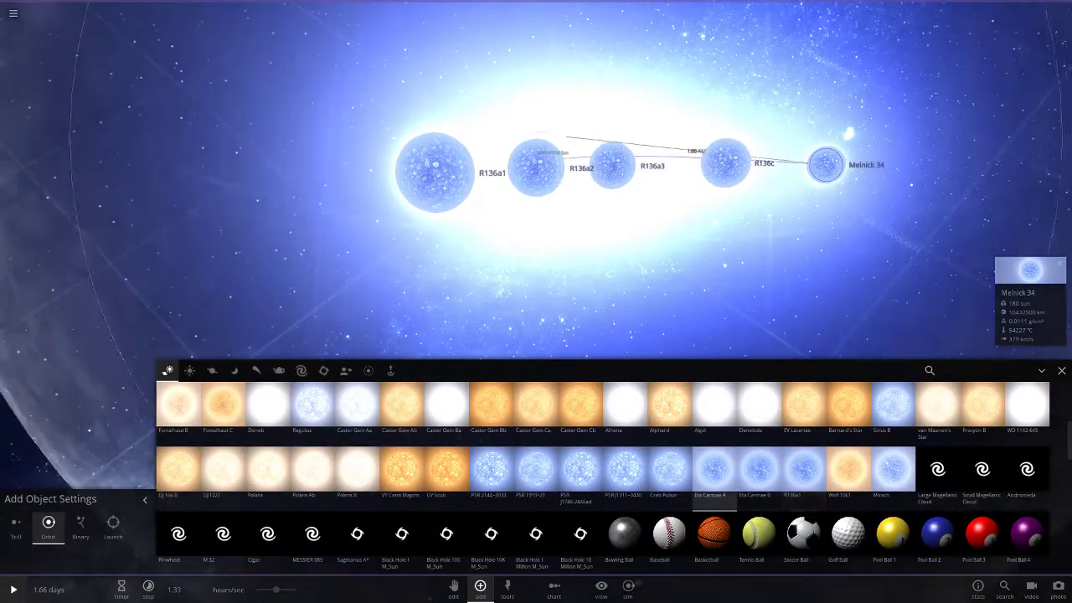
{"action": "scroll", "coordinate": [524, 52], "scroll_direction": "down", "scroll_amount": 5}
{"action": "left_click", "coordinate": [351, 10]}
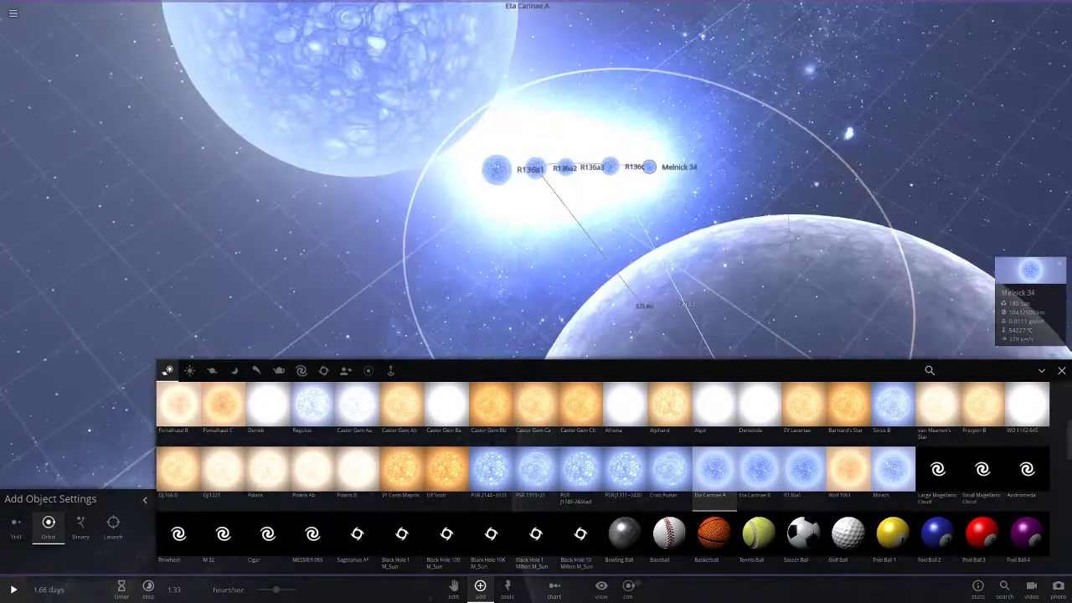
{"action": "left_click", "coordinate": [758, 471]}
{"action": "left_click", "coordinate": [636, 78]}
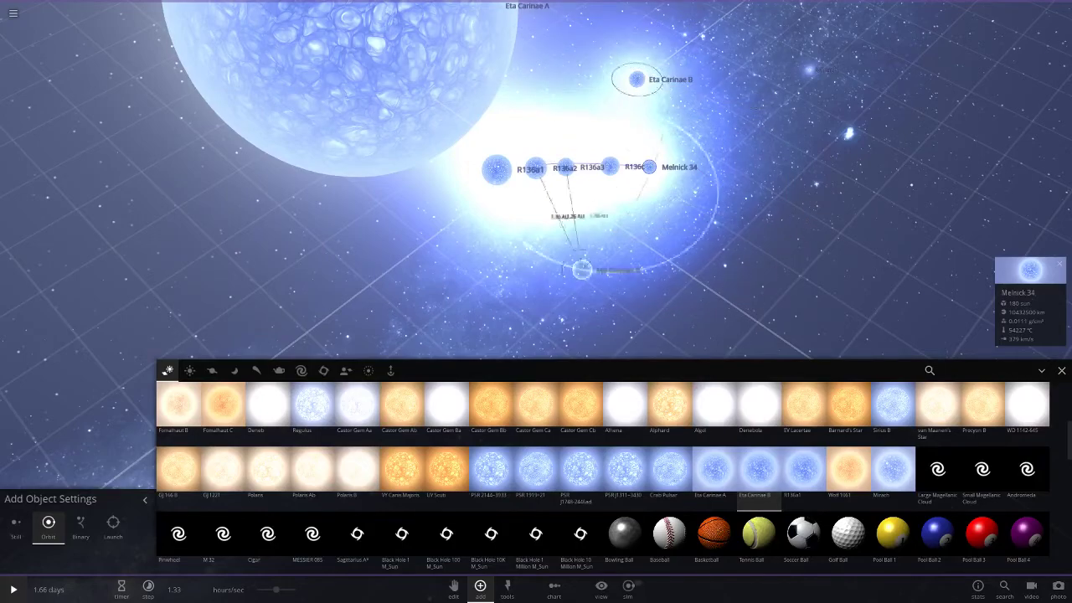
Add the custom Pistol Star from the user-made objects on the far side of the star row
{"action": "left_click", "coordinate": [345, 370]}
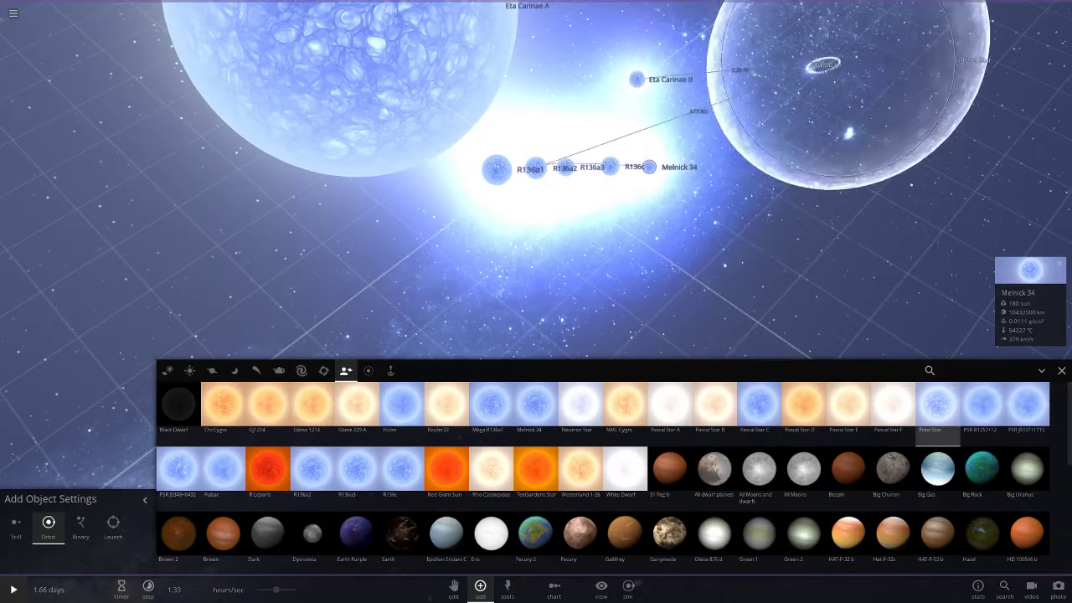
{"action": "left_click", "coordinate": [932, 160]}
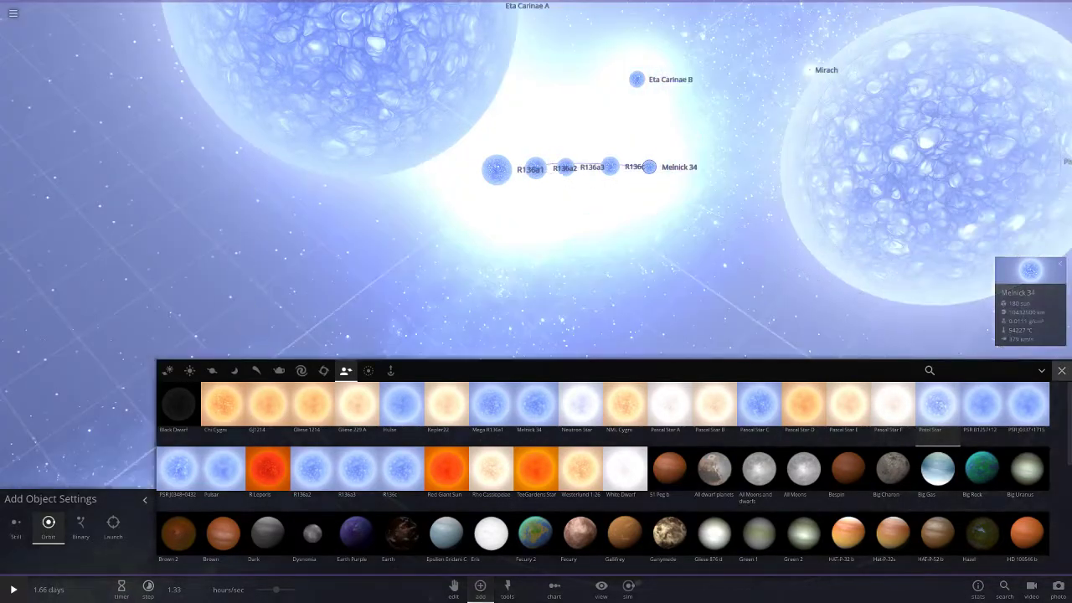
{"action": "left_click", "coordinate": [1062, 371]}
Compare the sizes of the R136 stars, Eta Carinae A and Pistol Star, and check the properties of Mirach and R136a3
{"action": "left_click", "coordinate": [1031, 302]}
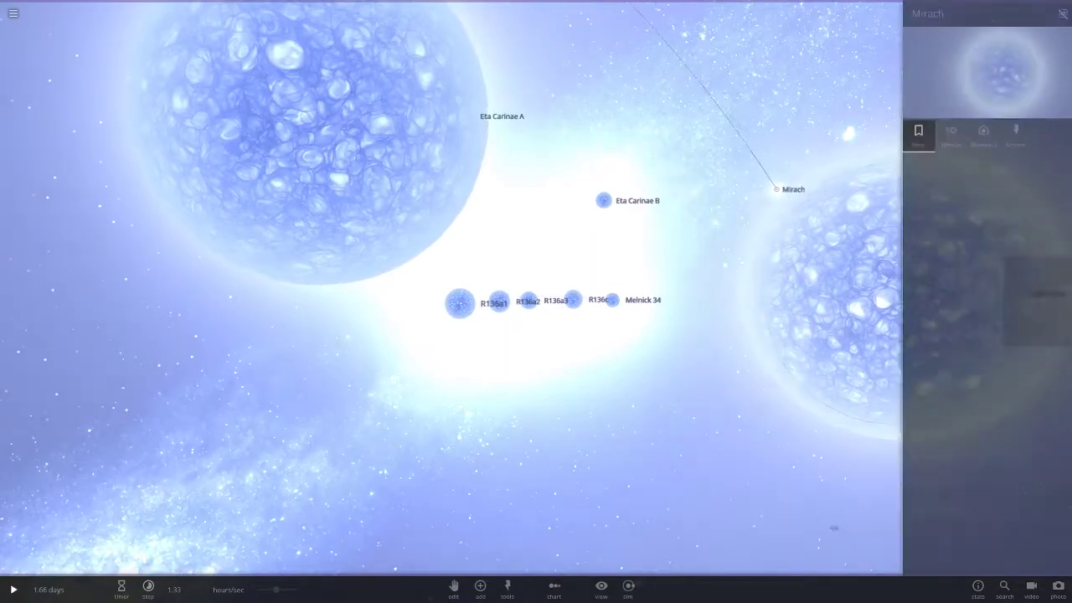
{"action": "scroll", "coordinate": [435, 302], "scroll_direction": "up", "scroll_amount": 2}
{"action": "scroll", "coordinate": [436, 301], "scroll_direction": "down", "scroll_amount": 3}
{"action": "left_click_drag", "start_coordinate": [435, 377], "coordinate": [511, 268]}
{"action": "scroll", "coordinate": [436, 301], "scroll_direction": "down", "scroll_amount": 5}
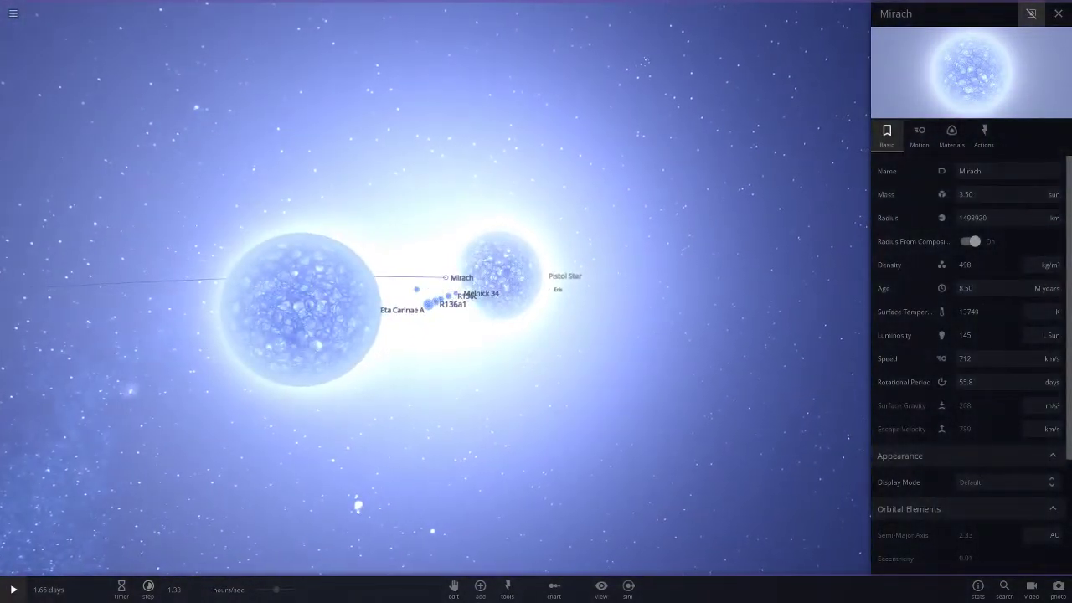
{"action": "left_click", "coordinate": [1058, 14]}
{"action": "left_click_drag", "start_coordinate": [637, 251], "coordinate": [536, 335]}
{"action": "scroll", "coordinate": [535, 301], "scroll_direction": "up", "scroll_amount": 5}
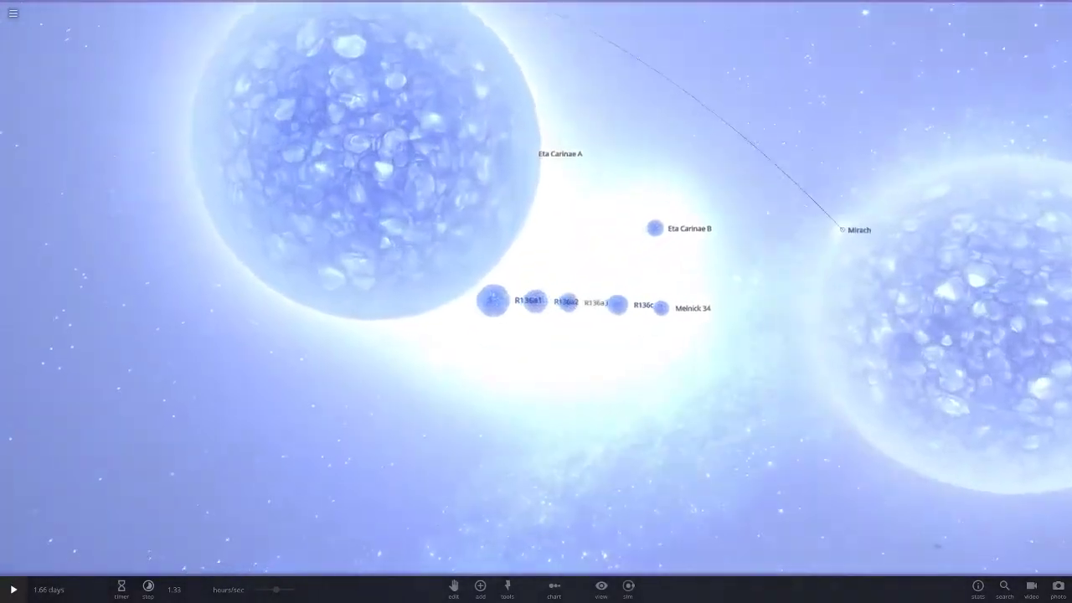
{"action": "scroll", "coordinate": [535, 301], "scroll_direction": "up", "scroll_amount": 5}
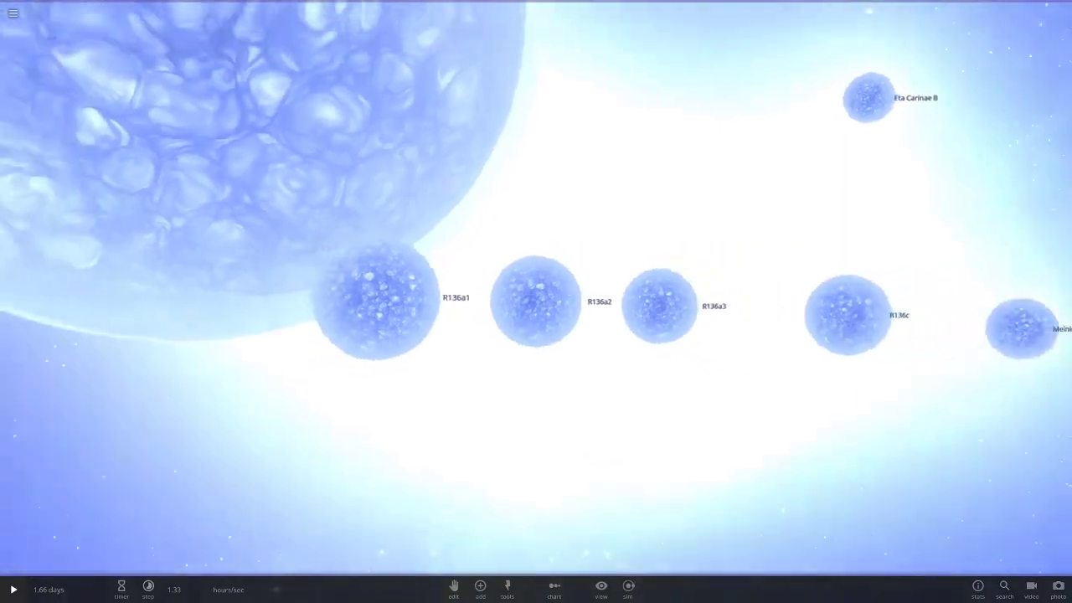
{"action": "scroll", "coordinate": [536, 302], "scroll_direction": "down", "scroll_amount": 4}
{"action": "left_click_drag", "start_coordinate": [536, 301], "coordinate": [586, 260]}
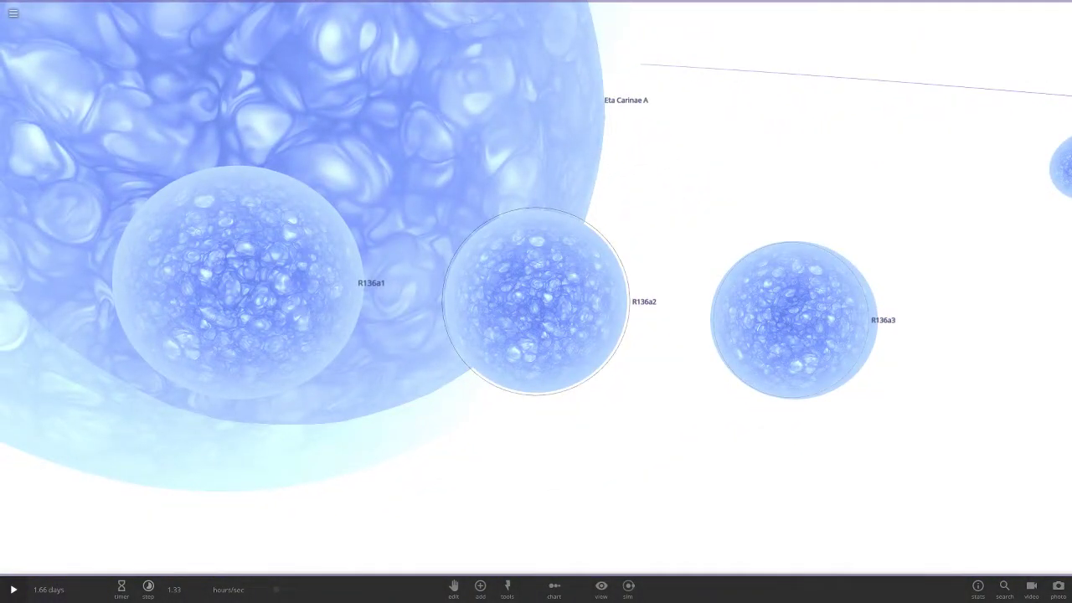
{"action": "left_click", "coordinate": [794, 320]}
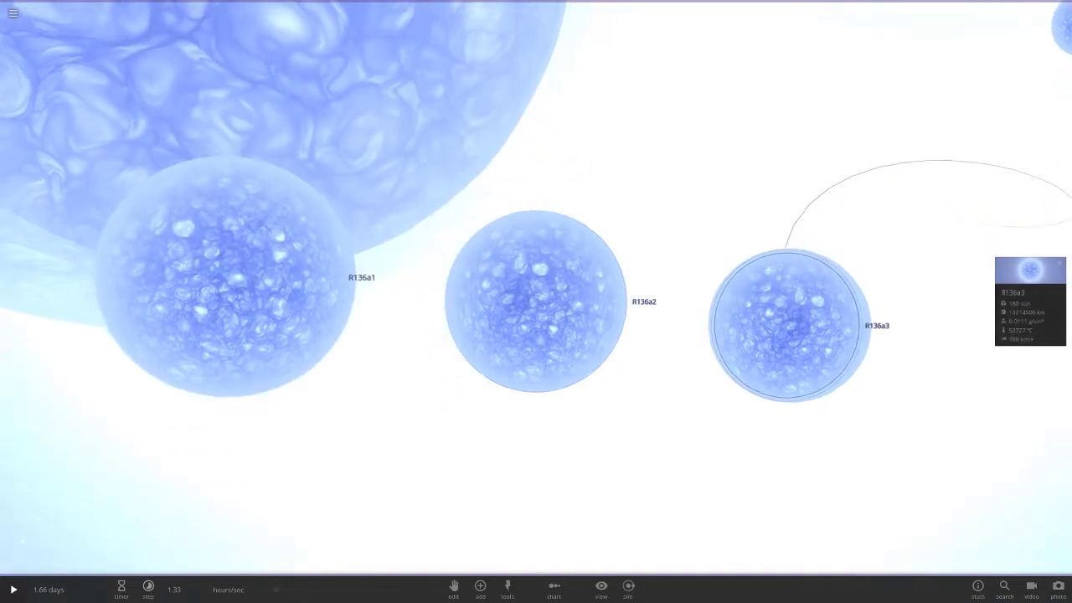
Check the properties of R136a3 and R136a2 and compare their sizes within the row of blue stars
{"action": "left_click", "coordinate": [1033, 293]}
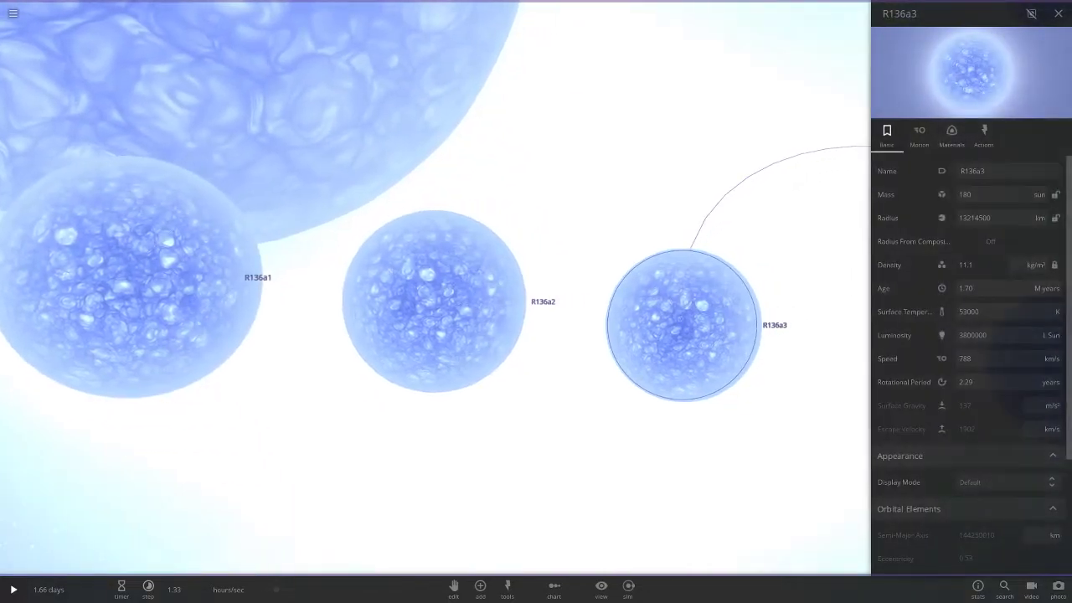
{"action": "left_click", "coordinate": [435, 301]}
{"action": "scroll", "coordinate": [436, 301], "scroll_direction": "down", "scroll_amount": 3}
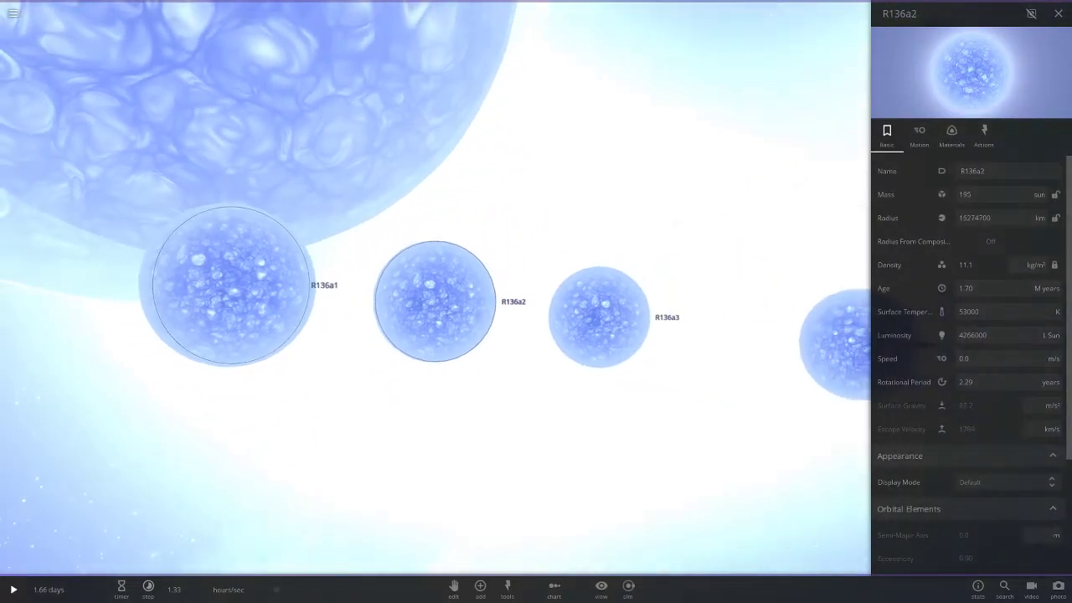
{"action": "scroll", "coordinate": [436, 301], "scroll_direction": "down", "scroll_amount": 8}
{"action": "left_click", "coordinate": [436, 419]}
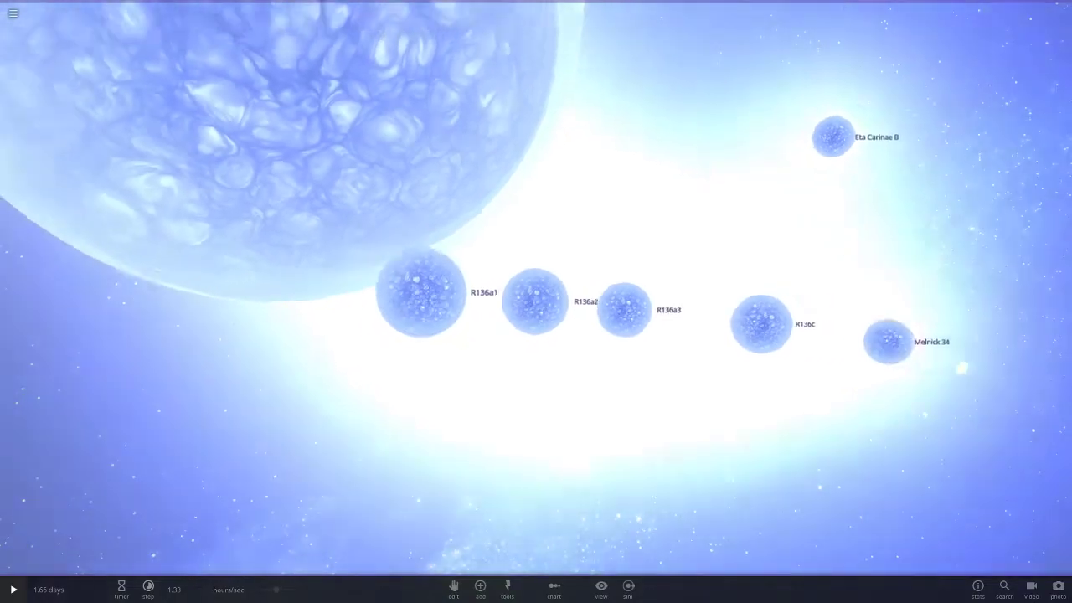
Check the properties of Eta Carinae A, Eta Carinae B and R136a1 and compare their sizes from several distances
{"action": "left_click", "coordinate": [365, 150]}
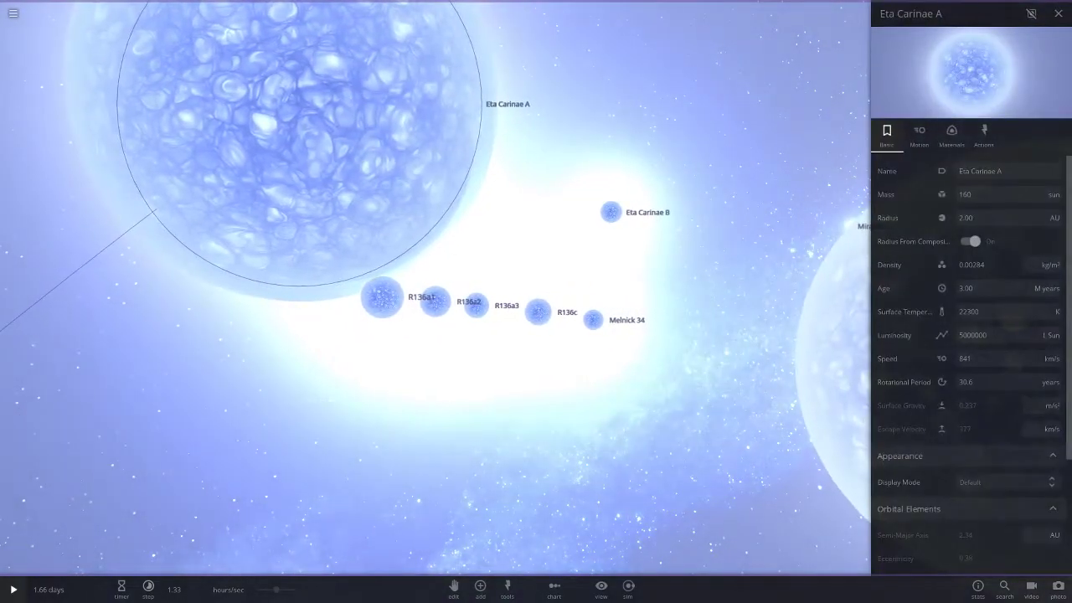
{"action": "scroll", "coordinate": [611, 211], "scroll_direction": "down", "scroll_amount": 3}
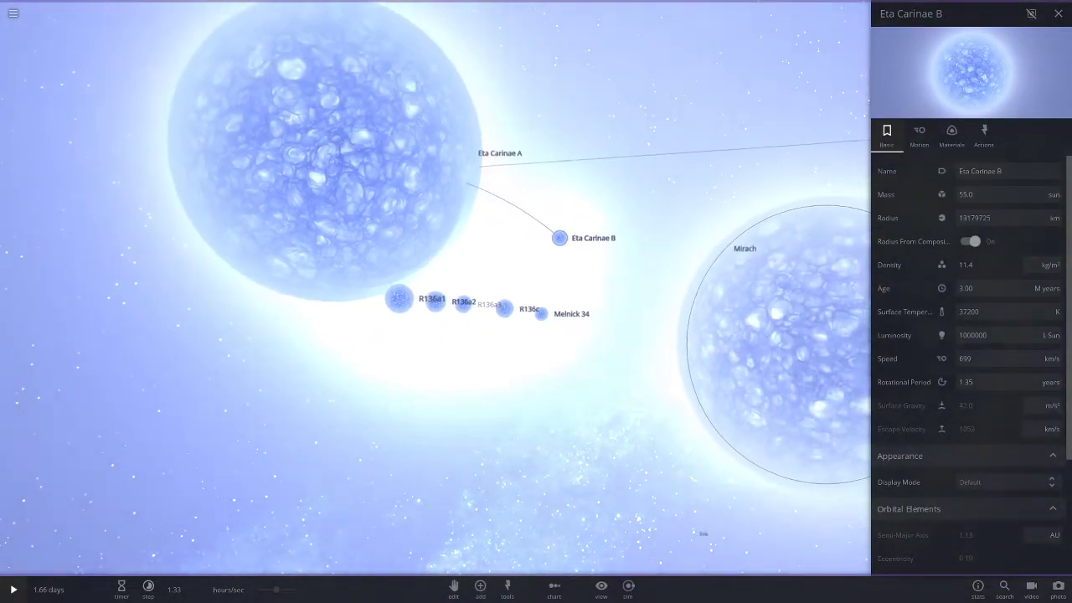
{"action": "left_click", "coordinate": [787, 335]}
{"action": "double_click", "coordinate": [399, 298]}
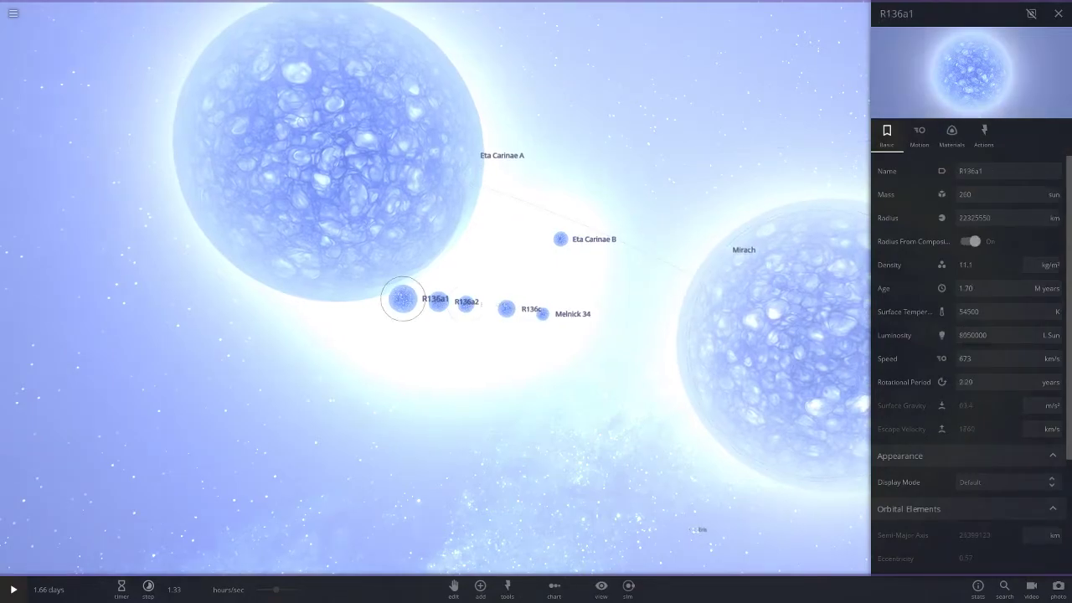
{"action": "scroll", "coordinate": [399, 299], "scroll_direction": "down", "scroll_amount": 2}
{"action": "left_click_drag", "start_coordinate": [399, 299], "coordinate": [410, 418]}
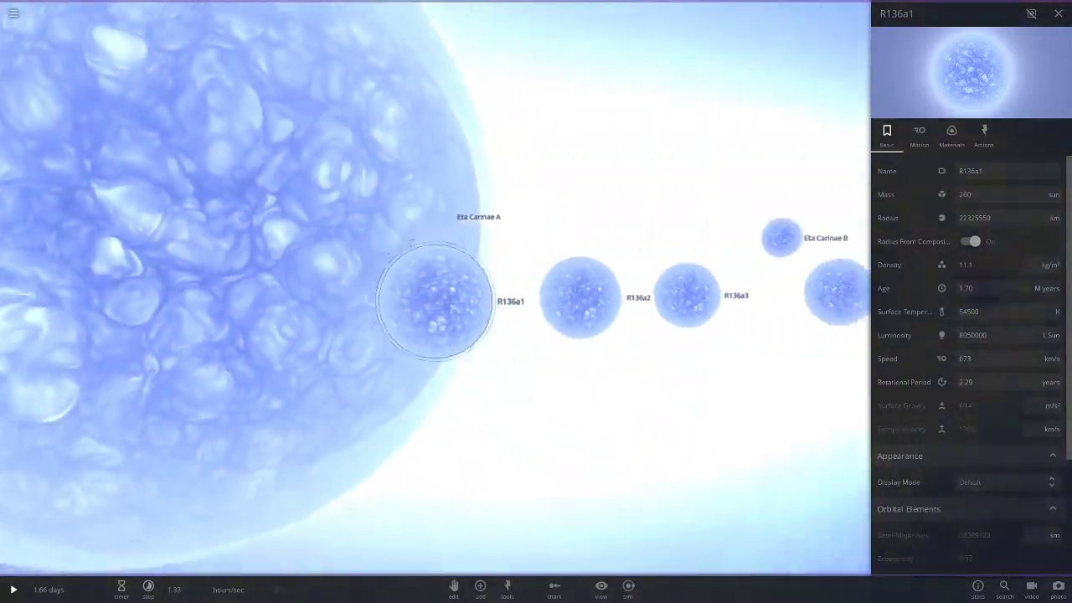
{"action": "scroll", "coordinate": [436, 301], "scroll_direction": "down", "scroll_amount": 5}
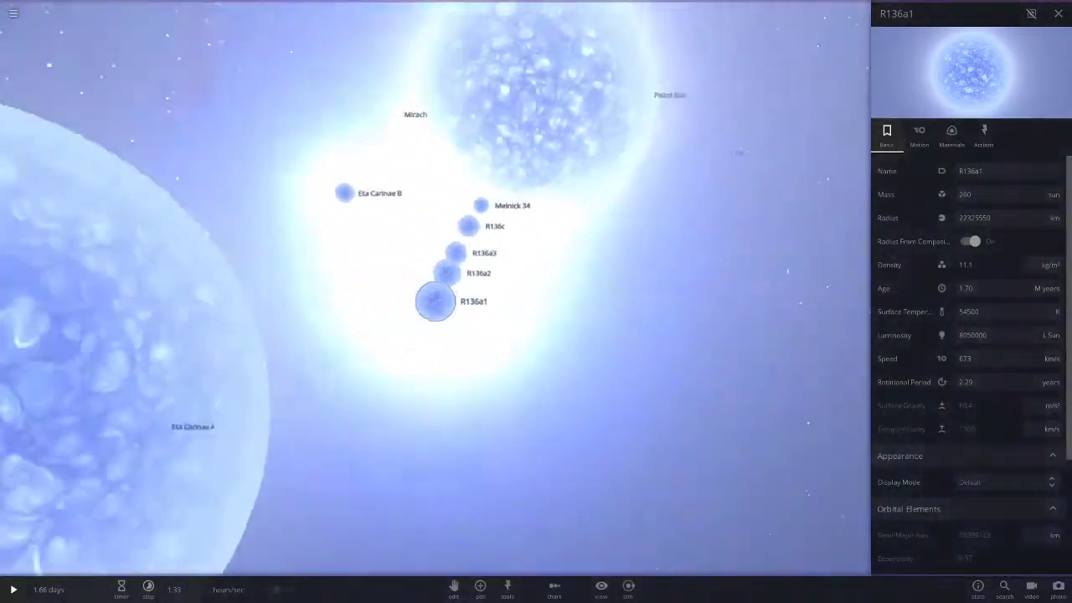
Select Pluto near Pistol Star and start the simulation
{"action": "scroll", "coordinate": [435, 302], "scroll_direction": "up", "scroll_amount": 5}
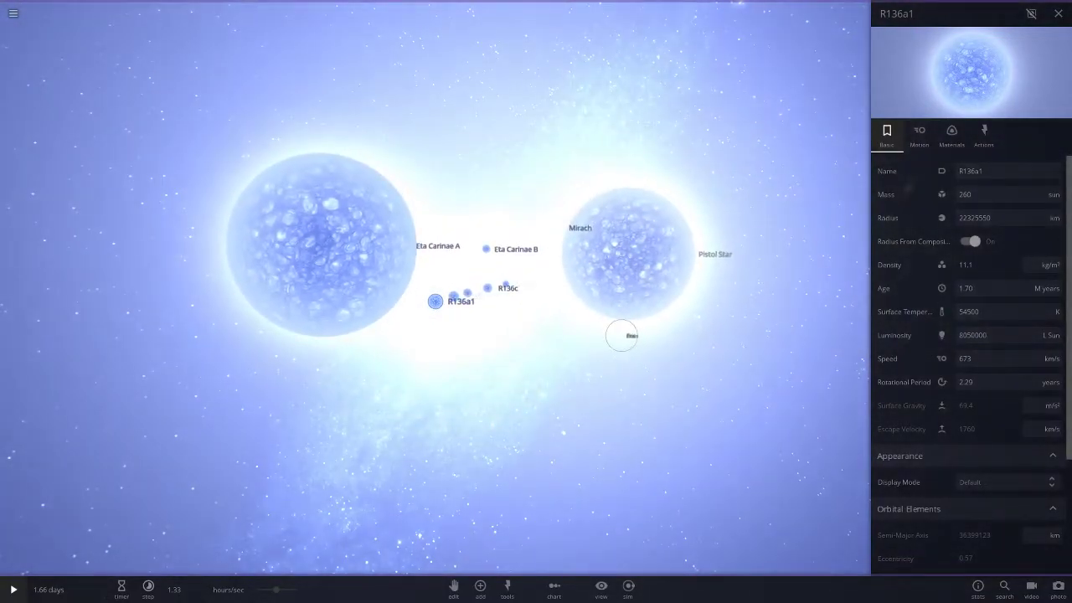
{"action": "left_click", "coordinate": [621, 336]}
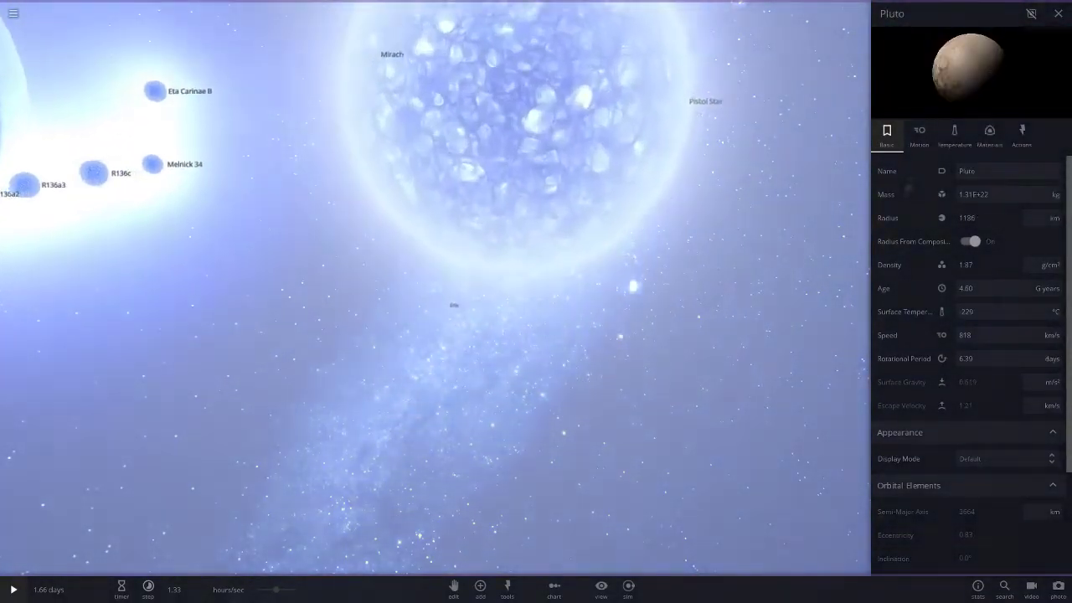
{"action": "key", "text": "space"}
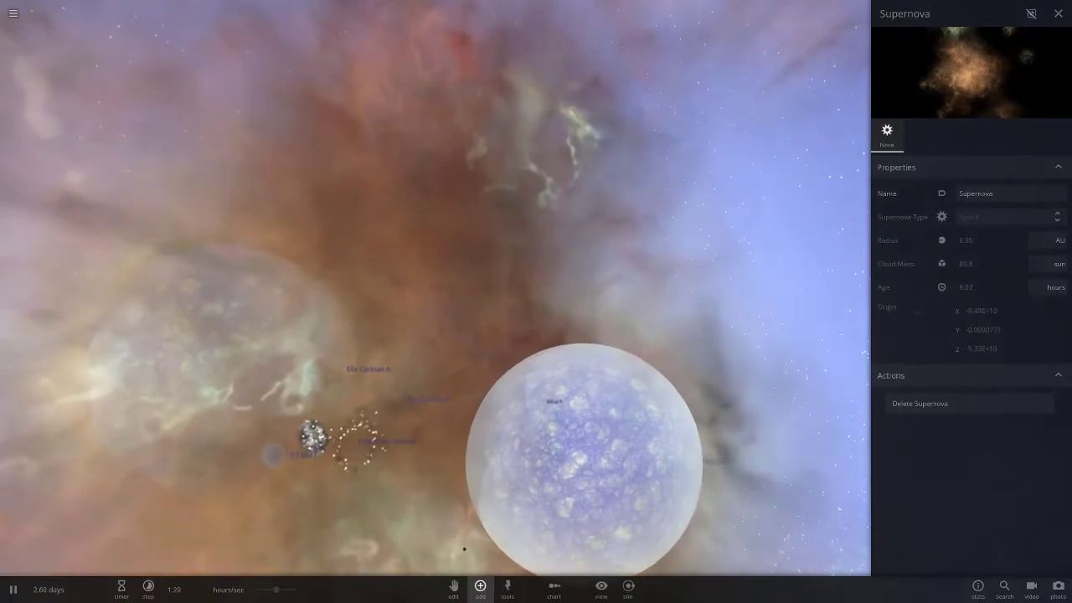
Browse the user-made planets and moons through to the end of the collection
{"action": "left_click", "coordinate": [479, 590]}
{"action": "scroll", "coordinate": [492, 534], "scroll_direction": "down", "scroll_amount": 4}
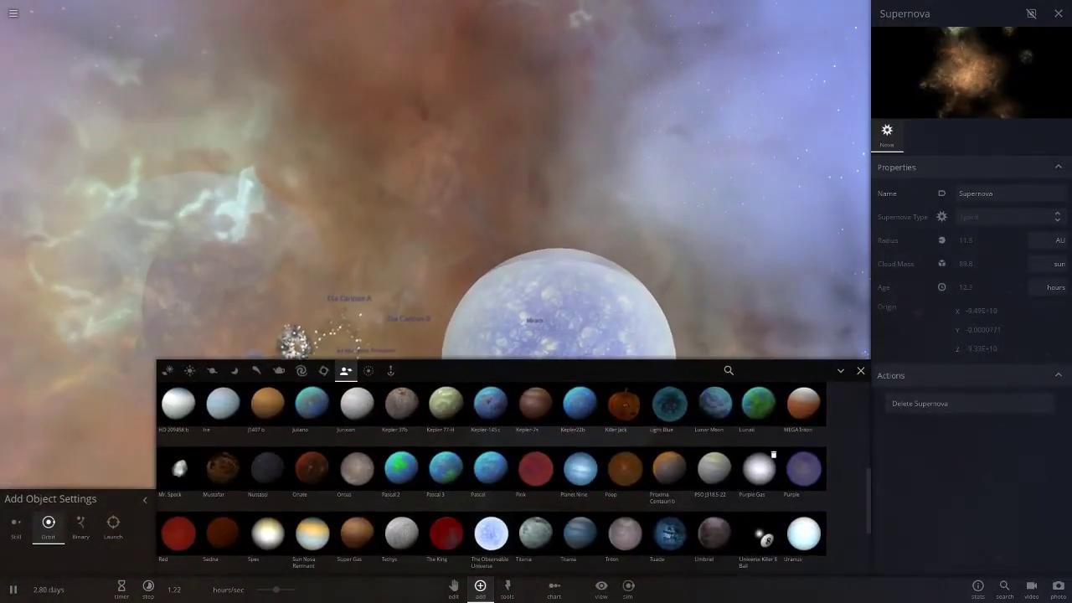
{"action": "scroll", "coordinate": [728, 456], "scroll_direction": "down", "scroll_amount": 1}
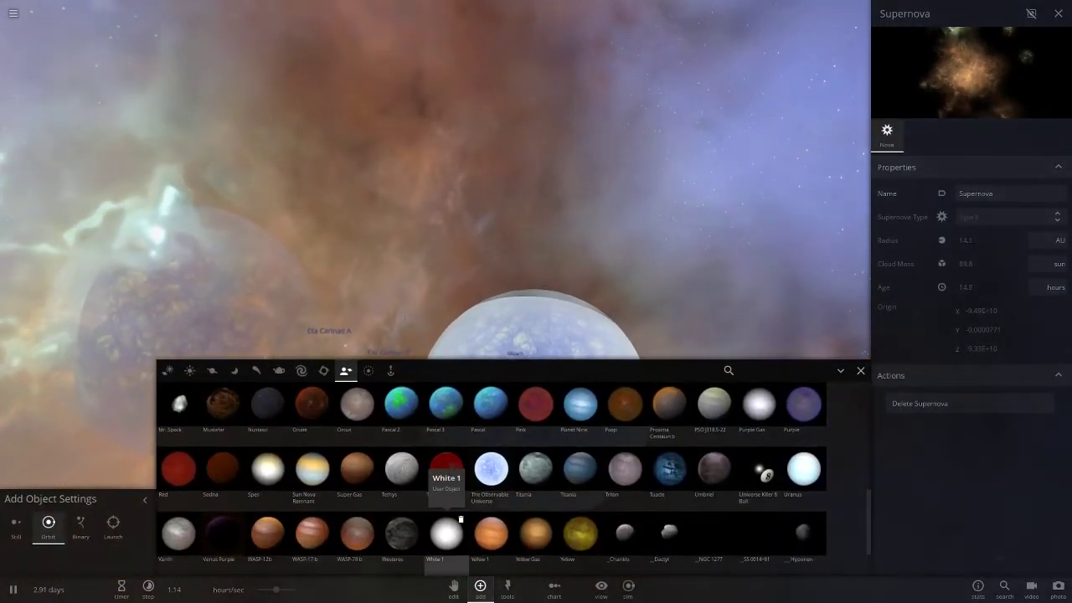
{"action": "scroll", "coordinate": [452, 523], "scroll_direction": "down", "scroll_amount": 1}
{"action": "scroll", "coordinate": [435, 180], "scroll_direction": "down", "scroll_amount": 5}
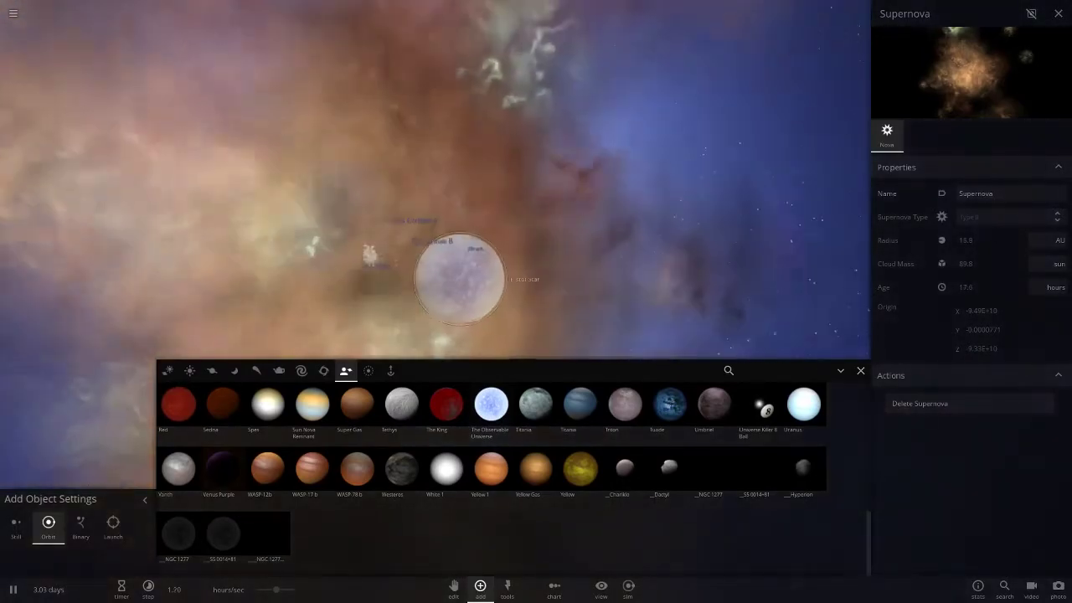
{"action": "left_click", "coordinate": [861, 370]}
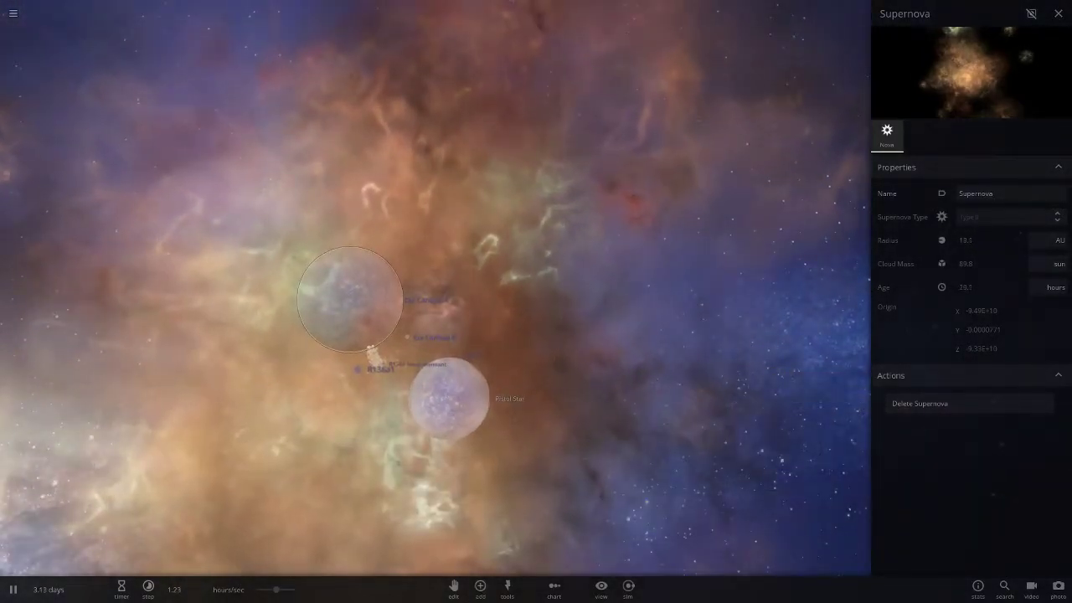
Examine Eta Carinae A and R136a1 inside the supernova clouds
{"action": "double_click", "coordinate": [352, 289]}
{"action": "left_click_drag", "start_coordinate": [352, 289], "coordinate": [383, 194]}
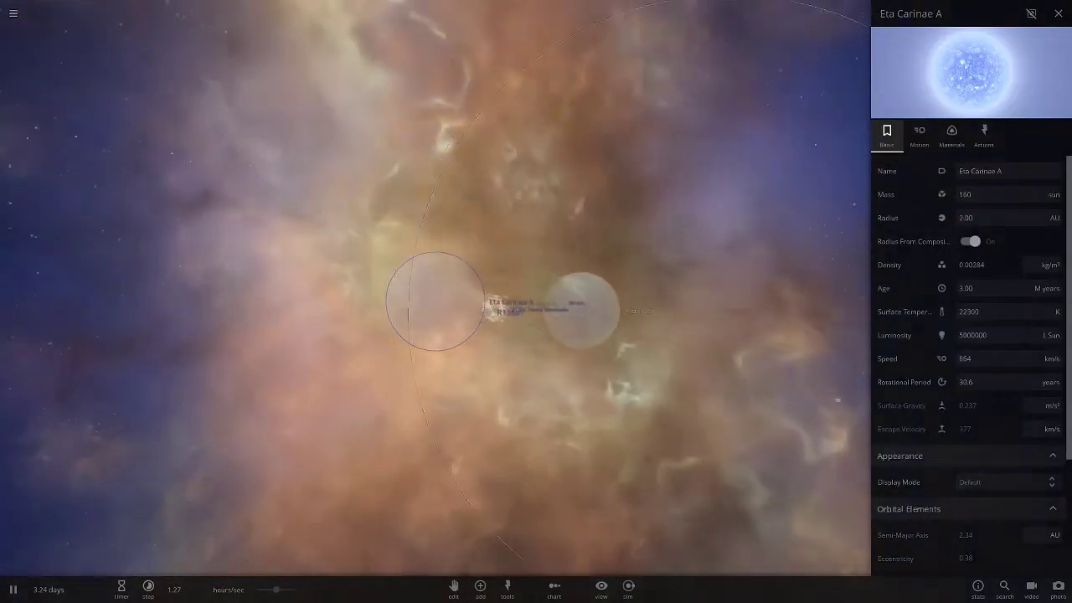
{"action": "double_click", "coordinate": [496, 308]}
{"action": "scroll", "coordinate": [494, 308], "scroll_direction": "up", "scroll_amount": 3}
Review the custom stars at the beginning of the user-made object collection
{"action": "left_click", "coordinate": [480, 590]}
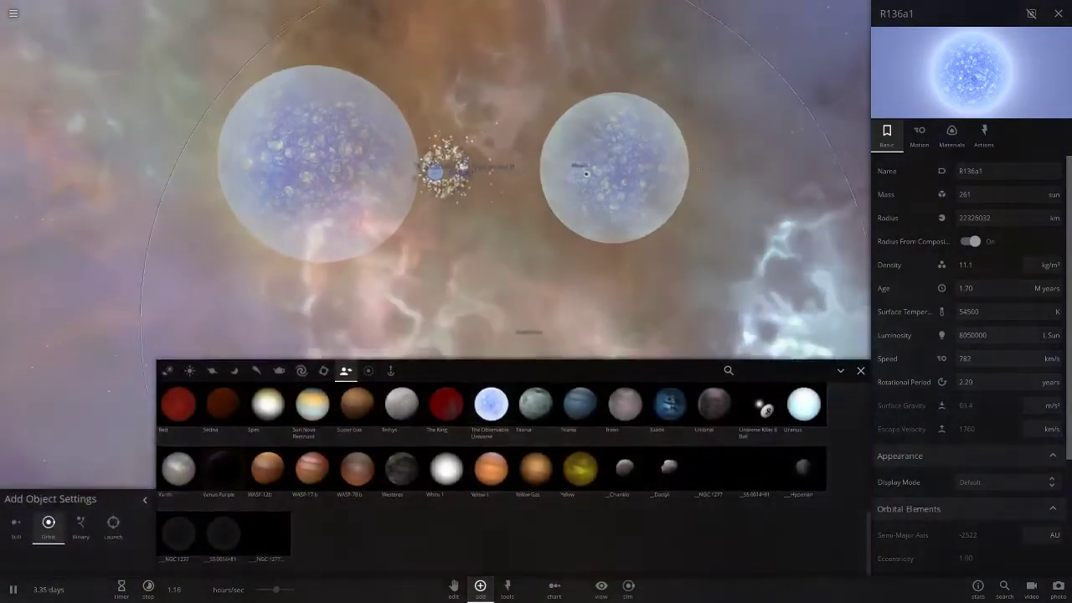
{"action": "scroll", "coordinate": [494, 251], "scroll_direction": "down", "scroll_amount": 2}
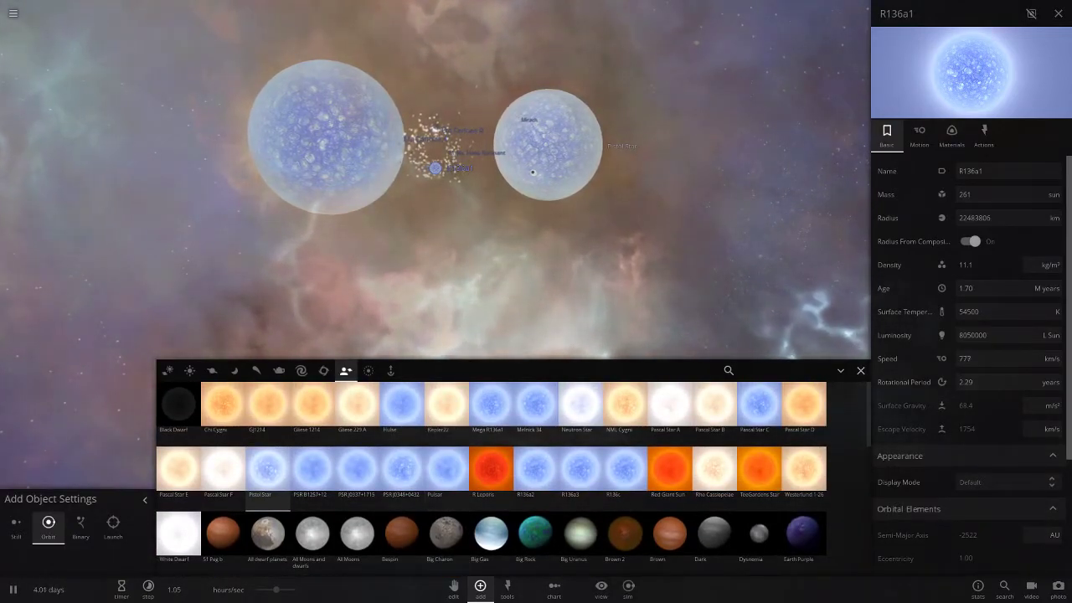
{"action": "left_click", "coordinate": [860, 370]}
Examine the nova remnants and debris between Eta Carinae A and Pistol Star from several angles and distances
{"action": "left_click_drag", "start_coordinate": [602, 335], "coordinate": [734, 316]}
{"action": "scroll", "coordinate": [496, 285], "scroll_direction": "up", "scroll_amount": 5}
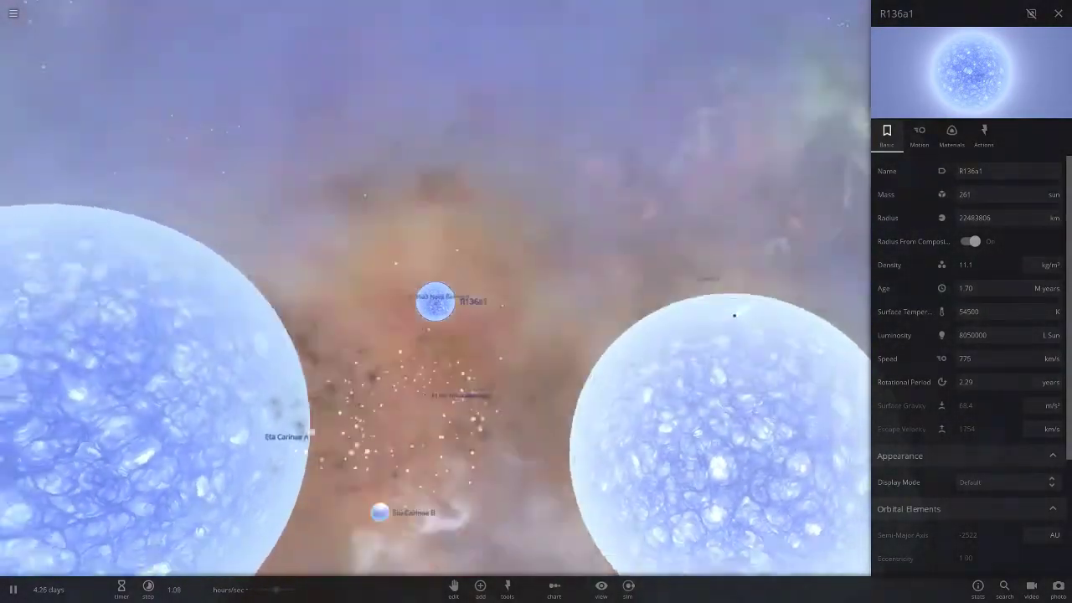
{"action": "scroll", "coordinate": [642, 112], "scroll_direction": "down", "scroll_amount": 5}
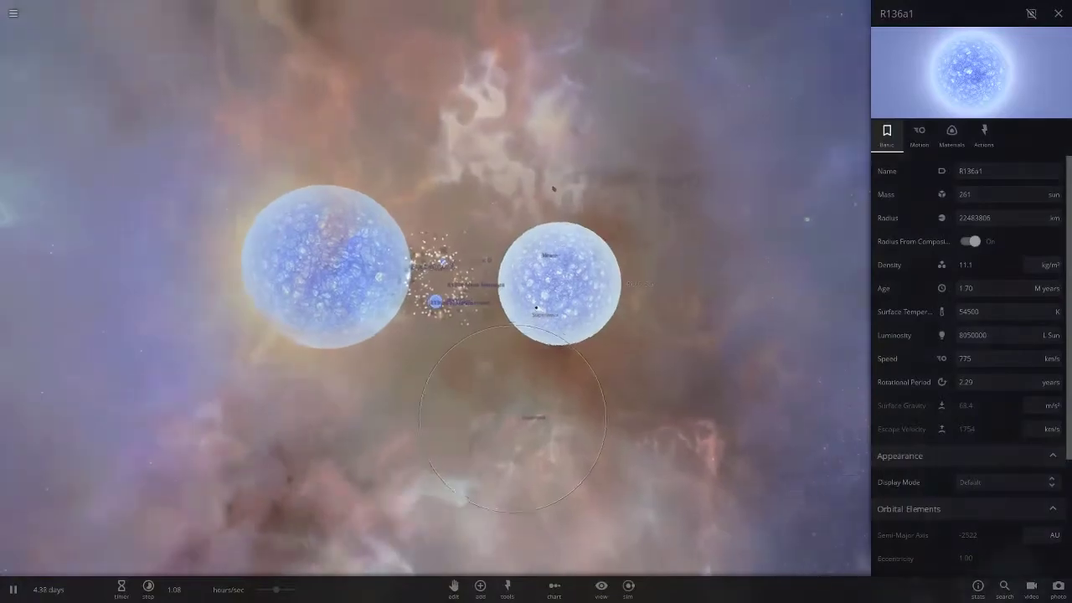
{"action": "left_click_drag", "start_coordinate": [552, 252], "coordinate": [586, 226]}
{"action": "left_click_drag", "start_coordinate": [492, 560], "coordinate": [595, 138]}
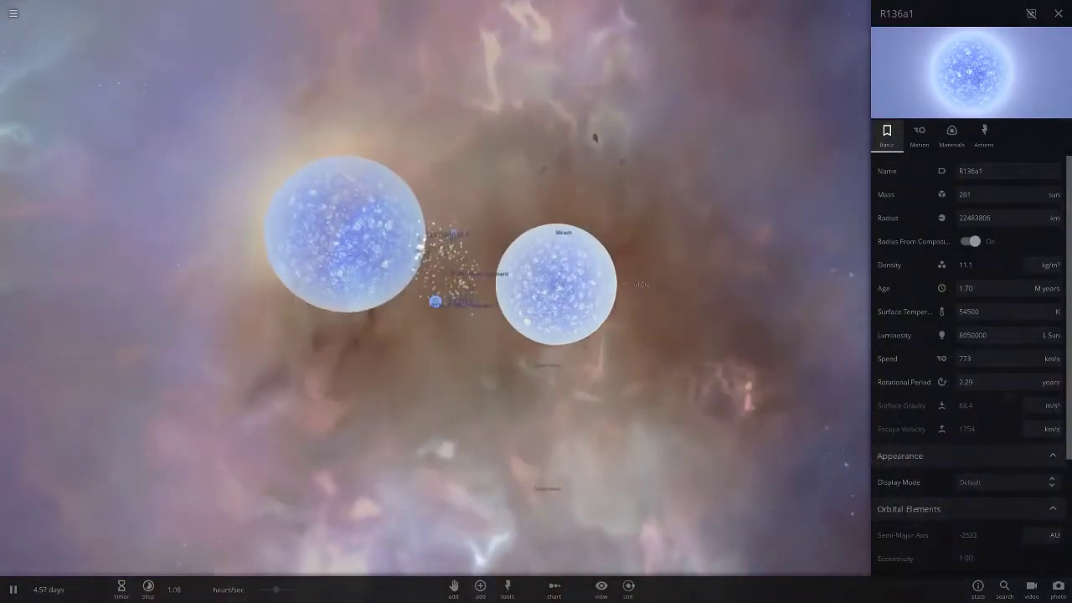
Clear the supernova particles and raise the simulation speed to about 3 days/sec
{"action": "mouse_move", "coordinate": [148, 590]}
{"action": "left_click", "coordinate": [322, 563]}
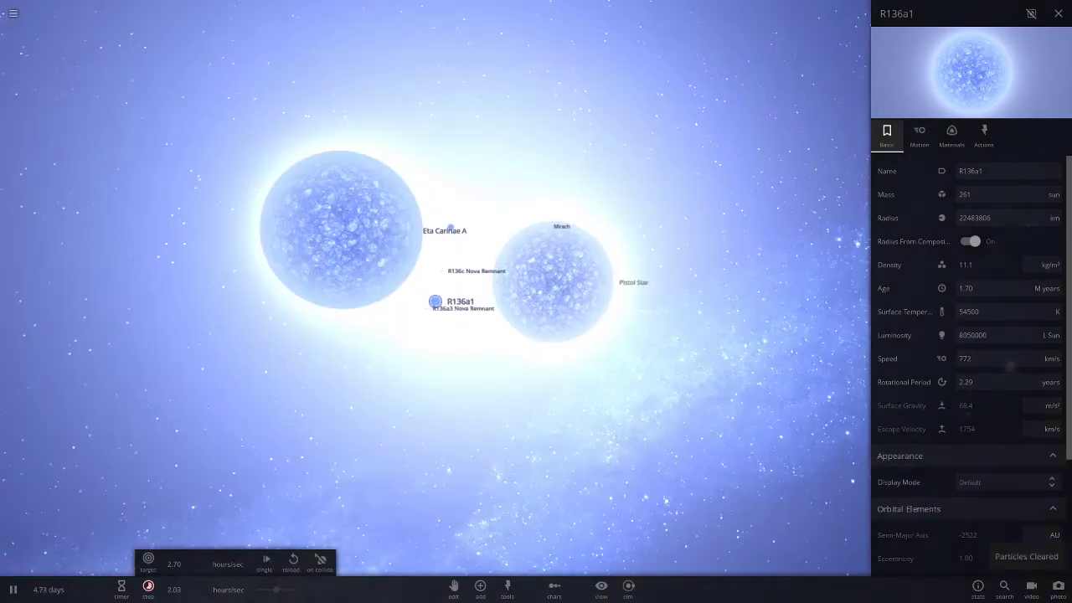
{"action": "scroll", "coordinate": [435, 302], "scroll_direction": "up", "scroll_amount": 3}
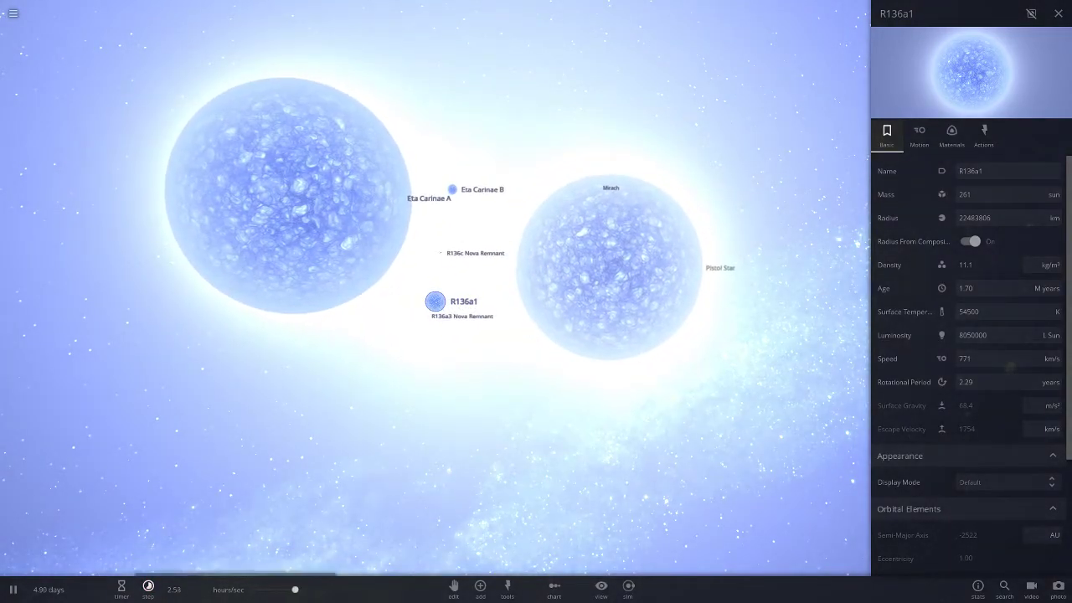
{"action": "mouse_move", "coordinate": [295, 589]}
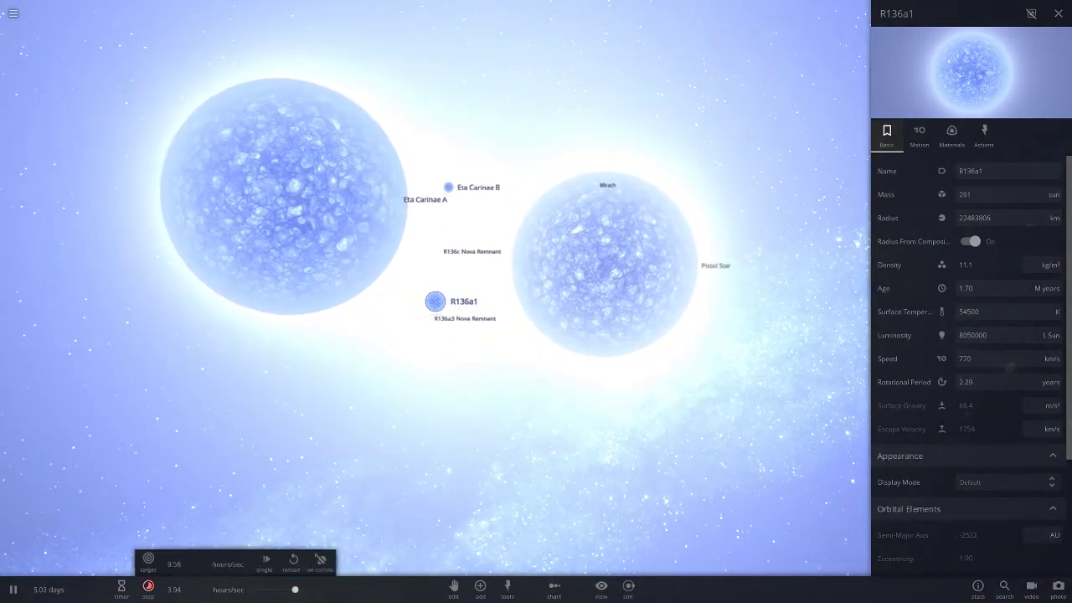
{"action": "left_click_drag", "start_coordinate": [295, 589], "coordinate": [295, 590]}
{"action": "scroll", "coordinate": [435, 302], "scroll_direction": "down", "scroll_amount": 5}
Pause the simulation and inspect the fragment beside Pistol Star
{"action": "key", "text": "Escape"}
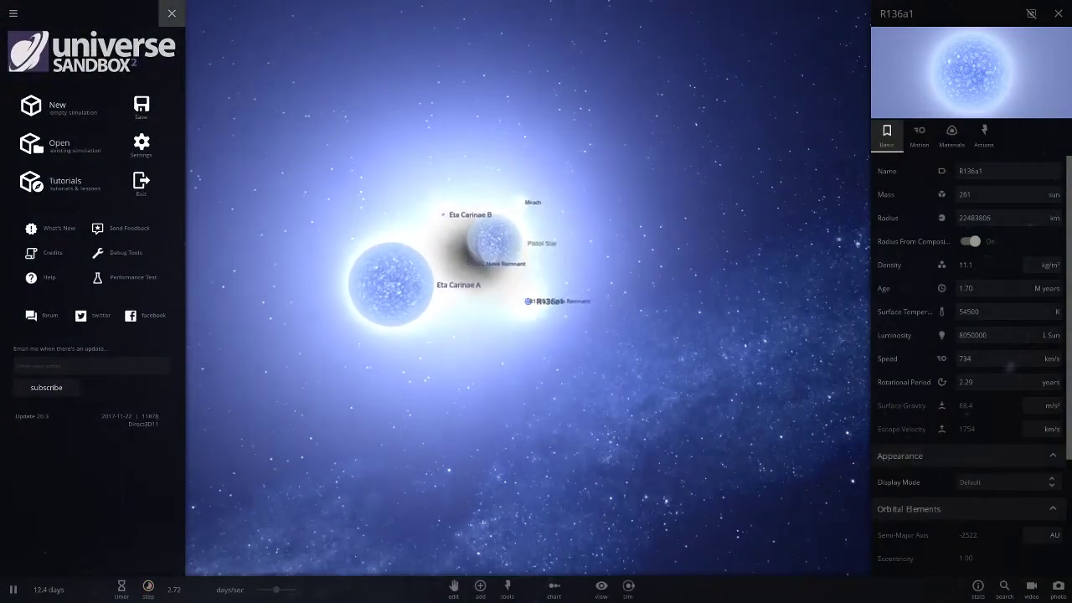
{"action": "key", "text": "Escape"}
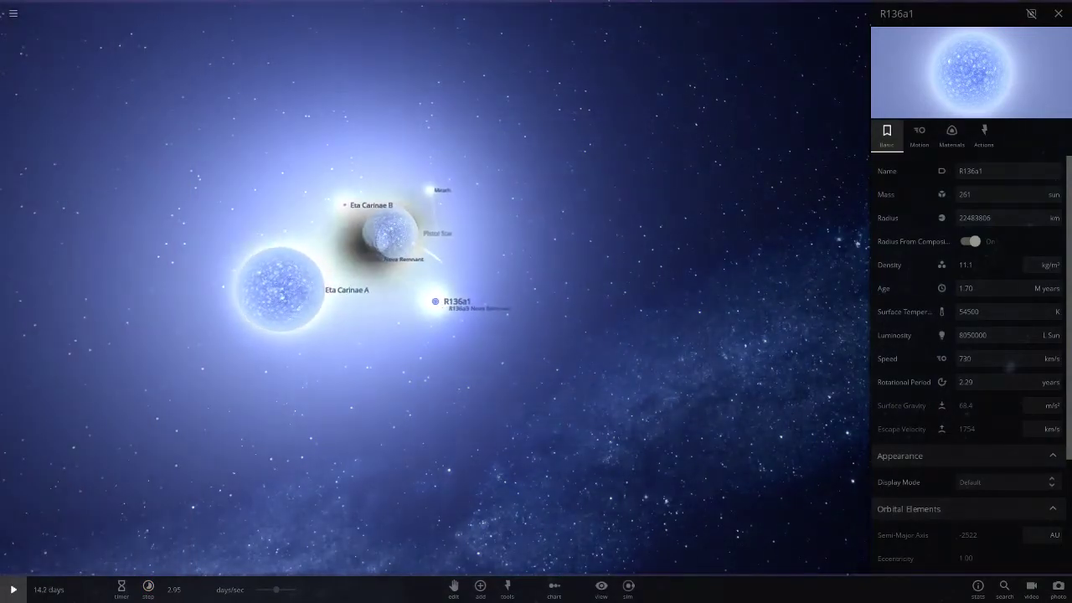
{"action": "left_click", "coordinate": [431, 253]}
{"action": "scroll", "coordinate": [436, 288], "scroll_direction": "up", "scroll_amount": 4}
{"action": "scroll", "coordinate": [435, 288], "scroll_direction": "down", "scroll_amount": 3}
{"action": "left_click_drag", "start_coordinate": [435, 335], "coordinate": [503, 281]}
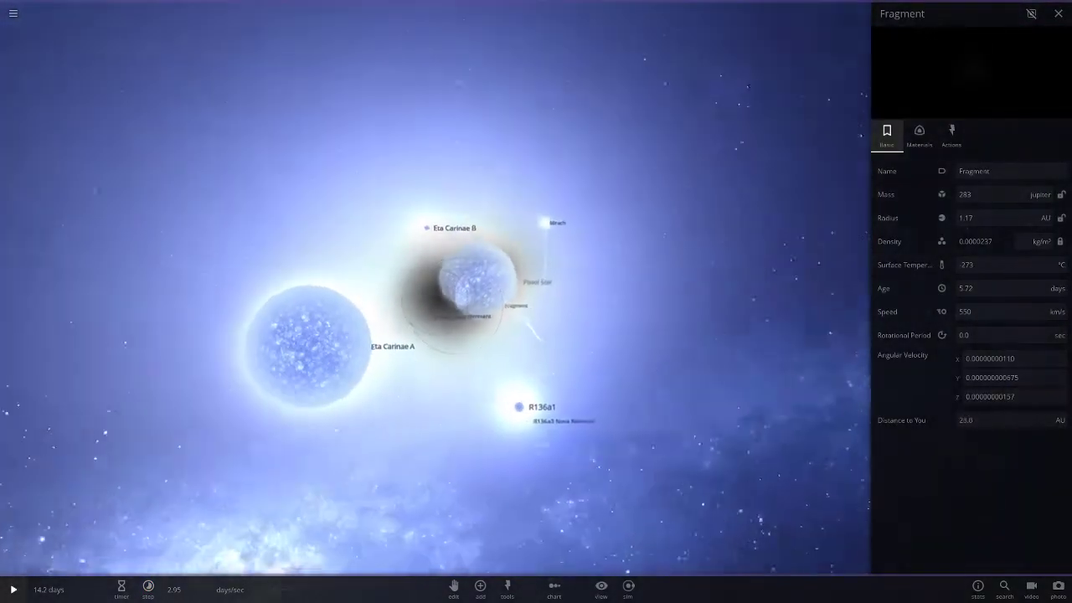
Halt all velocities in the simulation, and resume it at a higher days-per-second speed
{"action": "left_click", "coordinate": [507, 586]}
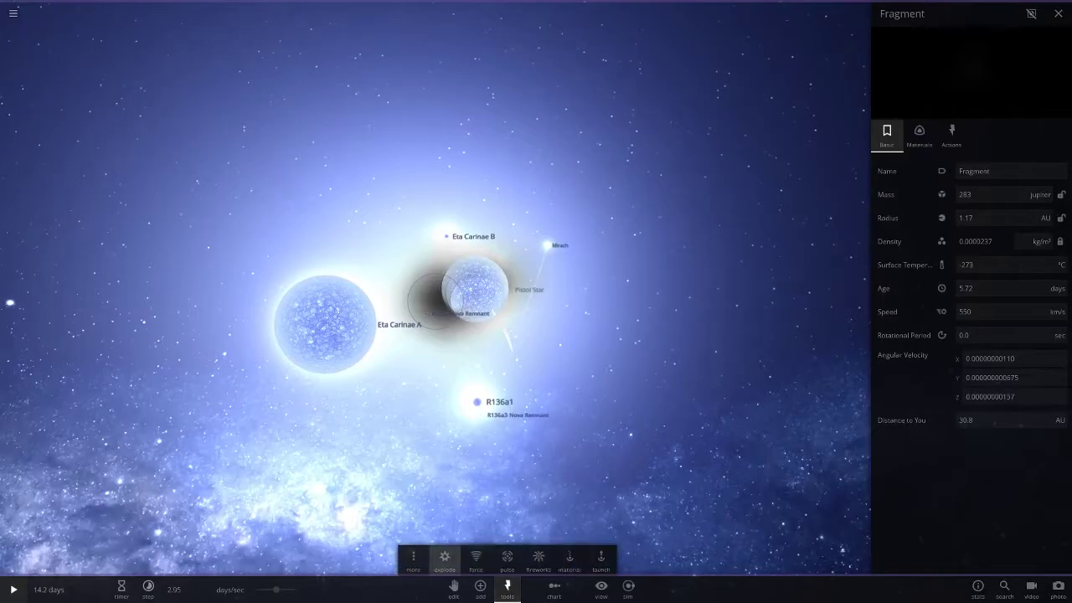
{"action": "left_click", "coordinate": [413, 558]}
{"action": "left_click", "coordinate": [121, 40]}
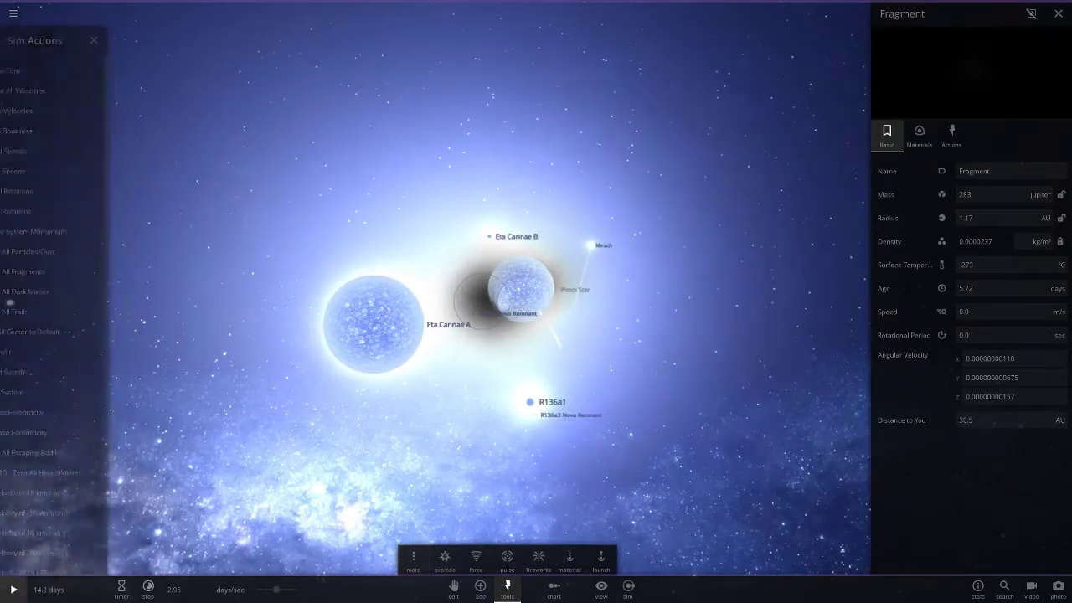
{"action": "key", "text": "space"}
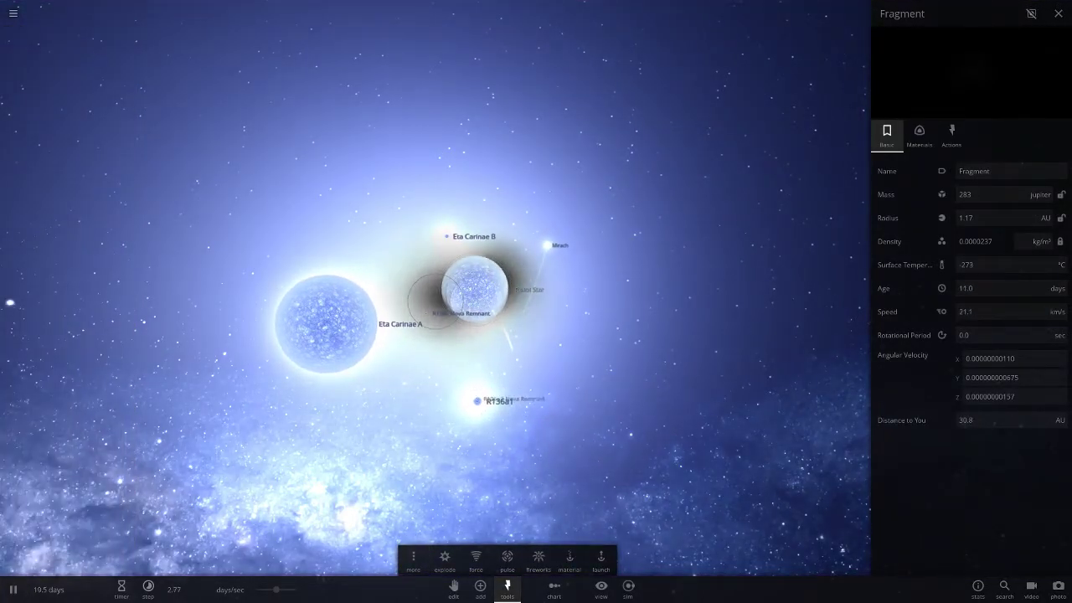
{"action": "left_click_drag", "start_coordinate": [278, 590], "coordinate": [294, 590]}
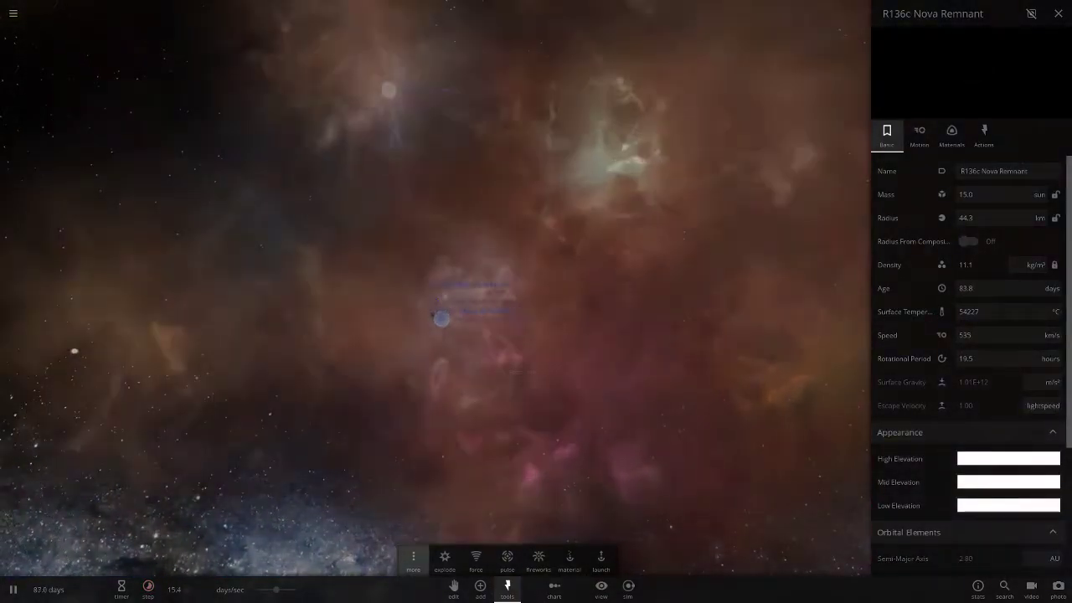
Halt all velocities again while the simulation runs, and check the properties of Mirach
{"action": "left_click", "coordinate": [413, 561]}
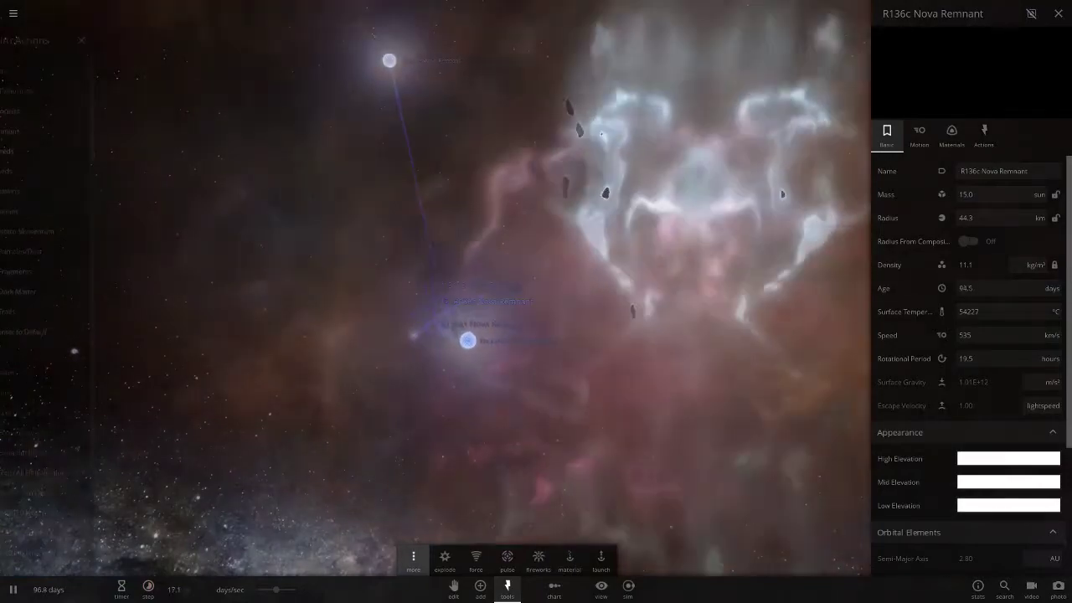
{"action": "left_click", "coordinate": [66, 111]}
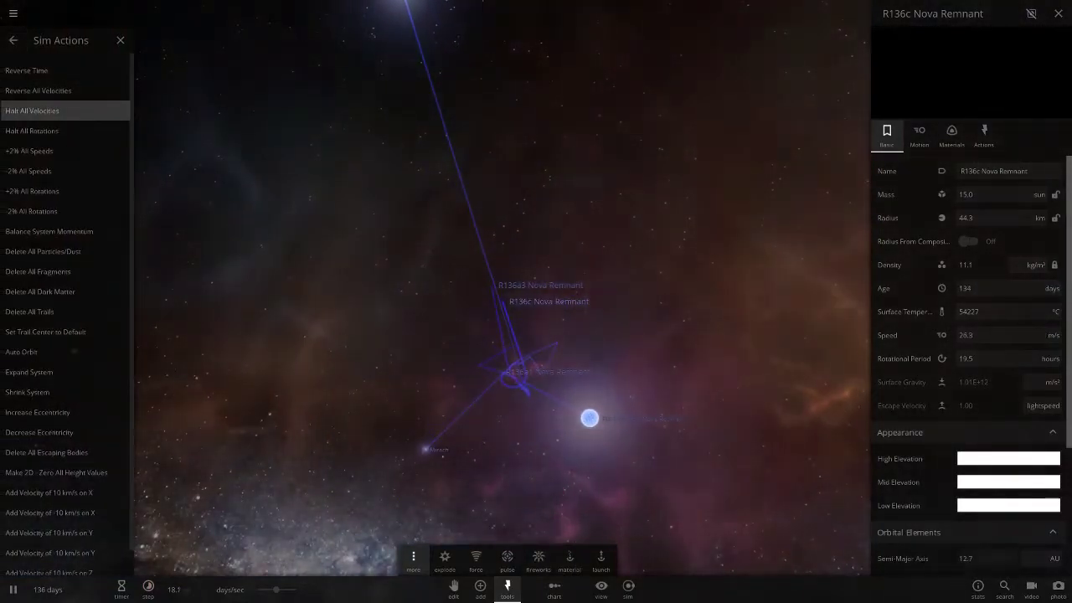
{"action": "left_click", "coordinate": [148, 588]}
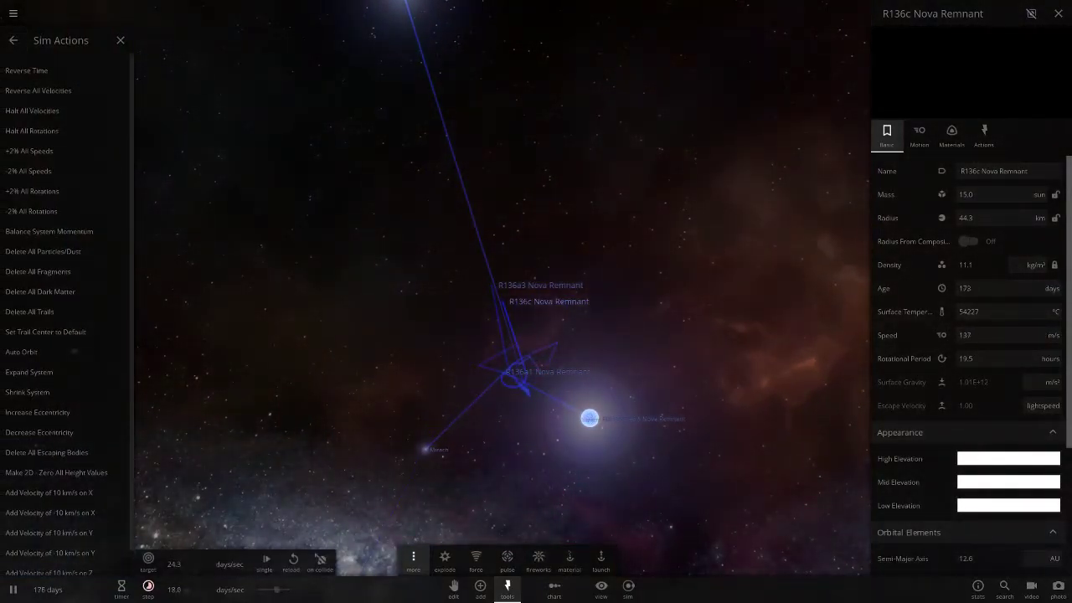
{"action": "left_click", "coordinate": [425, 449]}
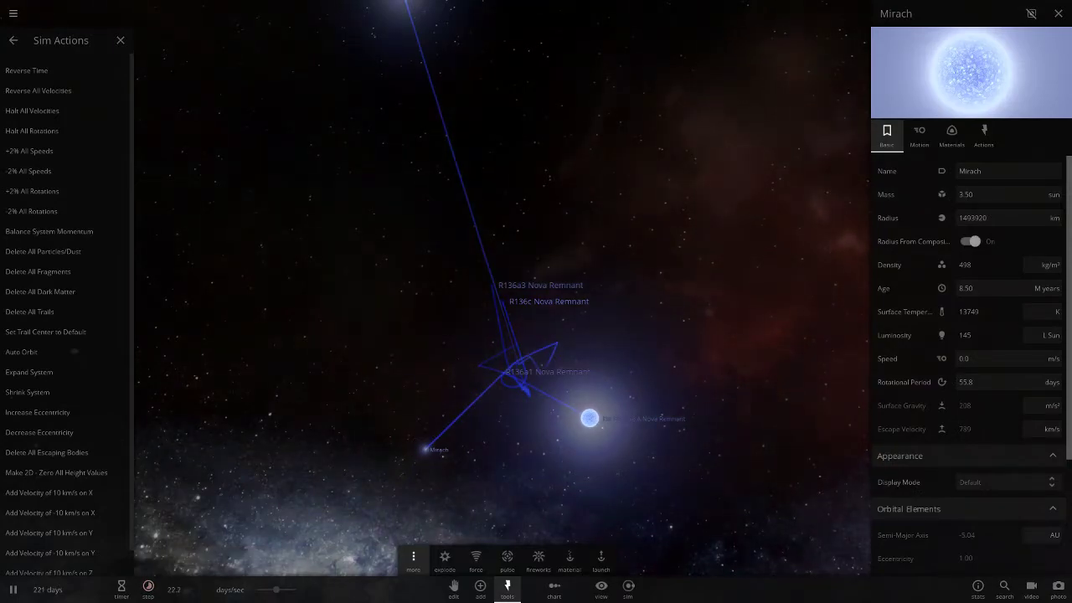
Raise the simulation speed to months per second, and zoom in on the remnants around Mirach before lowering the speed again
{"action": "left_click_drag", "start_coordinate": [277, 590], "coordinate": [292, 589]}
{"action": "scroll", "coordinate": [148, 585], "scroll_direction": "up", "scroll_amount": 5}
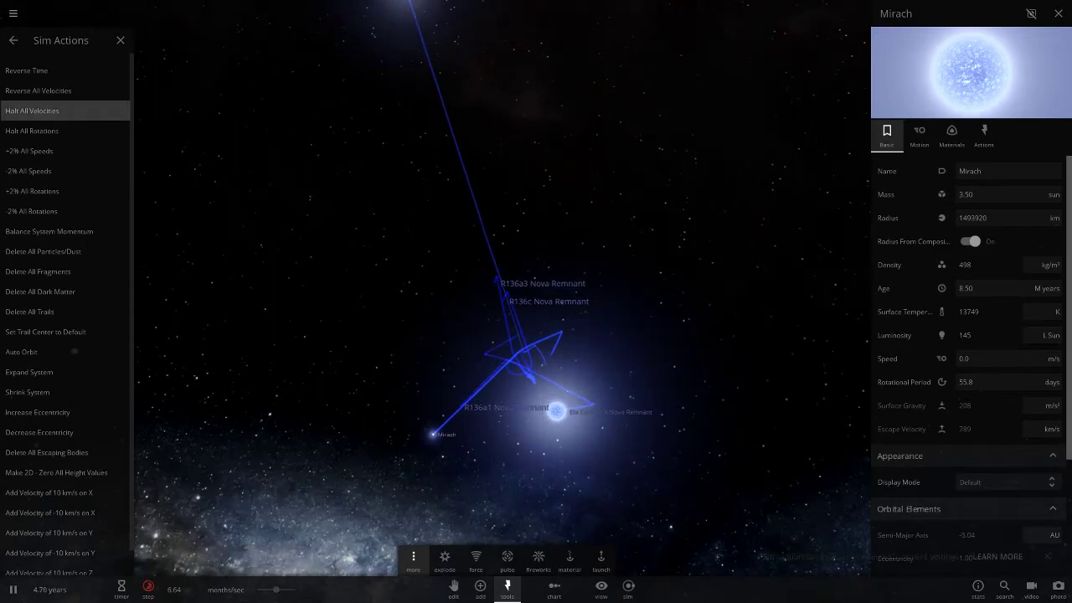
{"action": "left_click_drag", "start_coordinate": [276, 590], "coordinate": [257, 589]}
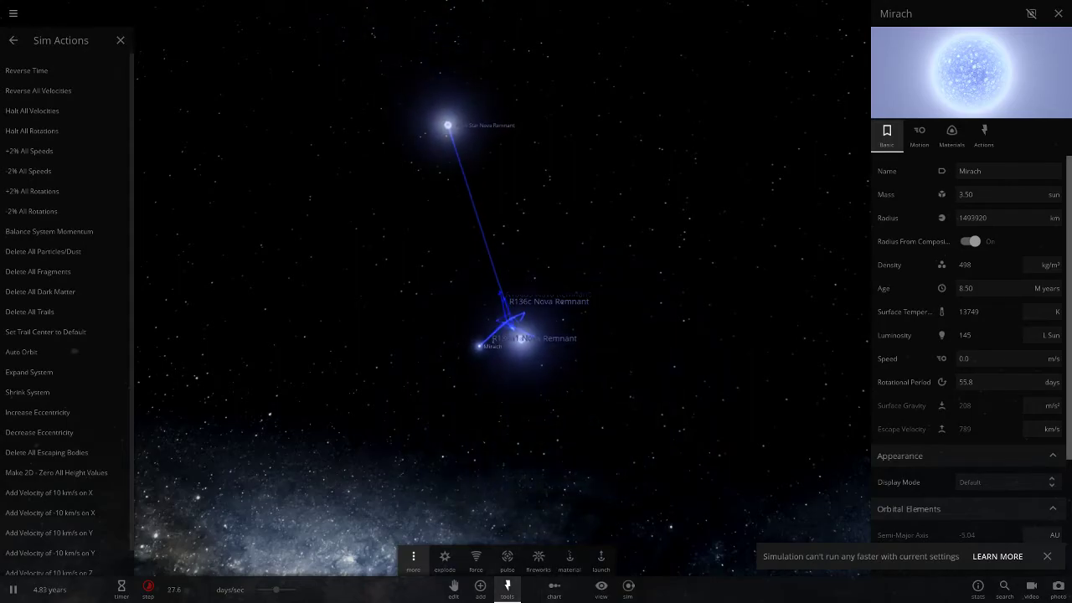
Chart the stars by semi-major axis and then by 1D radius, and make the radius arrangement live in the simulation
{"action": "left_click", "coordinate": [555, 590]}
{"action": "left_click", "coordinate": [290, 538]}
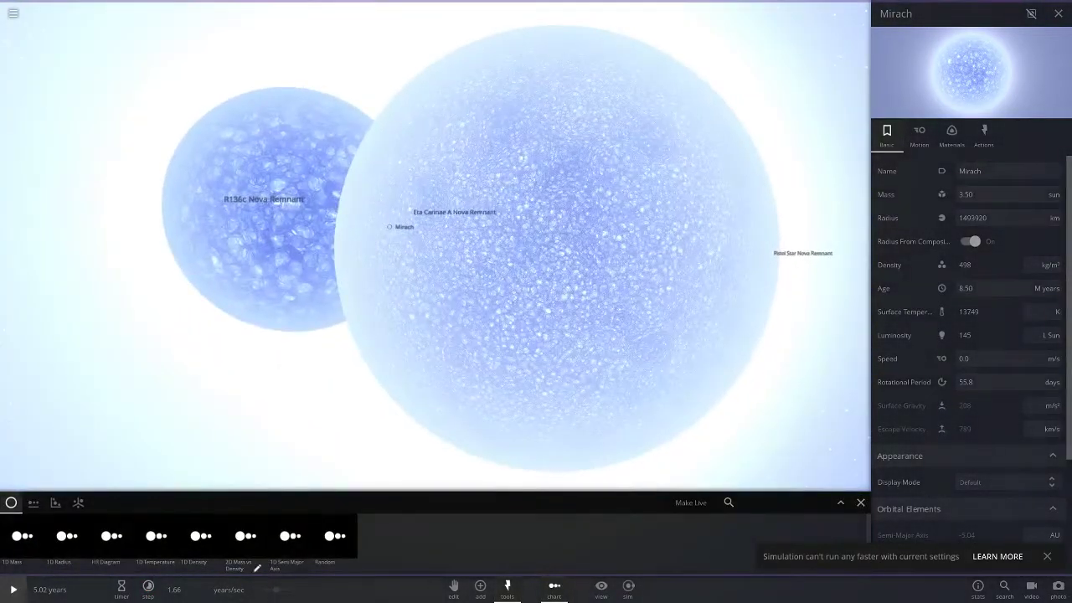
{"action": "left_click", "coordinate": [67, 537]}
{"action": "left_click", "coordinate": [691, 502]}
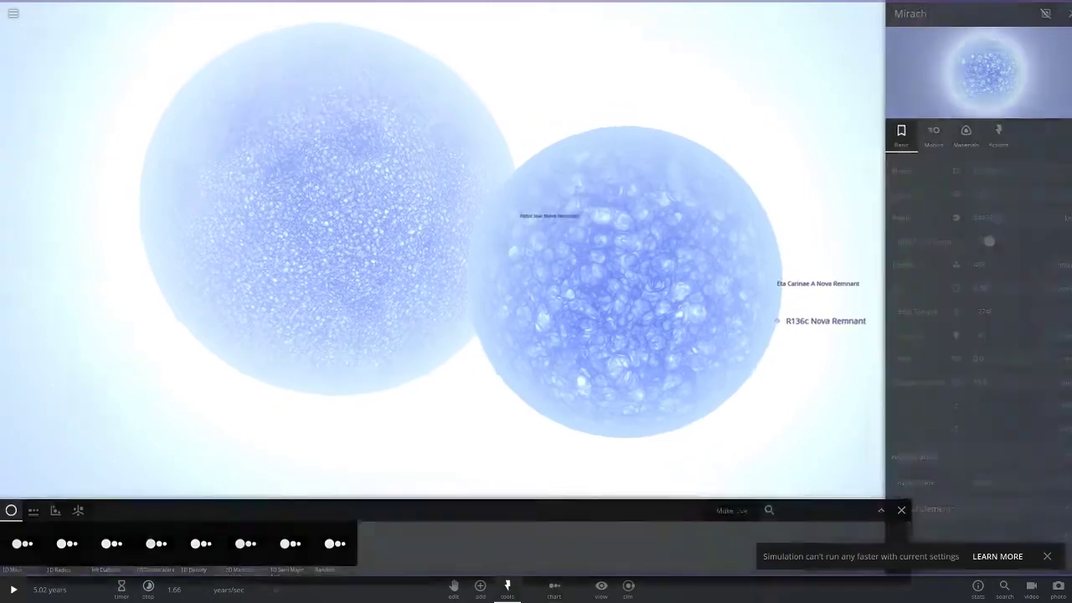
{"action": "scroll", "coordinate": [691, 494], "scroll_direction": "down", "scroll_amount": 8}
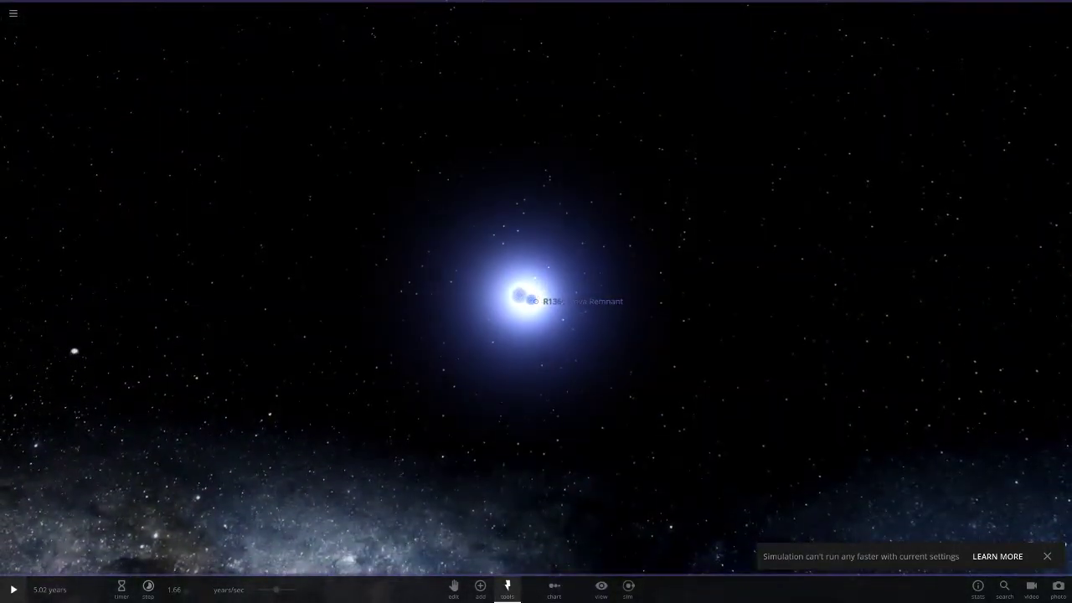
Set the simulation speed to 7.58 hours/sec, halt all velocities, run it briefly, and pause with Eta Carinae A Nova Remnant selected
{"action": "left_click_drag", "start_coordinate": [258, 589], "coordinate": [256, 589]}
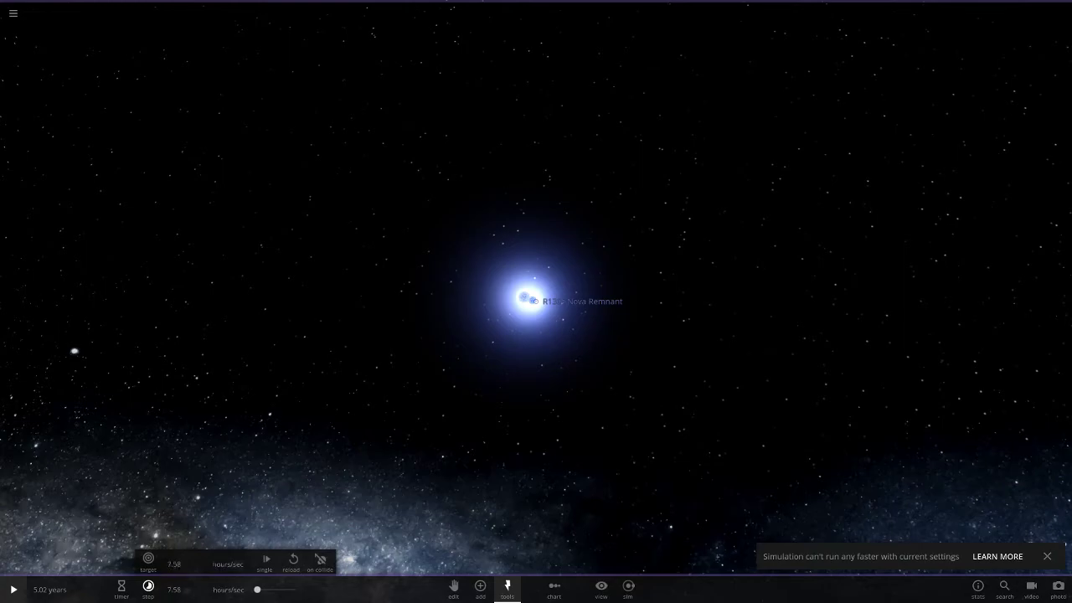
{"action": "scroll", "coordinate": [529, 299], "scroll_direction": "up", "scroll_amount": 5}
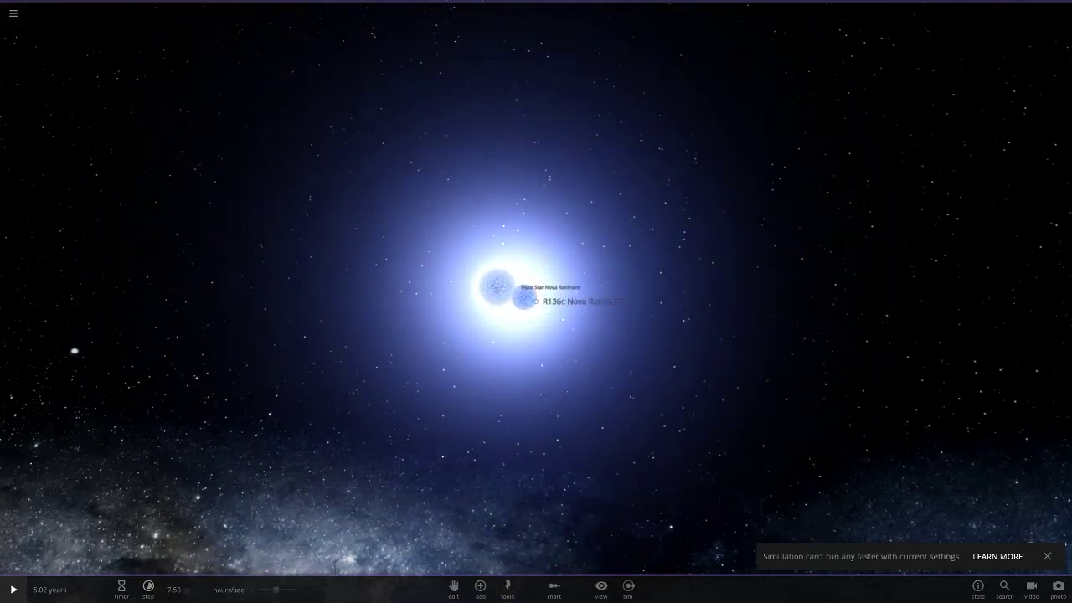
{"action": "left_click", "coordinate": [412, 561]}
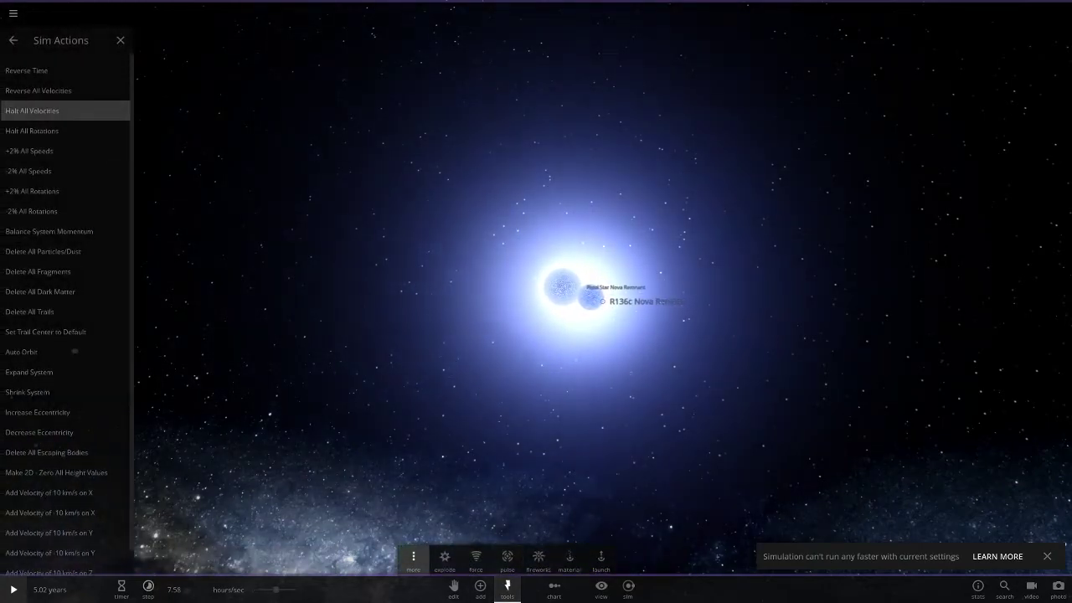
{"action": "key", "text": "space"}
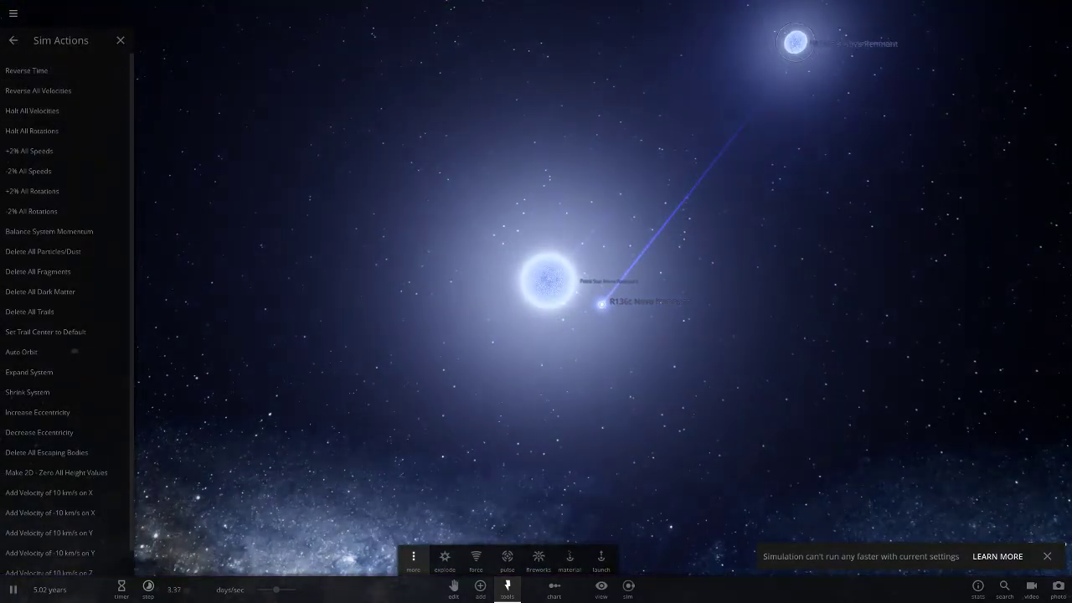
{"action": "left_click", "coordinate": [796, 41]}
{"action": "key", "text": "space"}
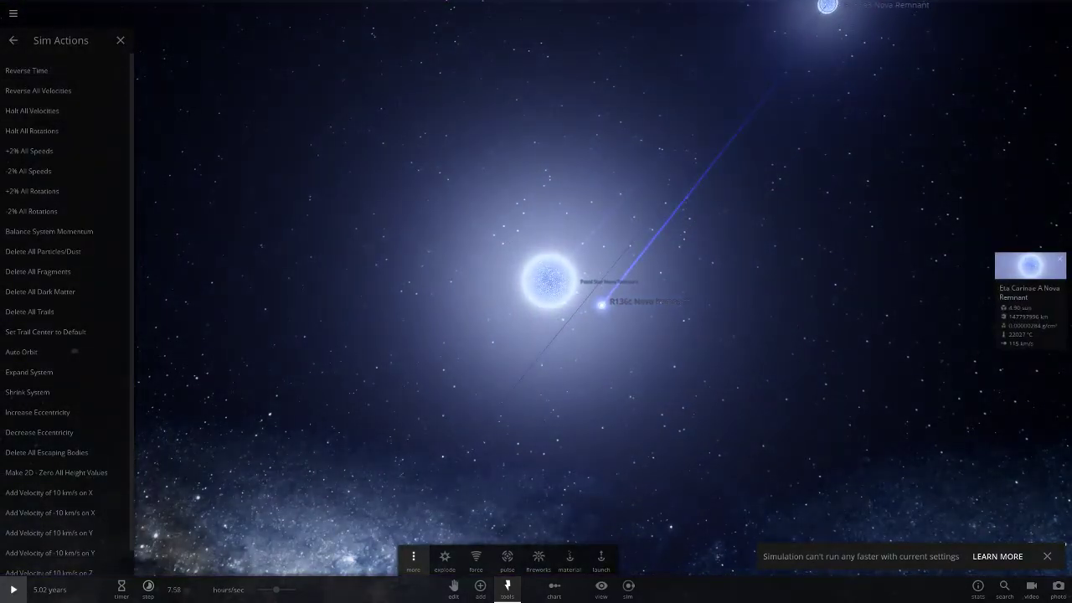
Move the ejected Eta Carinae A Nova Remnant back beside R136c Nova Remnant, and open its speed for editing
{"action": "scroll", "coordinate": [602, 301], "scroll_direction": "down", "scroll_amount": 4}
{"action": "left_click", "coordinate": [453, 589]}
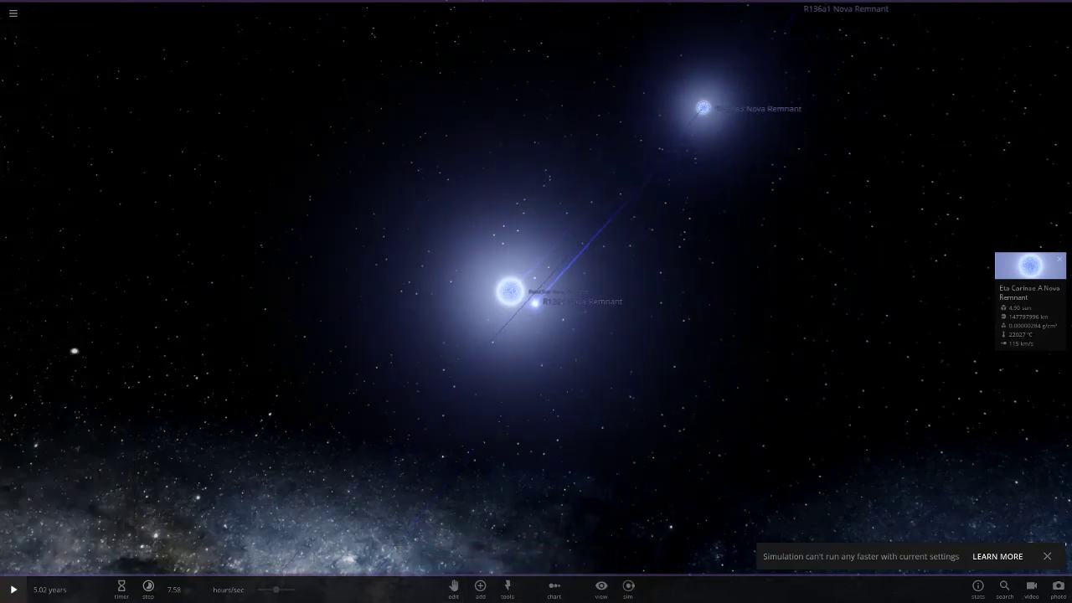
{"action": "left_click", "coordinate": [453, 589]}
{"action": "left_click_drag", "start_coordinate": [704, 108], "coordinate": [523, 303]}
{"action": "left_click", "coordinate": [1029, 289]}
{"action": "left_click", "coordinate": [982, 359]}
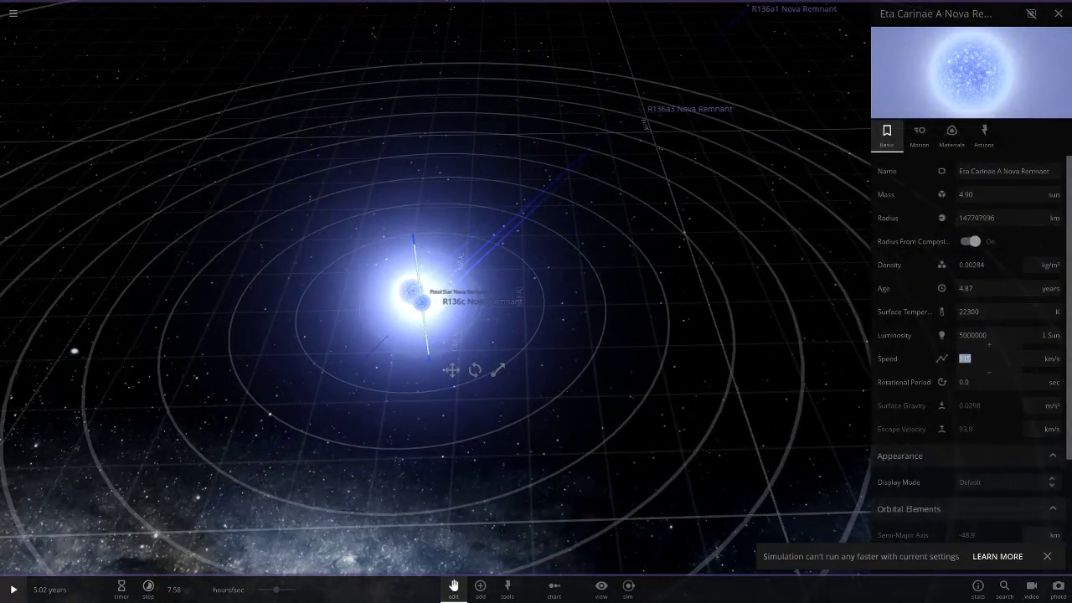
Reposition Eta Carinae A Nova Remnant and Pistol Star Nova Remnant so they sit apart, and run the simulation briefly
{"action": "left_click_drag", "start_coordinate": [421, 303], "coordinate": [454, 270]}
{"action": "scroll", "coordinate": [454, 271], "scroll_direction": "up", "scroll_amount": 5}
{"action": "left_click", "coordinate": [314, 250]}
{"action": "left_click_drag", "start_coordinate": [314, 249], "coordinate": [540, 160]}
{"action": "key", "text": "space"}
{"action": "key", "text": "space"}
Finish repositioning the remnants, resume the simulation, and leave edit mode to watch the stars interact
{"action": "scroll", "coordinate": [540, 160], "scroll_direction": "down", "scroll_amount": 3}
{"action": "left_click_drag", "start_coordinate": [660, 65], "coordinate": [299, 413]}
{"action": "key", "text": "space"}
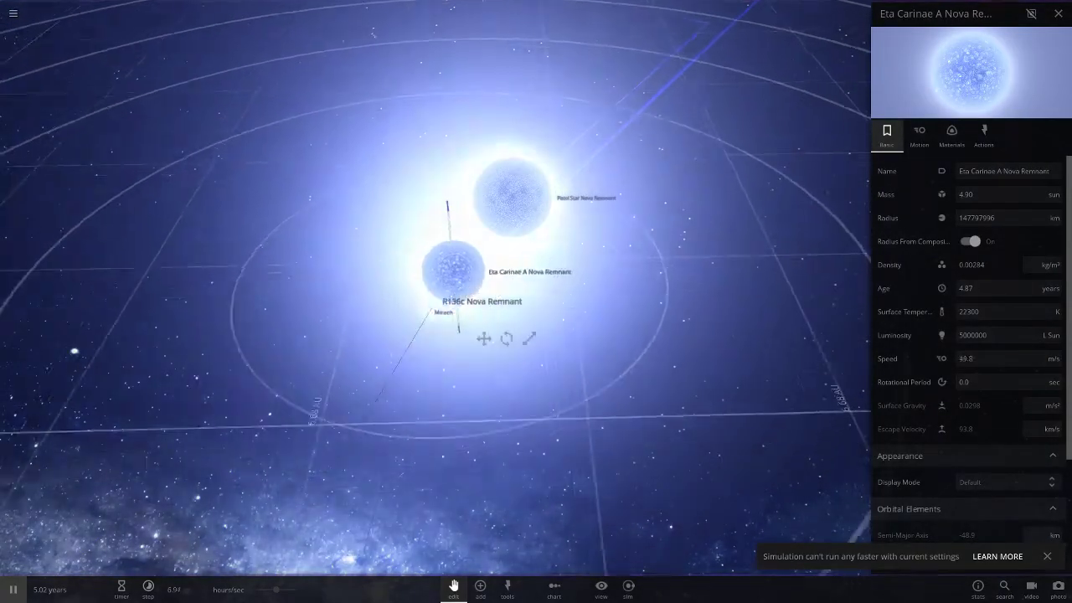
{"action": "scroll", "coordinate": [435, 302], "scroll_direction": "down", "scroll_amount": 5}
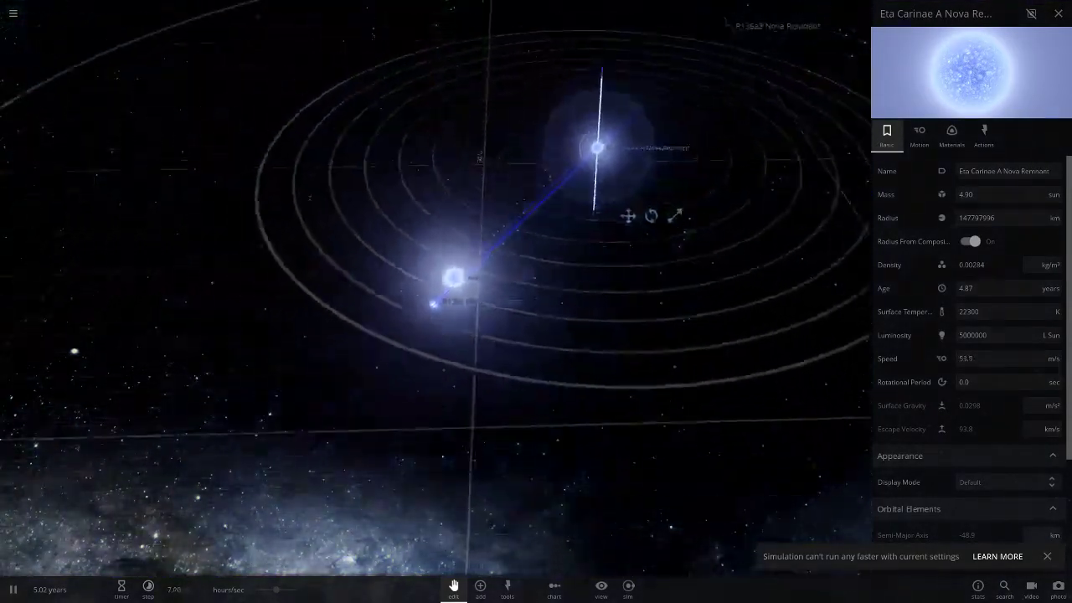
{"action": "key", "text": "Escape"}
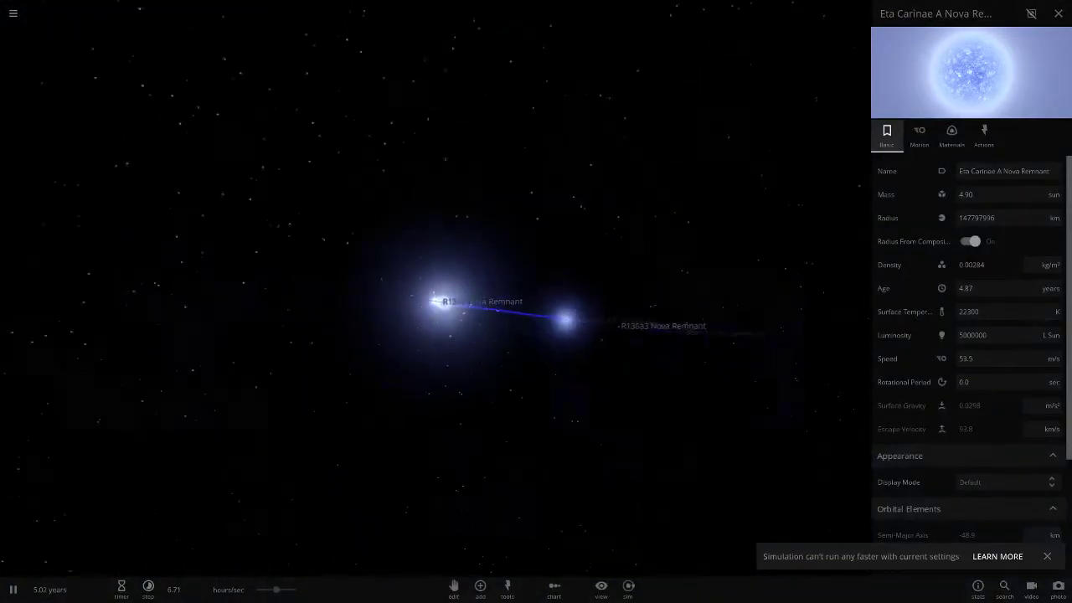